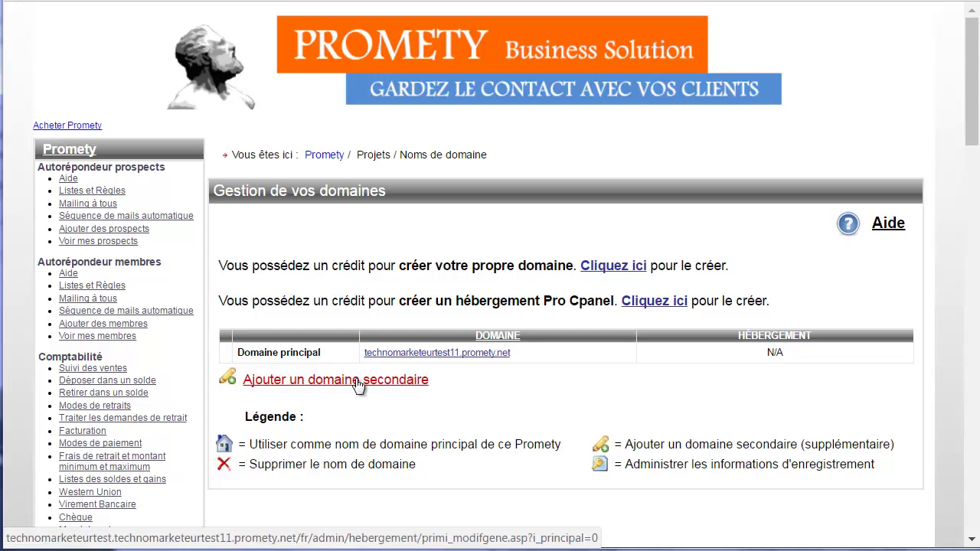
Check technomarketeur.net as a new secondary domain; it is reported available.
{"action": "left_click", "coordinate": [358, 385]}
{"action": "left_click", "coordinate": [247, 309]}
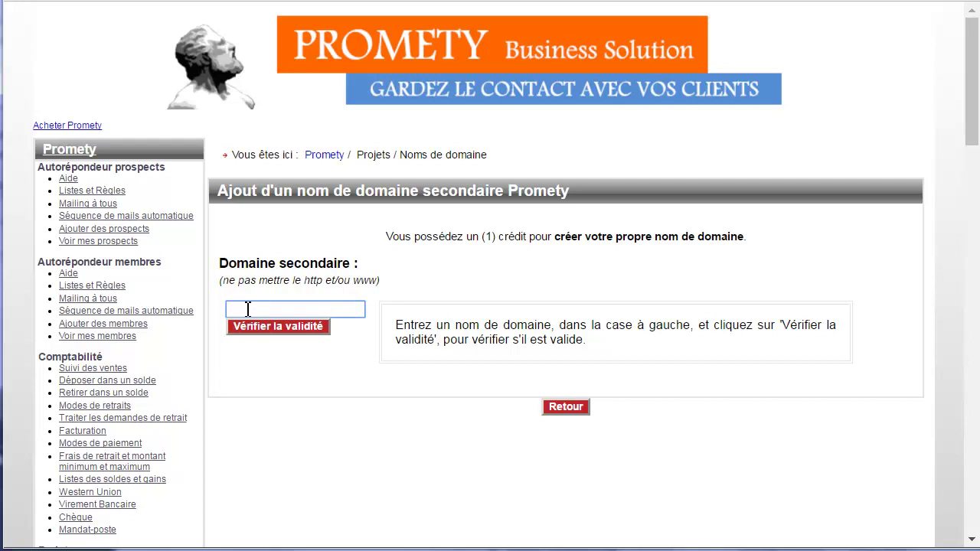
{"action": "type", "text": "techno"}
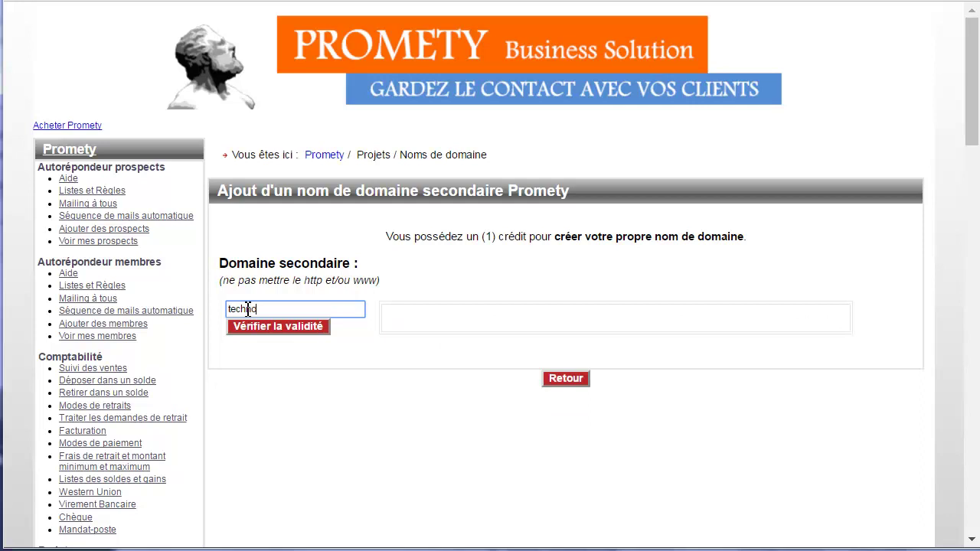
{"action": "type", "text": "marketeur.net"}
{"action": "left_click", "coordinate": [279, 327]}
Highlight the domain-available message, then select the entered domain name to replace it.
{"action": "left_click_drag", "start_coordinate": [405, 329], "coordinate": [840, 355]}
{"action": "scroll", "coordinate": [628, 355], "scroll_direction": "down", "scroll_amount": 3}
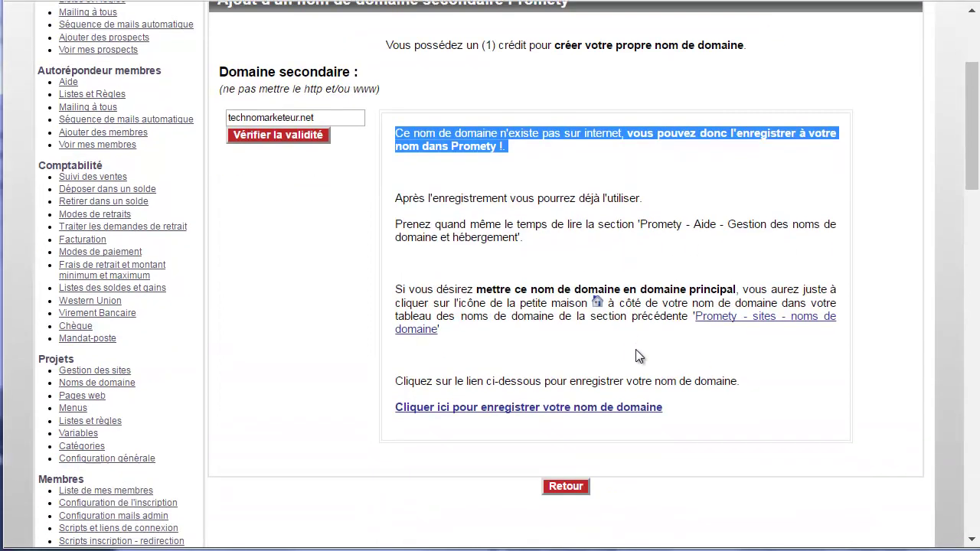
{"action": "scroll", "coordinate": [570, 309], "scroll_direction": "up", "scroll_amount": 3}
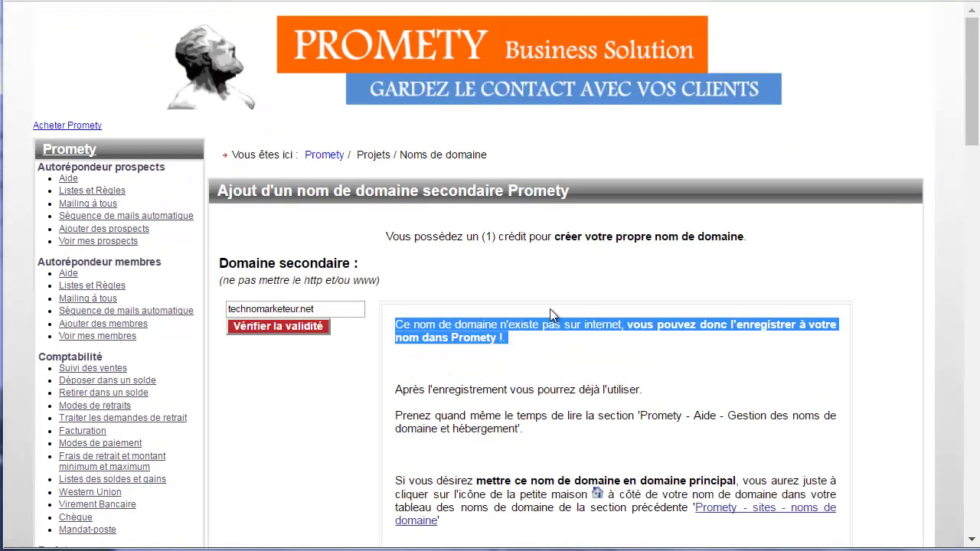
{"action": "left_click", "coordinate": [331, 306]}
{"action": "left_click_drag", "start_coordinate": [313, 307], "coordinate": [305, 307]}
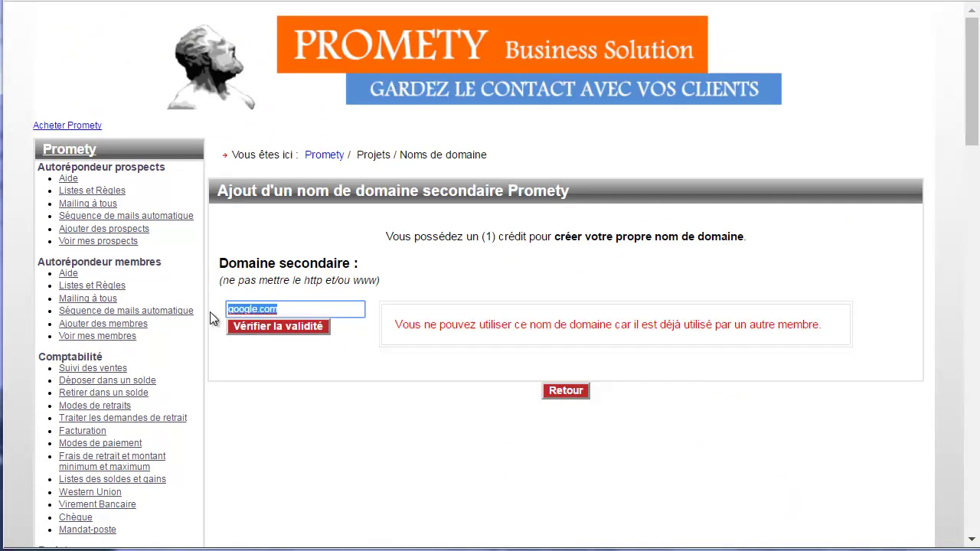
Check youda.com's validity and scroll down to the Enregistrer option.
{"action": "type", "text": "yo"}
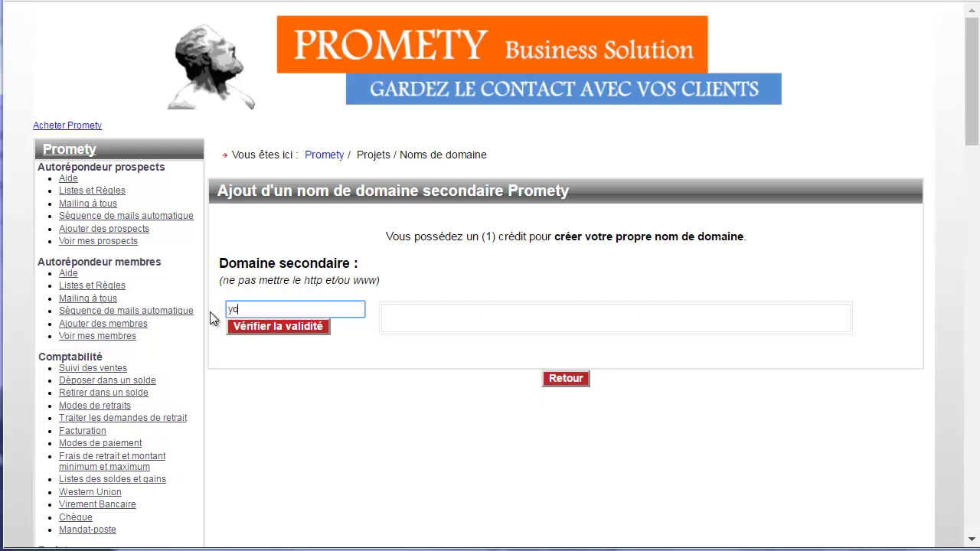
{"action": "type", "text": "uda.com"}
{"action": "left_click", "coordinate": [281, 330]}
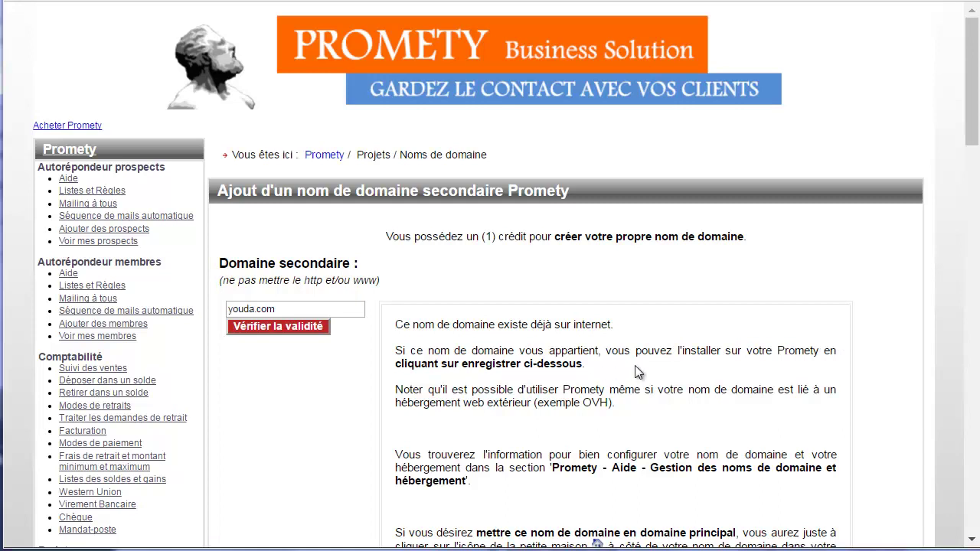
{"action": "scroll", "coordinate": [398, 302], "scroll_direction": "down", "scroll_amount": 3}
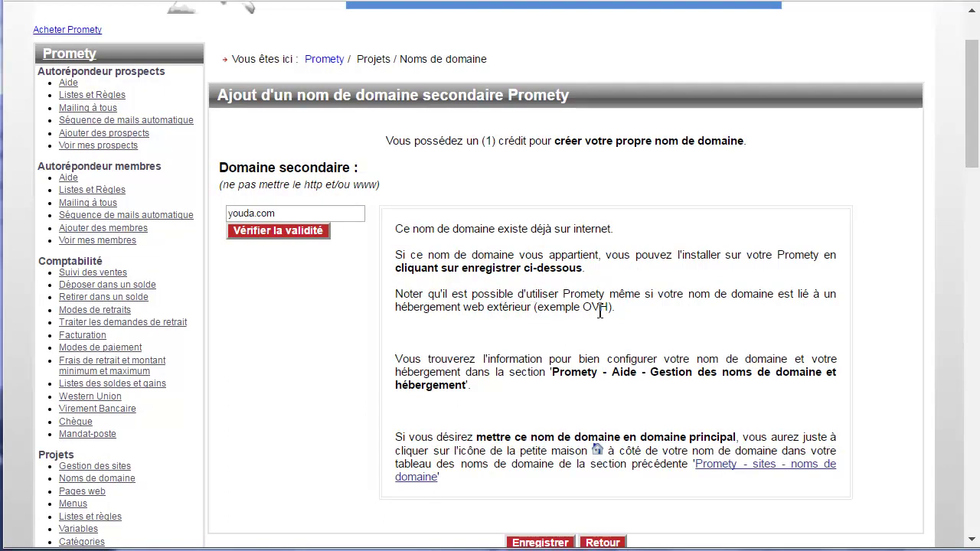
{"action": "scroll", "coordinate": [425, 336], "scroll_direction": "down", "scroll_amount": 2}
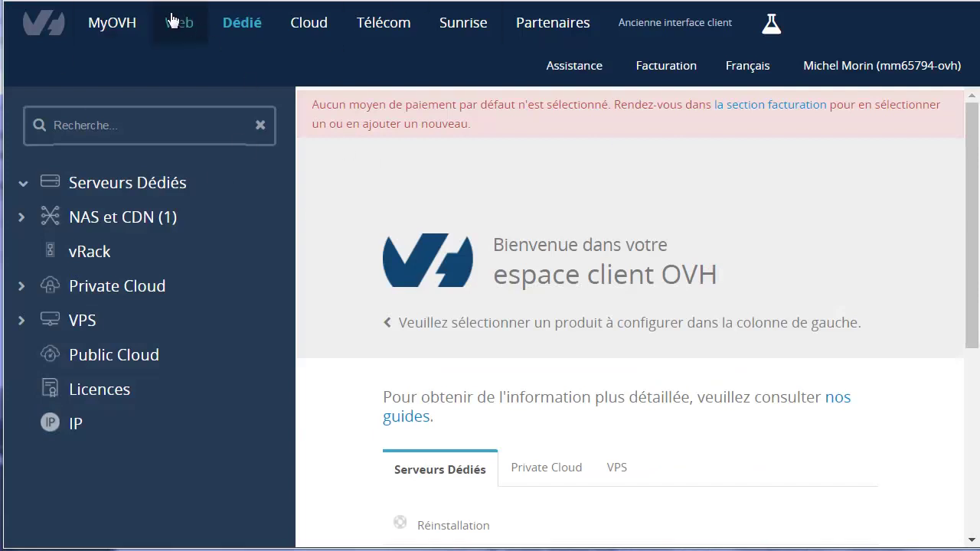
Open francite.fr under Web > Tous mes domaines and view its DNS servers.
{"action": "left_click", "coordinate": [181, 29]}
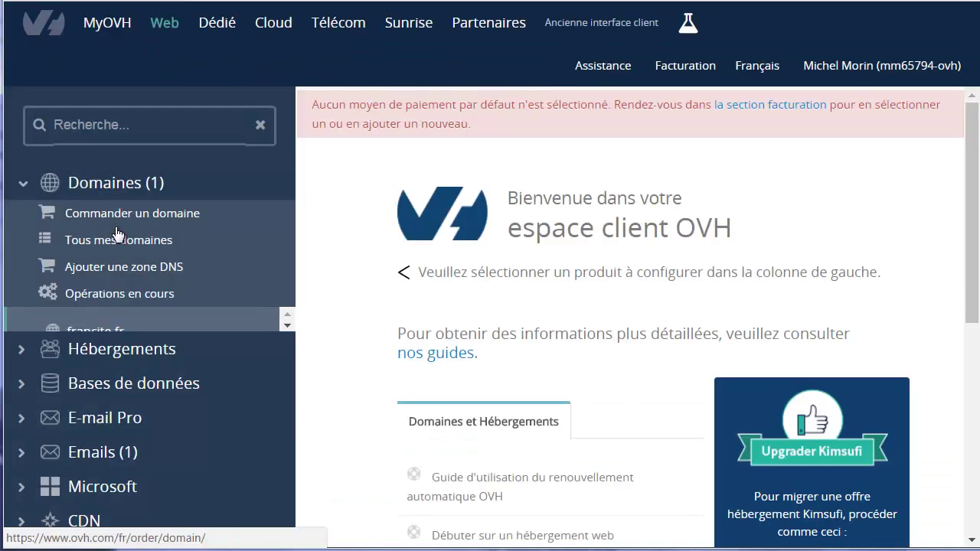
{"action": "left_click", "coordinate": [116, 239]}
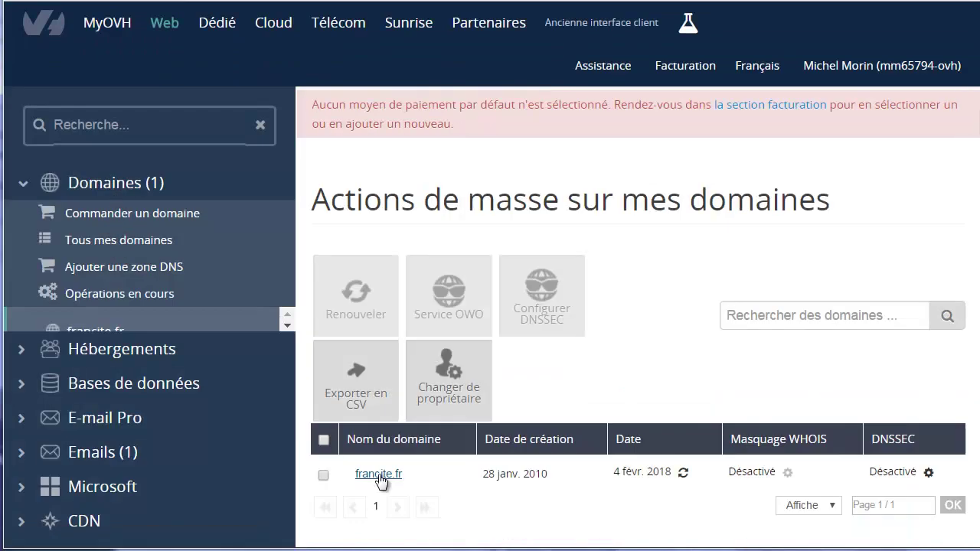
{"action": "left_click", "coordinate": [379, 474]}
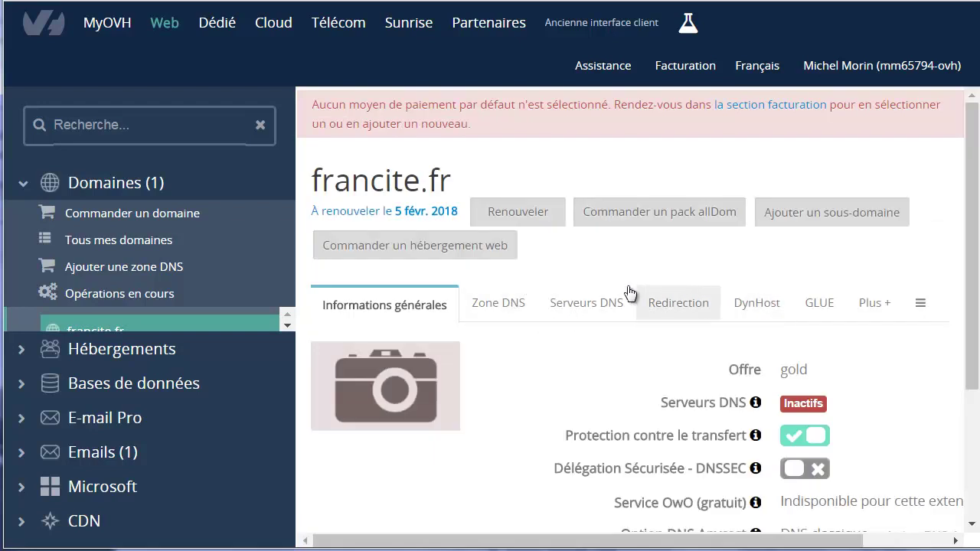
{"action": "left_click", "coordinate": [585, 306]}
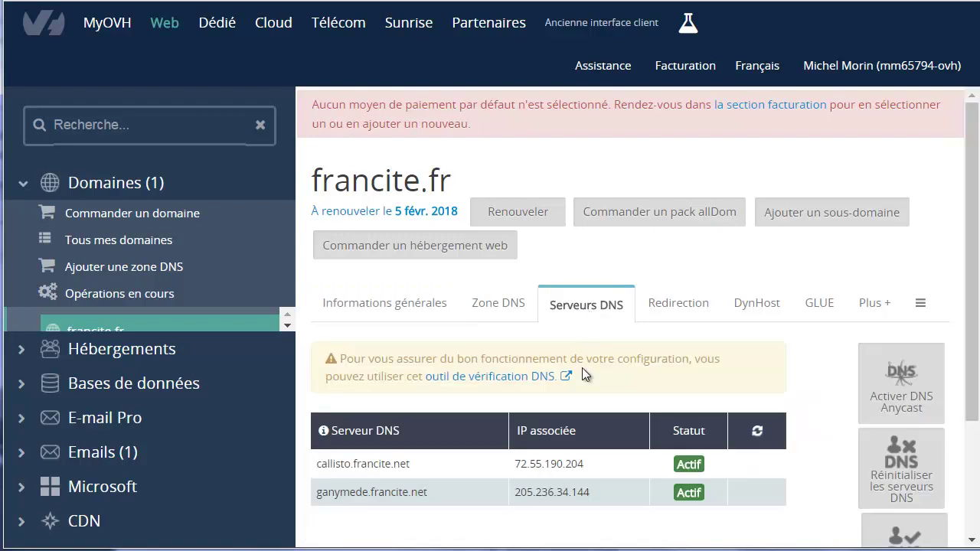
{"action": "scroll", "coordinate": [582, 376], "scroll_direction": "down", "scroll_amount": 1}
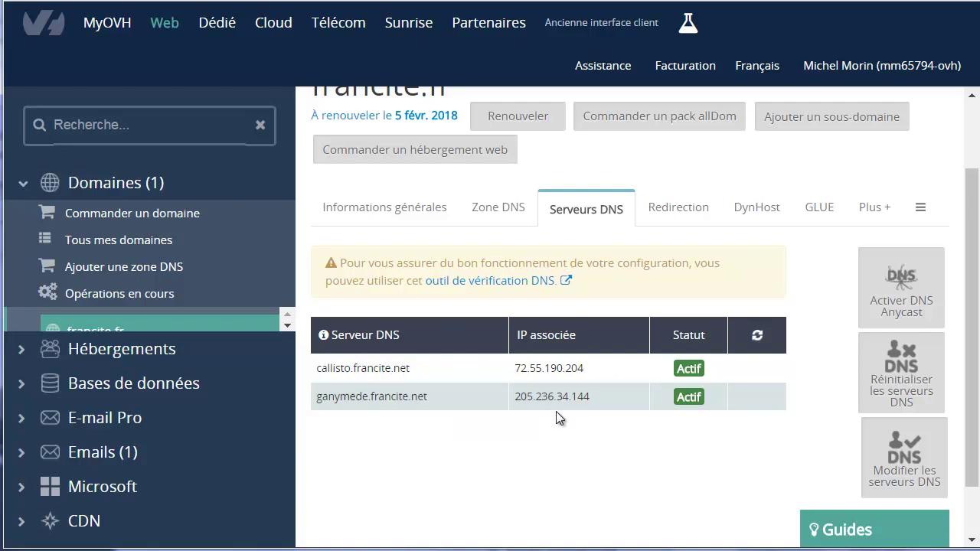
Show francite.fr's DNS zone and highlight the A record's IP 205.236.34.140.
{"action": "left_click", "coordinate": [499, 216]}
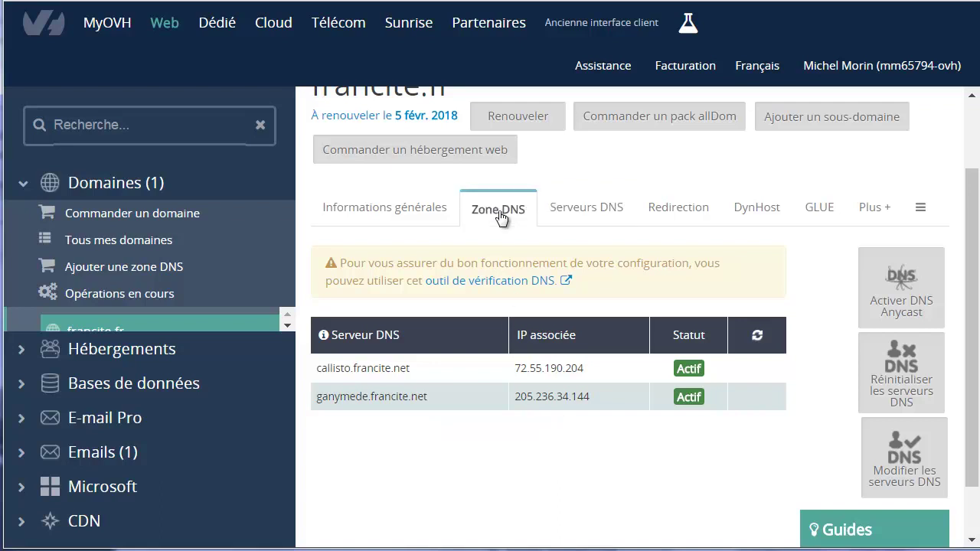
{"action": "scroll", "coordinate": [500, 346], "scroll_direction": "down", "scroll_amount": 5}
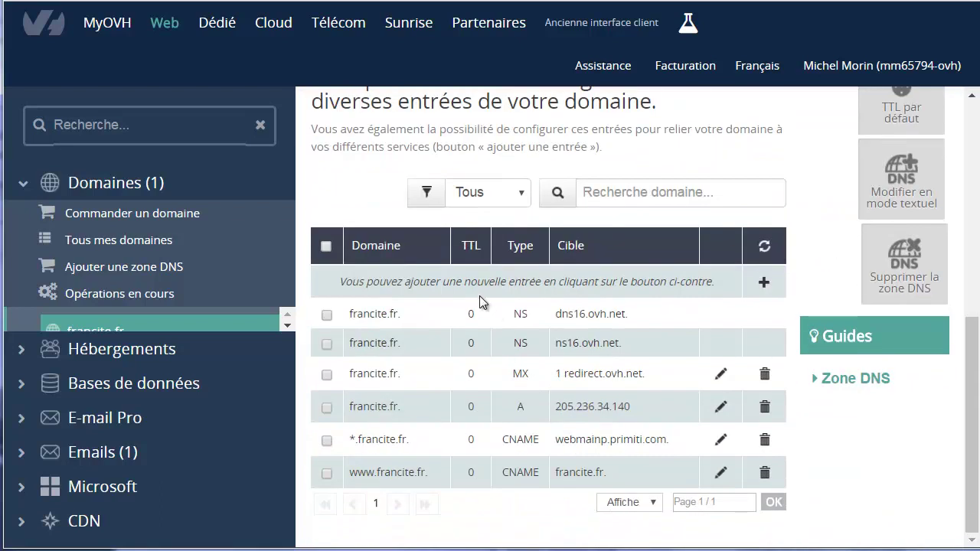
{"action": "left_click_drag", "start_coordinate": [635, 408], "coordinate": [358, 413]}
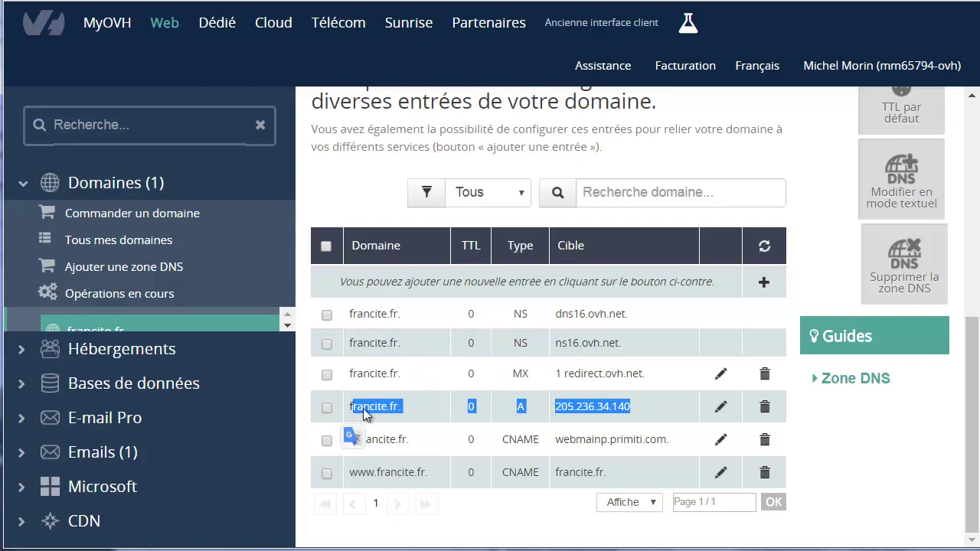
{"action": "left_click", "coordinate": [429, 404]}
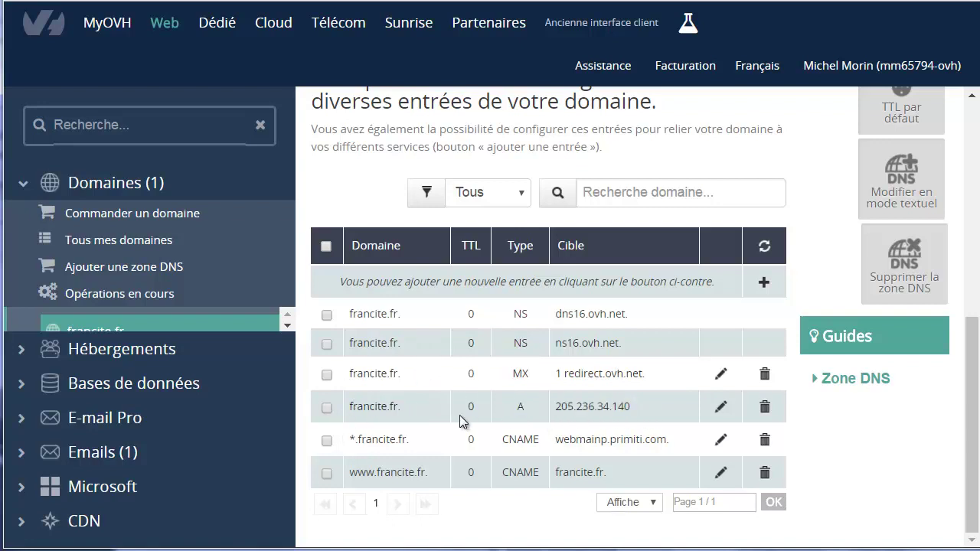
{"action": "double_click", "coordinate": [519, 409]}
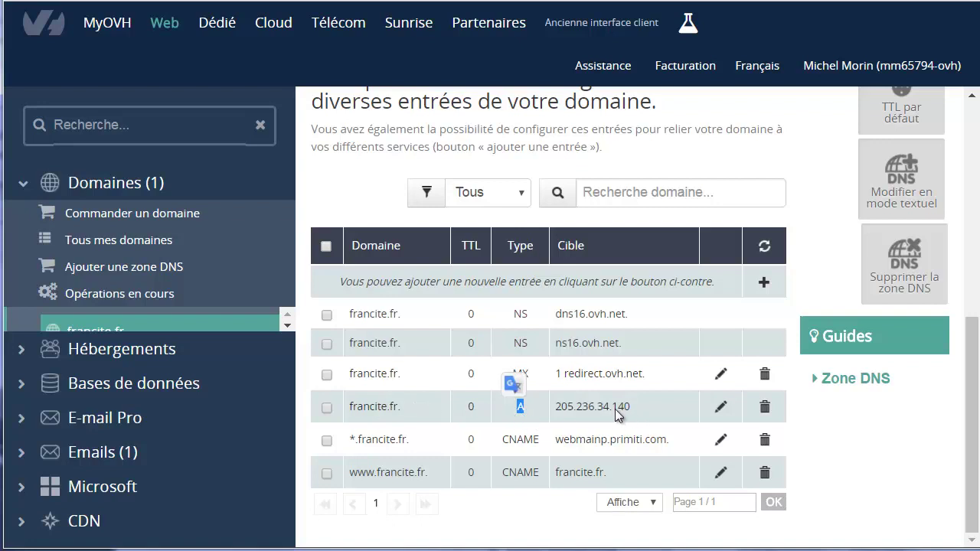
{"action": "left_click_drag", "start_coordinate": [555, 408], "coordinate": [633, 408]}
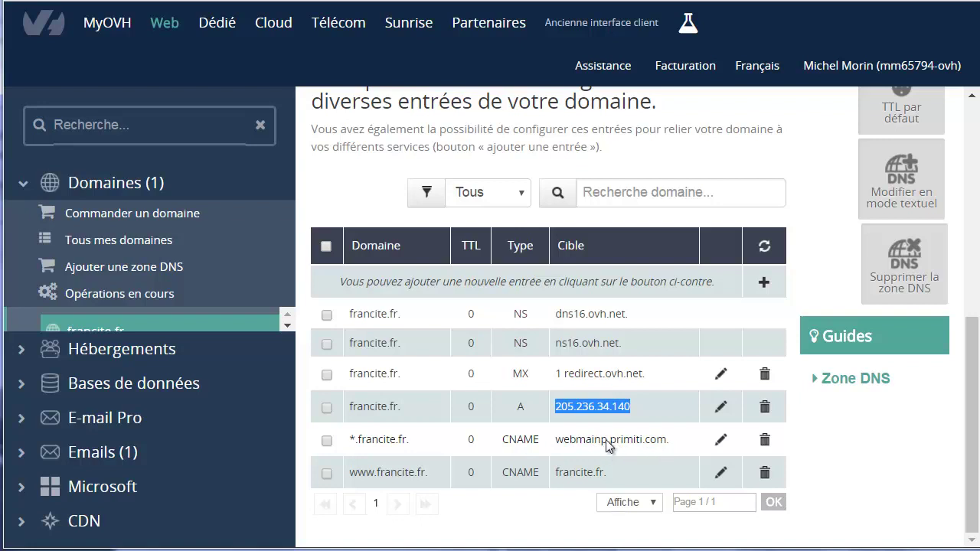
{"action": "scroll", "coordinate": [610, 416], "scroll_direction": "up", "scroll_amount": 3}
{"action": "scroll", "coordinate": [610, 416], "scroll_direction": "up", "scroll_amount": 4}
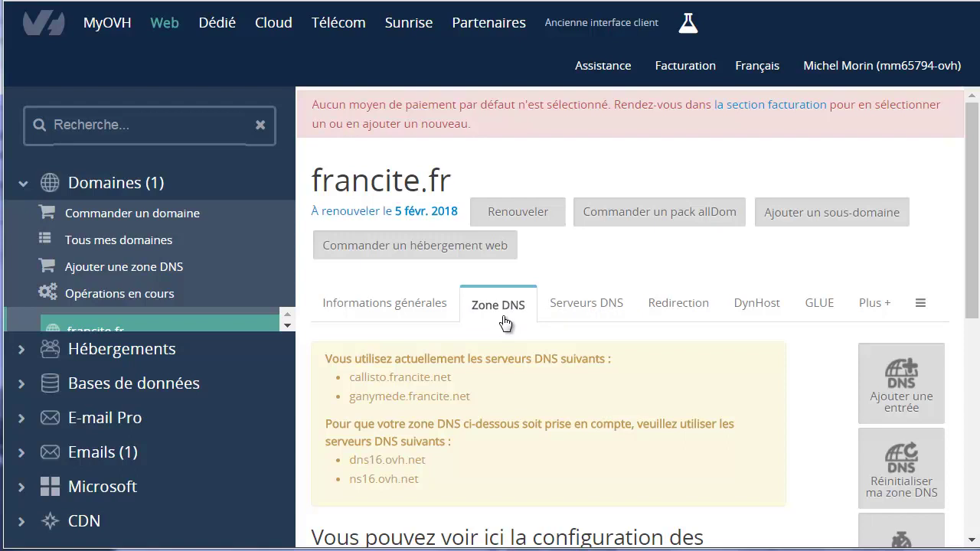
Disable francite.fr's transfer protection, then view and close its AUTH/INFO code.
{"action": "left_click", "coordinate": [606, 307]}
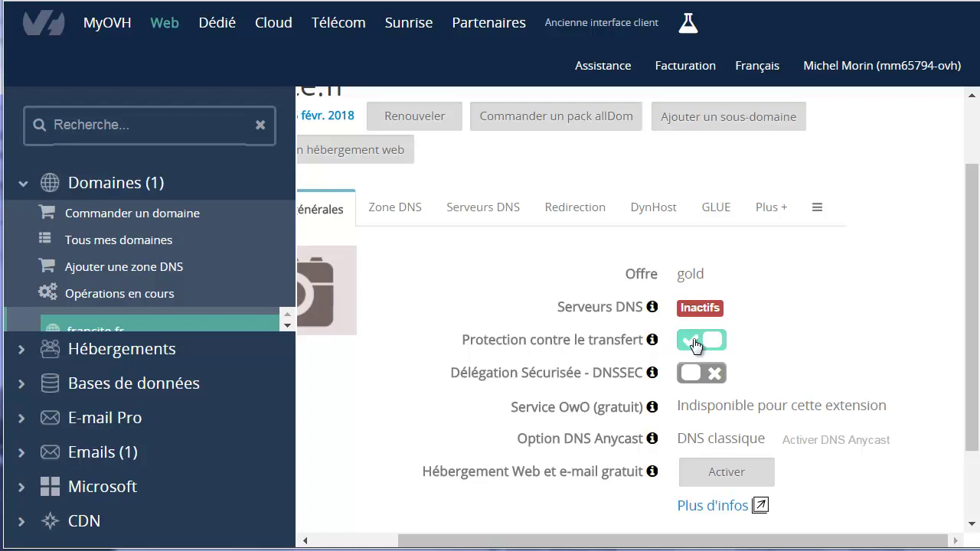
{"action": "left_click", "coordinate": [693, 346]}
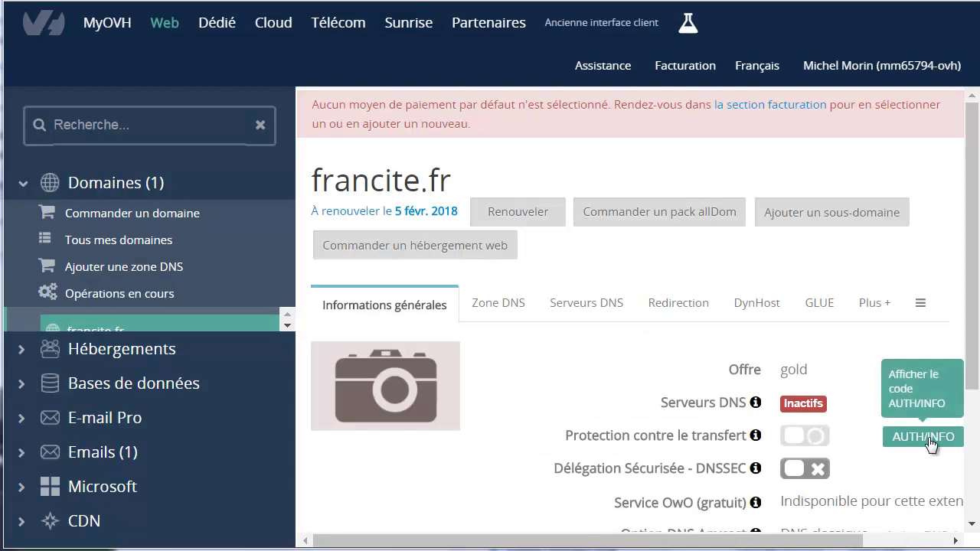
{"action": "left_click", "coordinate": [927, 438]}
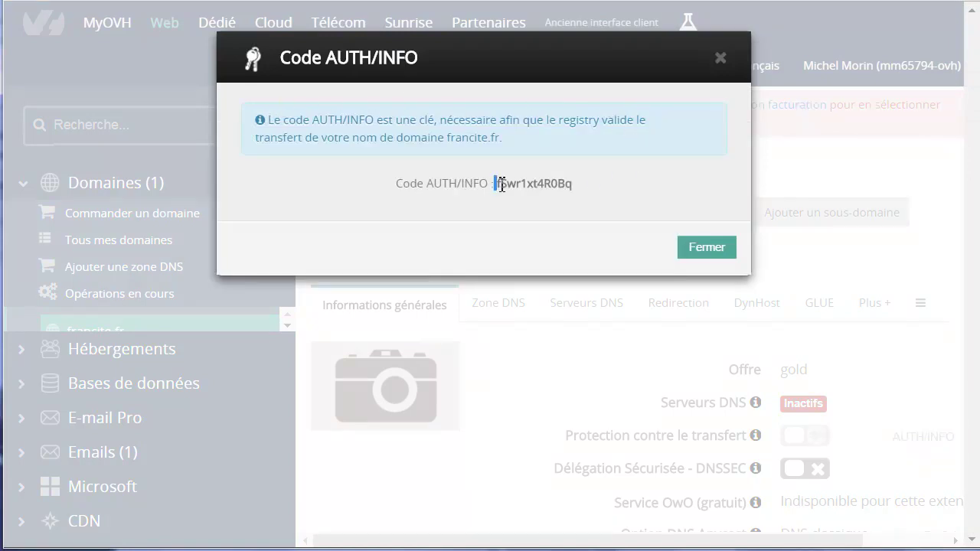
{"action": "left_click", "coordinate": [705, 247]}
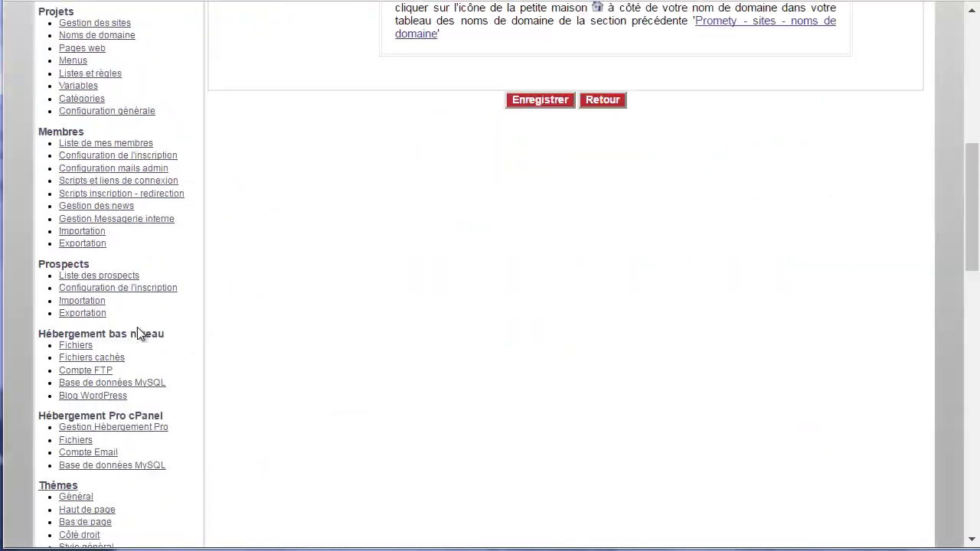
Replace youda.com with technomarketeur.net and check its validity again.
{"action": "scroll", "coordinate": [140, 332], "scroll_direction": "down", "scroll_amount": 15}
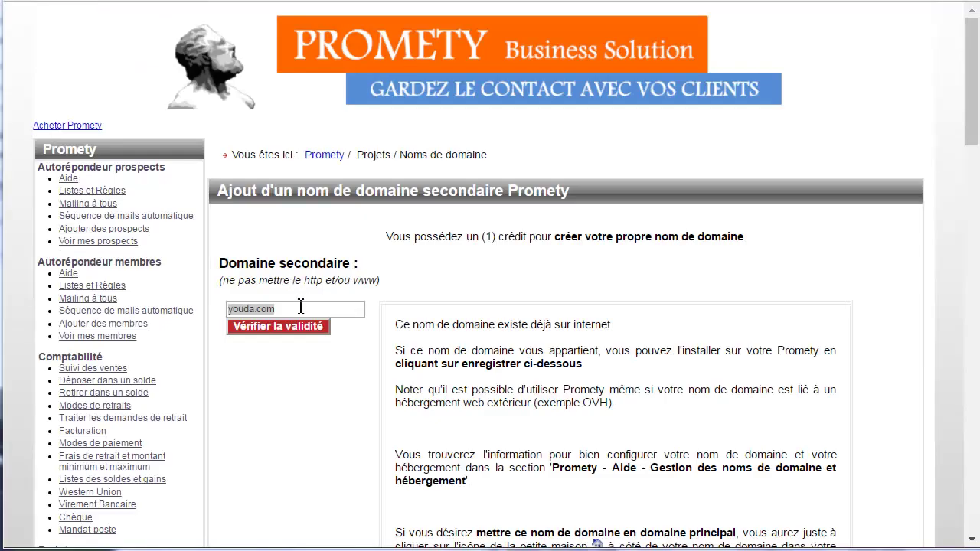
{"action": "mouse_move", "coordinate": [301, 307]}
{"action": "left_mouse_down"}
{"action": "mouse_move", "coordinate": [234, 306]}
{"action": "mouse_move", "coordinate": [287, 310]}
{"action": "left_mouse_up"}
{"action": "left_click", "coordinate": [297, 310]}
{"action": "key", "text": "BackSpace"}
{"action": "key", "text": "BackSpace"}
{"action": "key", "text": "BackSpace"}
{"action": "key", "text": "BackSpace"}
{"action": "key", "text": "BackSpace"}
{"action": "key", "text": "BackSpace"}
{"action": "key", "text": "BackSpace"}
{"action": "key", "text": "BackSpace"}
{"action": "key", "text": "BackSpace"}
{"action": "type", "text": "techno"}
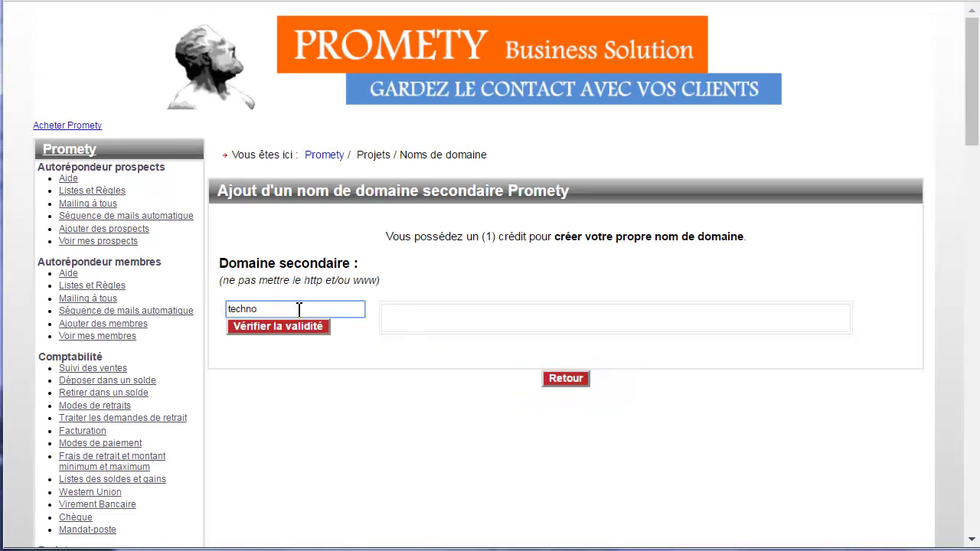
{"action": "type", "text": "marketeur.net"}
{"action": "left_click", "coordinate": [289, 330]}
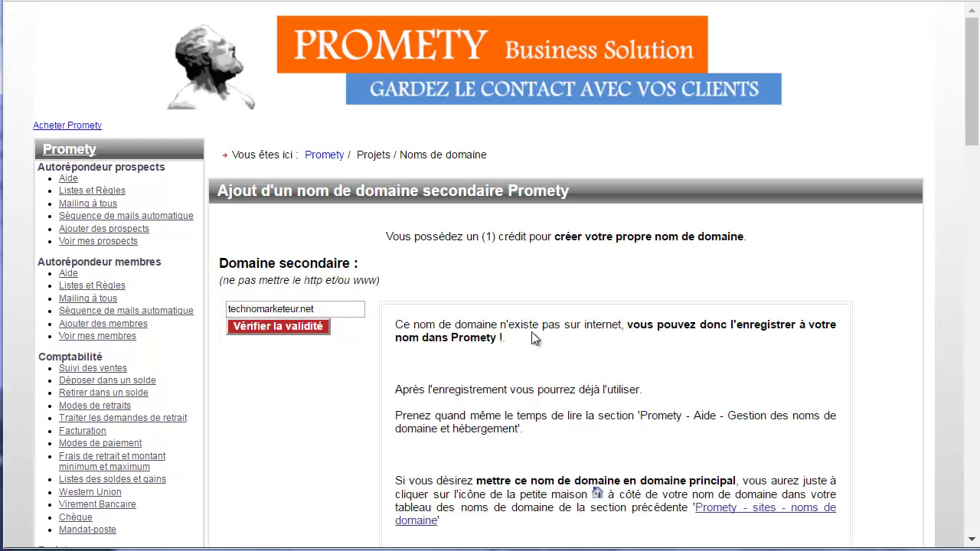
Open the registration form for technomarketeur.net.
{"action": "scroll", "coordinate": [612, 337], "scroll_direction": "down", "scroll_amount": 5}
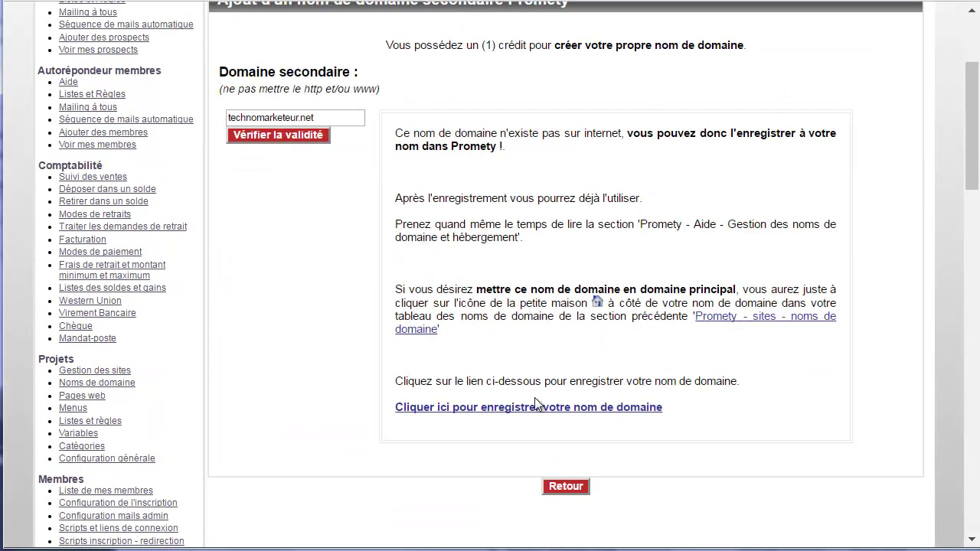
{"action": "scroll", "coordinate": [492, 372], "scroll_direction": "down", "scroll_amount": 3}
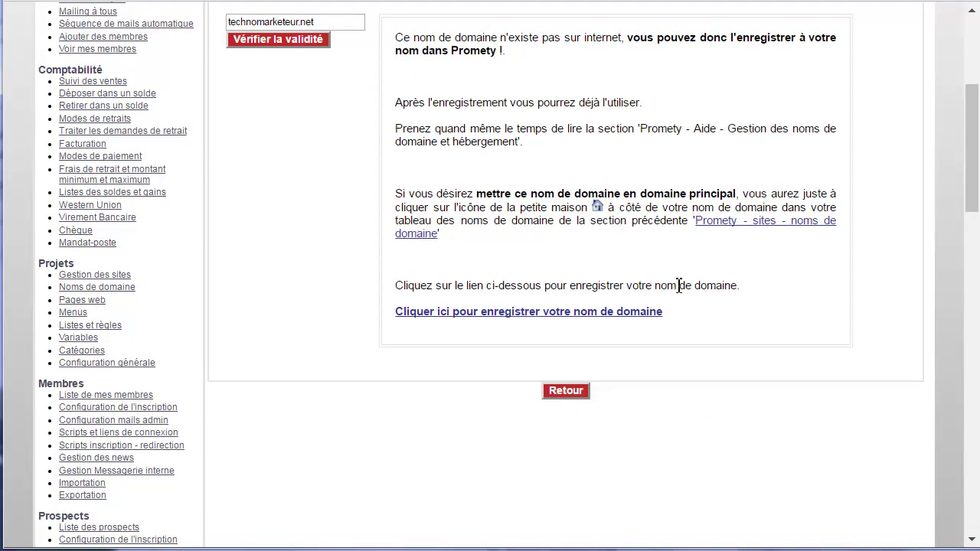
{"action": "left_click", "coordinate": [504, 312]}
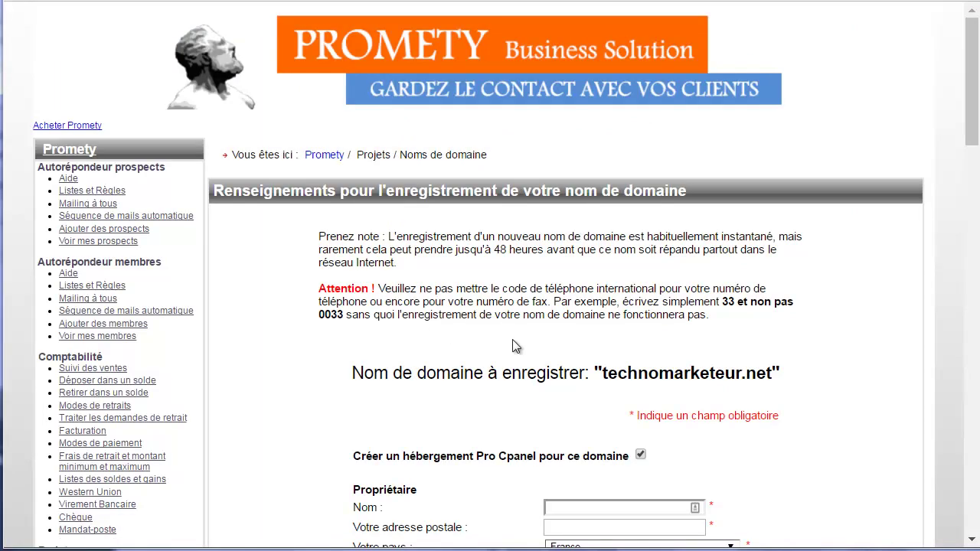
Review the owner fields, keep phone country code 1, and clear the fax number.
{"action": "scroll", "coordinate": [581, 382], "scroll_direction": "down", "scroll_amount": 1}
{"action": "left_click", "coordinate": [563, 414]}
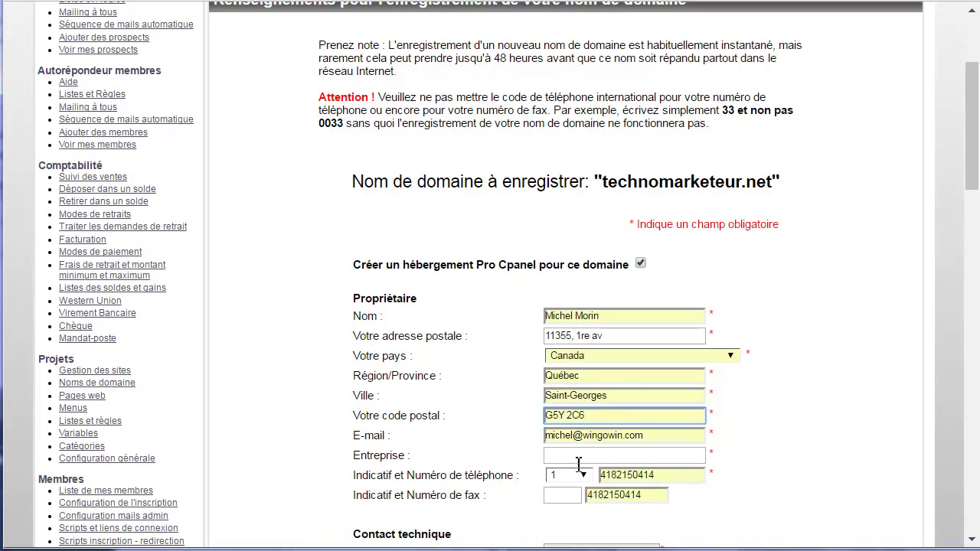
{"action": "left_click", "coordinate": [583, 475]}
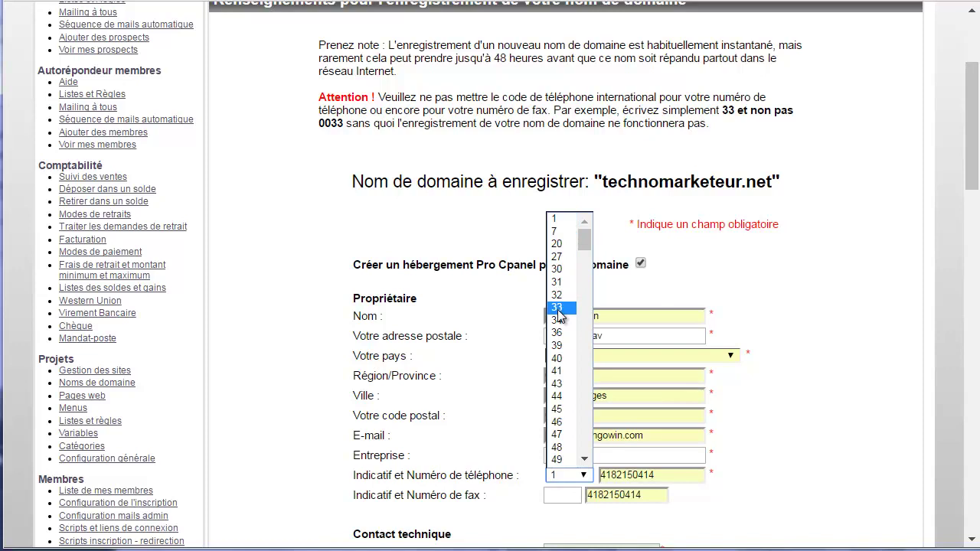
{"action": "left_click", "coordinate": [569, 220]}
{"action": "scroll", "coordinate": [743, 328], "scroll_direction": "down", "scroll_amount": 1}
{"action": "left_click_drag", "start_coordinate": [651, 402], "coordinate": [576, 400]}
{"action": "key", "text": "BackSpace"}
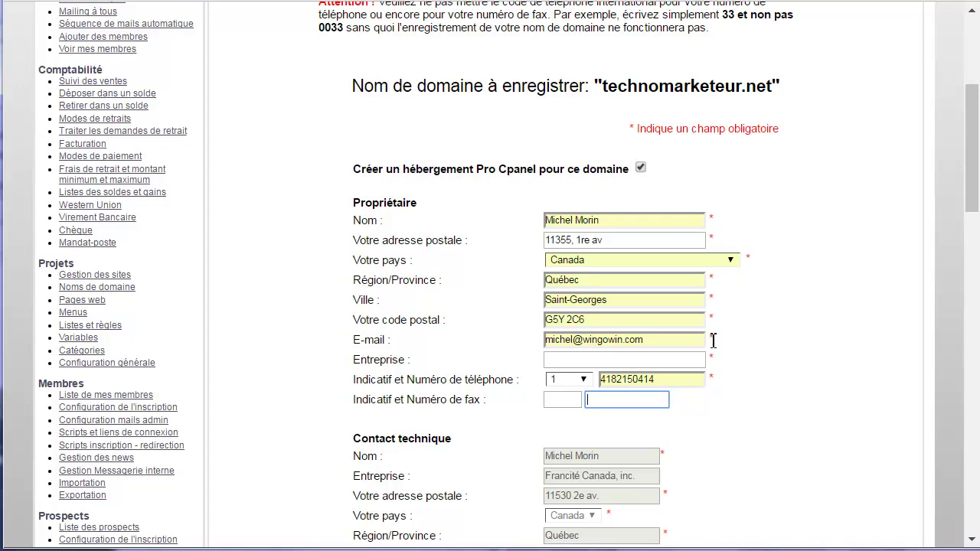
Confirm the domain technomarketeur.net and submit the registration with Enregistrer.
{"action": "scroll", "coordinate": [760, 285], "scroll_direction": "down", "scroll_amount": 4}
{"action": "scroll", "coordinate": [760, 283], "scroll_direction": "up", "scroll_amount": 5}
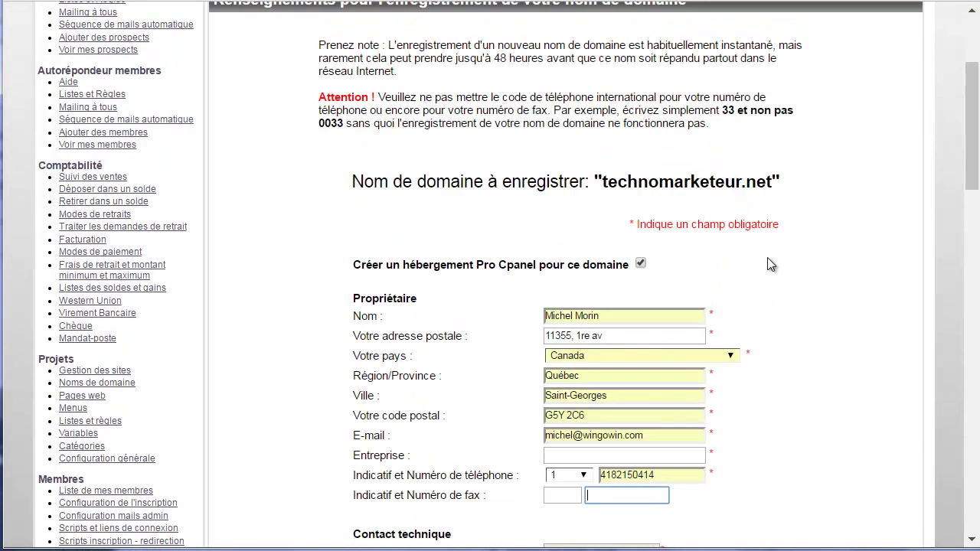
{"action": "left_click", "coordinate": [606, 184]}
{"action": "left_click_drag", "start_coordinate": [606, 183], "coordinate": [775, 183]}
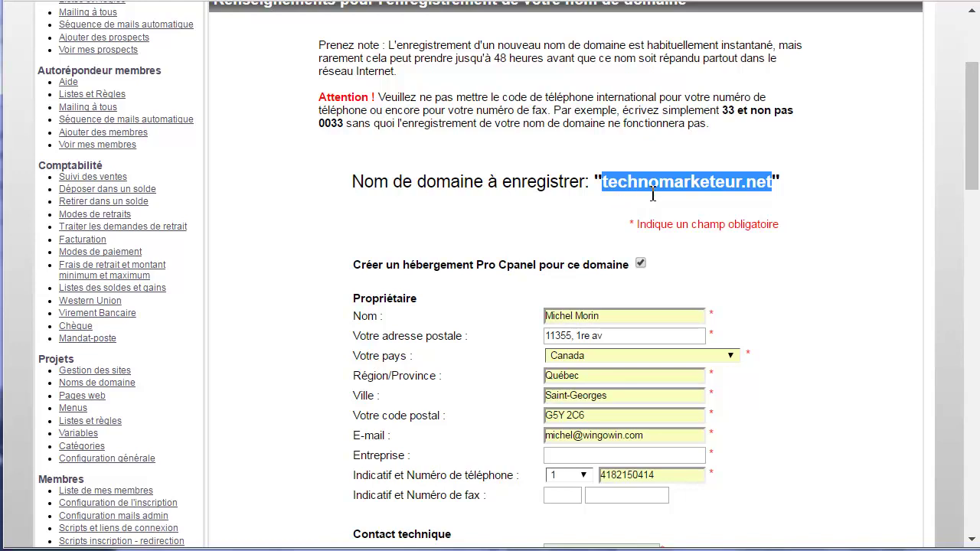
{"action": "scroll", "coordinate": [767, 222], "scroll_direction": "down", "scroll_amount": 3}
{"action": "scroll", "coordinate": [768, 222], "scroll_direction": "down", "scroll_amount": 3}
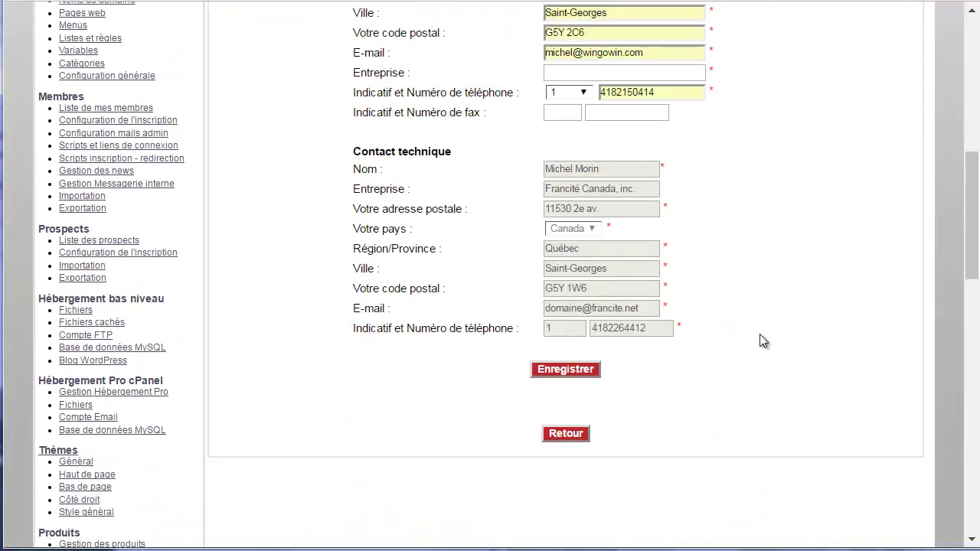
{"action": "scroll", "coordinate": [759, 334], "scroll_direction": "up", "scroll_amount": 1}
{"action": "scroll", "coordinate": [796, 241], "scroll_direction": "down", "scroll_amount": 2}
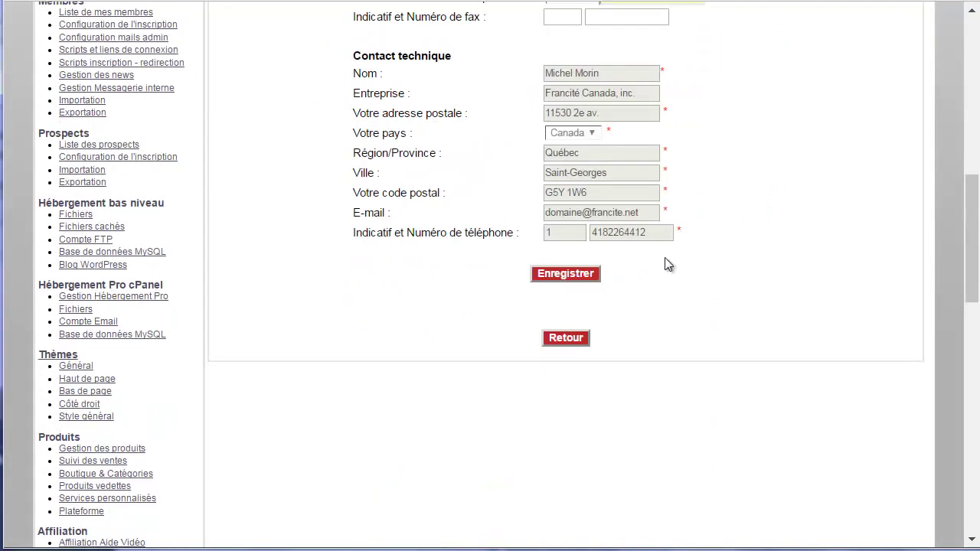
{"action": "left_click", "coordinate": [560, 273]}
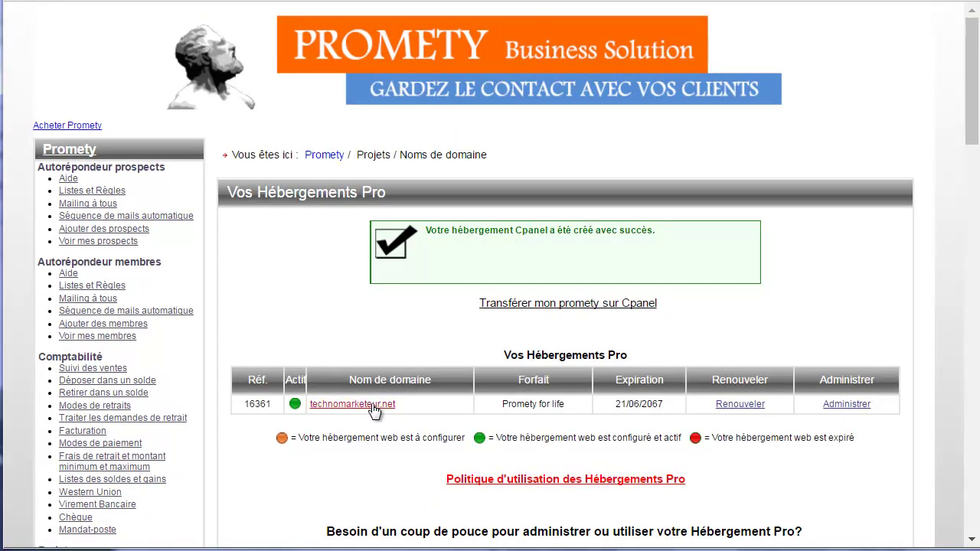
Review the Vos Hébergements Pro confirmation, then go to Projets > Noms de domaine.
{"action": "left_click_drag", "start_coordinate": [617, 354], "coordinate": [502, 355]}
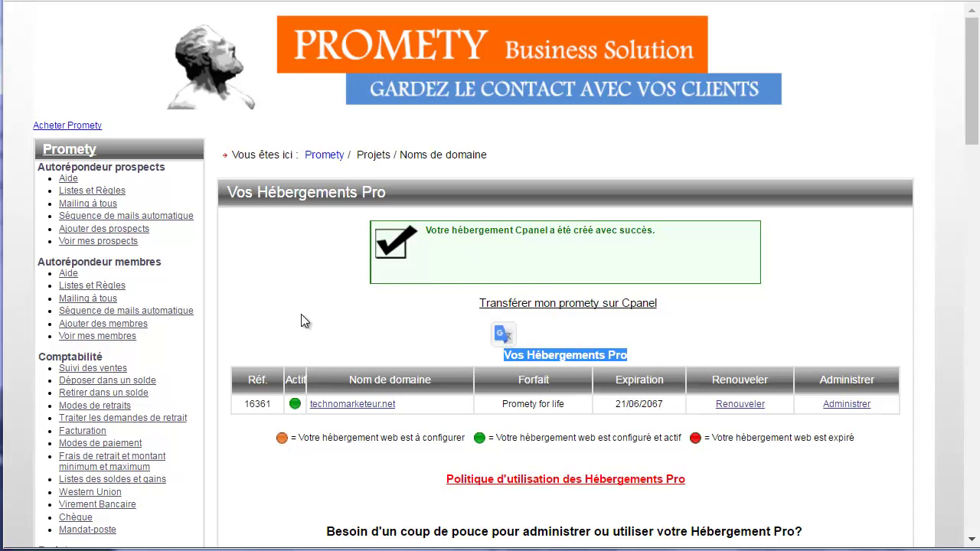
{"action": "scroll", "coordinate": [304, 322], "scroll_direction": "down", "scroll_amount": 5}
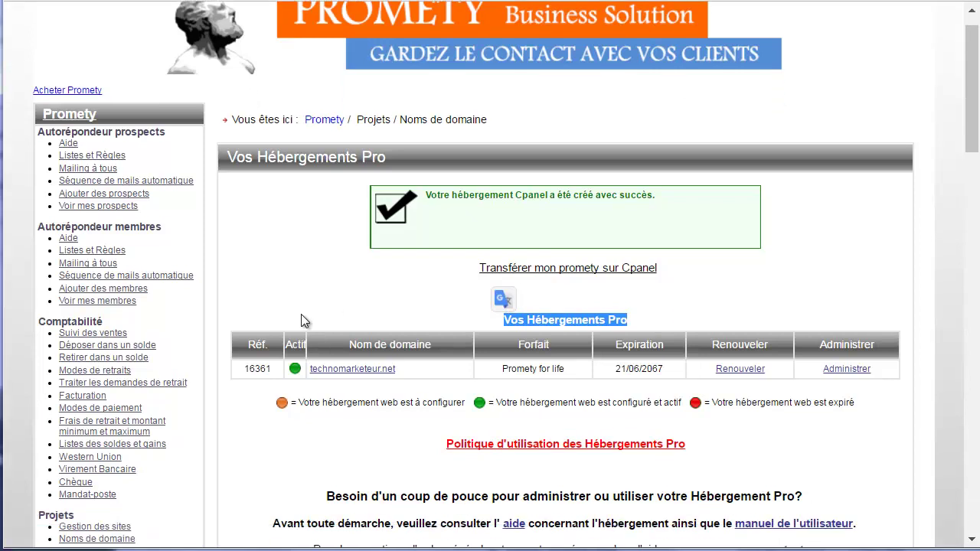
{"action": "scroll", "coordinate": [194, 260], "scroll_direction": "down", "scroll_amount": 3}
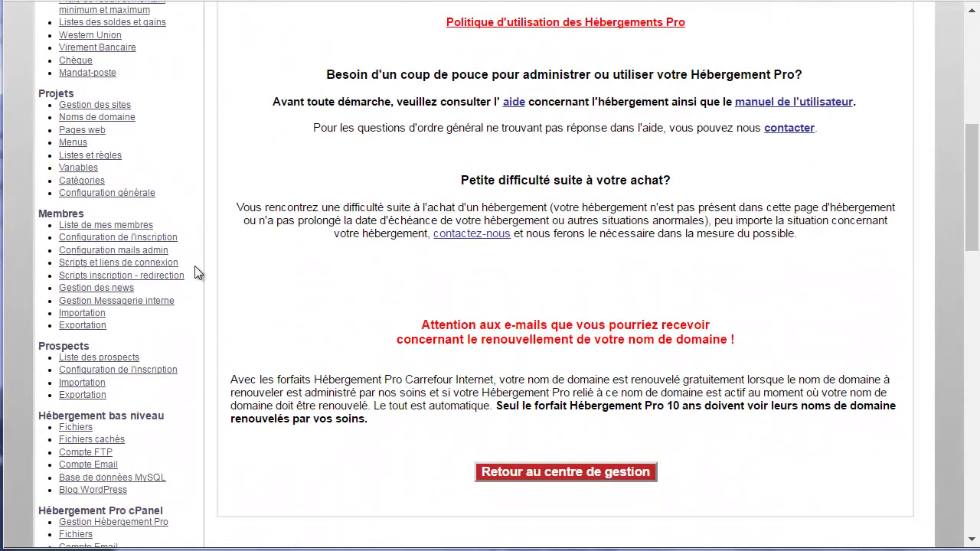
{"action": "scroll", "coordinate": [195, 266], "scroll_direction": "up", "scroll_amount": 7}
{"action": "scroll", "coordinate": [163, 323], "scroll_direction": "down", "scroll_amount": 3}
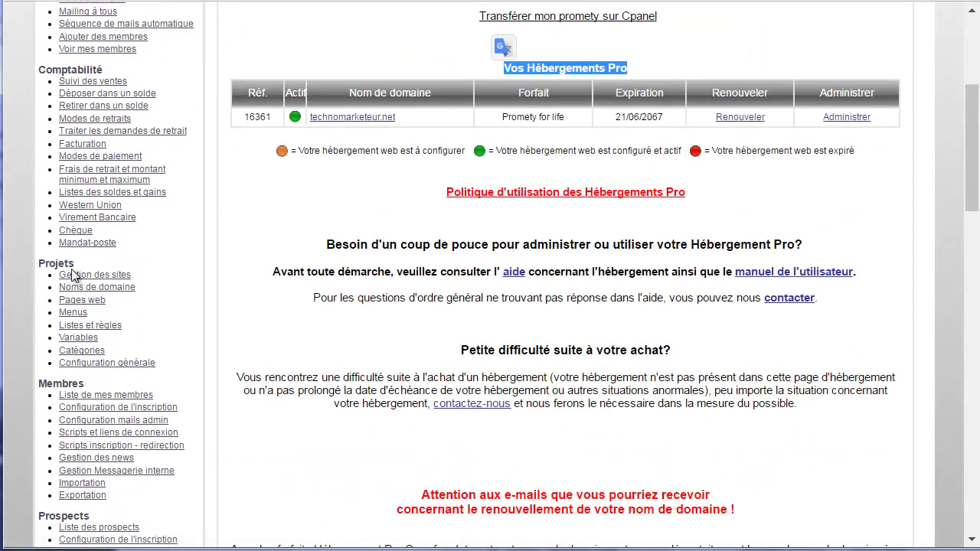
{"action": "left_click", "coordinate": [100, 294]}
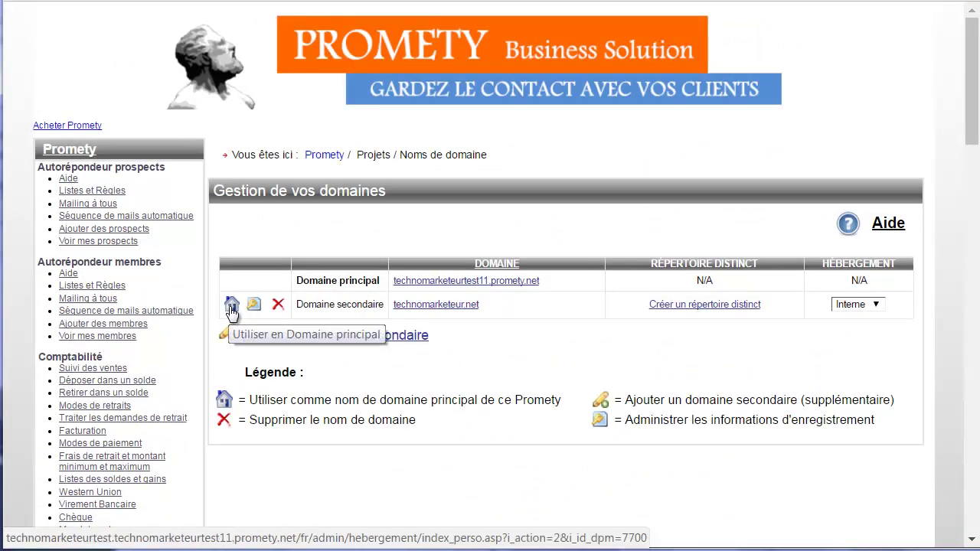
Make technomarketeur.net the principal domain via its house icon and leave fullscreen.
{"action": "left_click", "coordinate": [231, 306]}
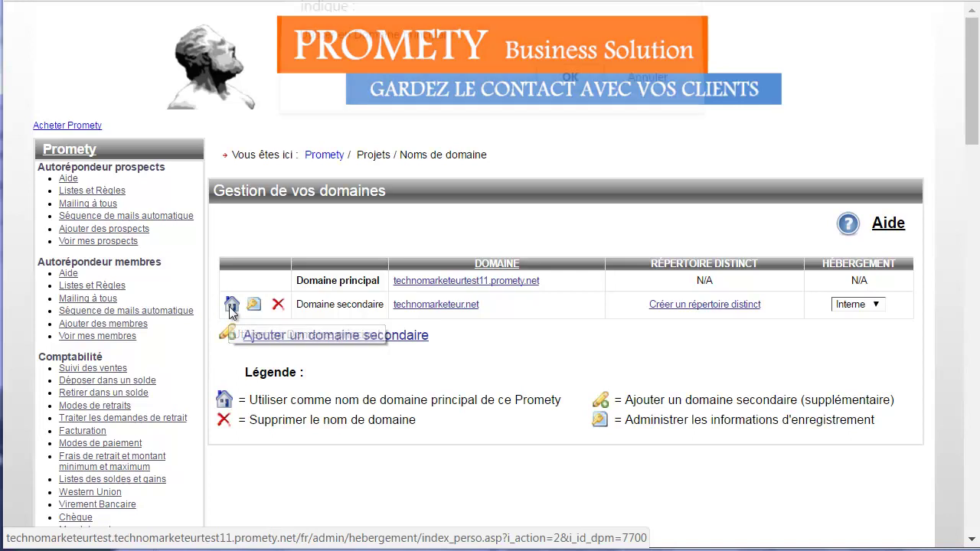
{"action": "left_click_drag", "start_coordinate": [433, 283], "coordinate": [349, 285]}
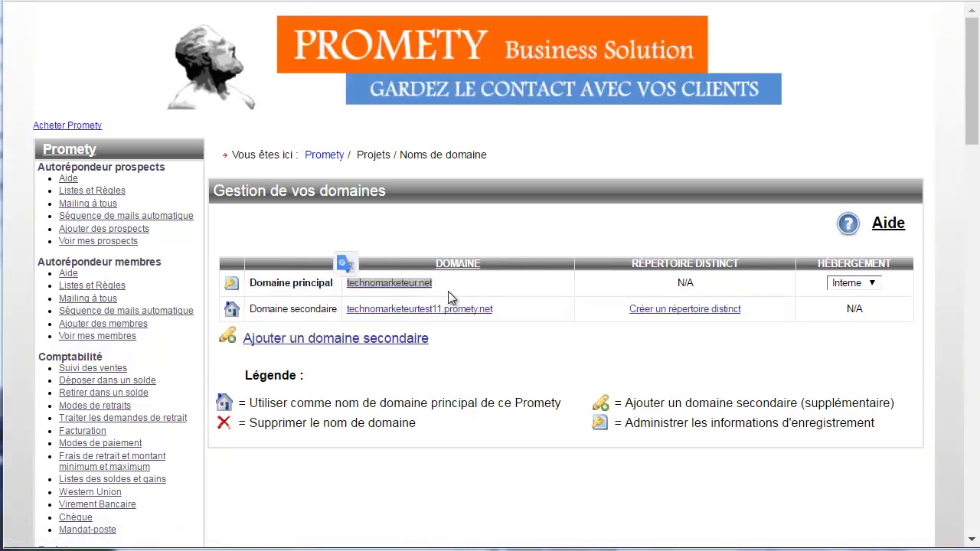
{"action": "left_click_drag", "start_coordinate": [445, 285], "coordinate": [348, 285]}
{"action": "key", "text": "ctrl+c"}
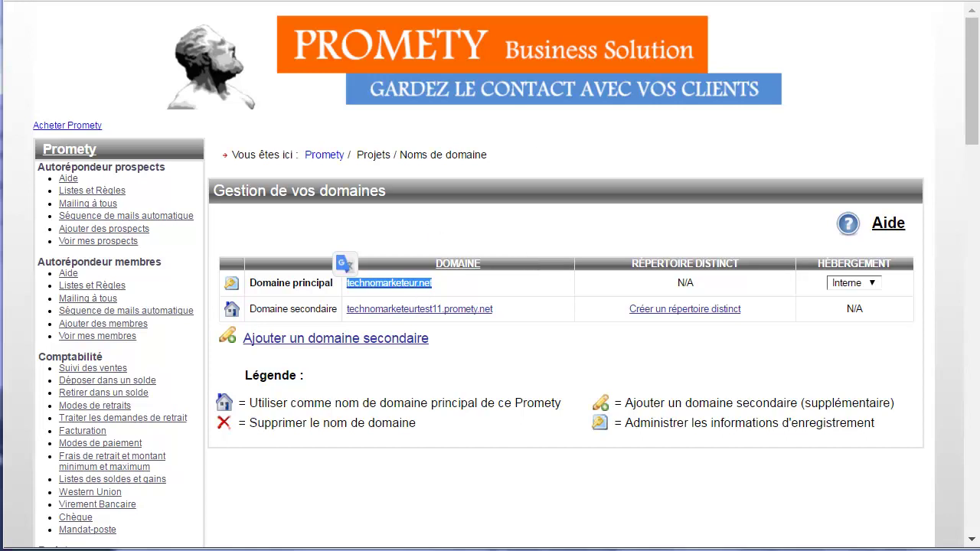
{"action": "key", "text": "F11"}
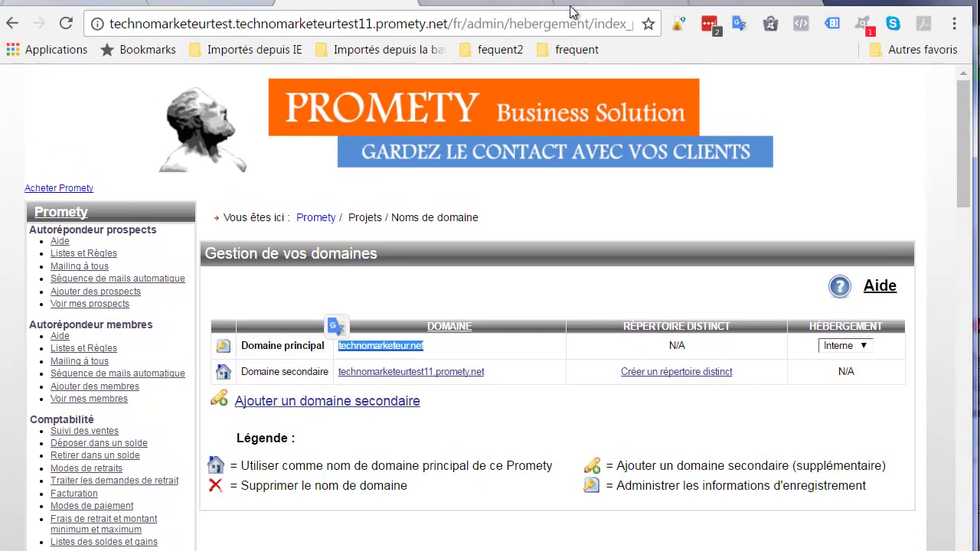
Load technomarketeur.net in a new browser tab.
{"action": "left_click", "coordinate": [842, 4]}
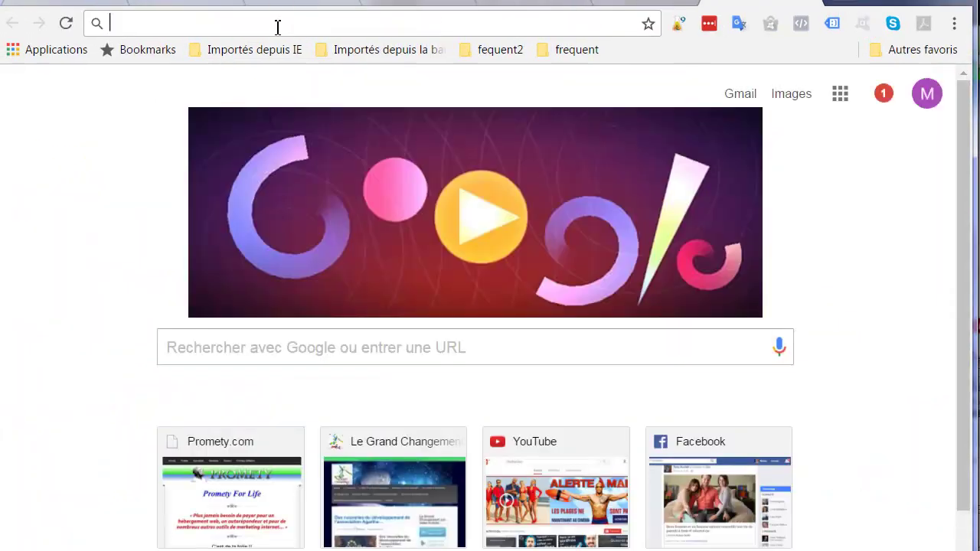
{"action": "key", "text": "ctrl+v"}
{"action": "key", "text": "Return"}
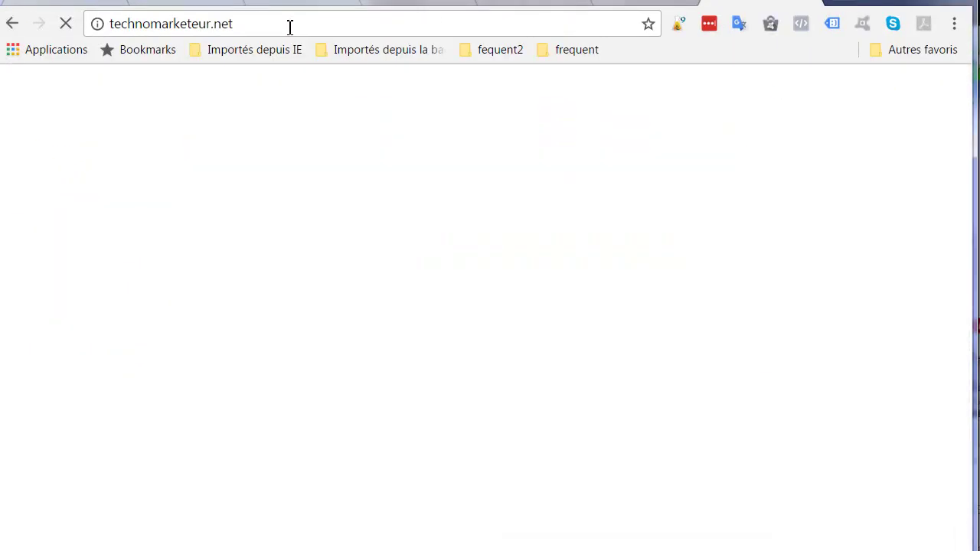
{"action": "left_click", "coordinate": [287, 22]}
{"action": "key", "text": "ctrl+c"}
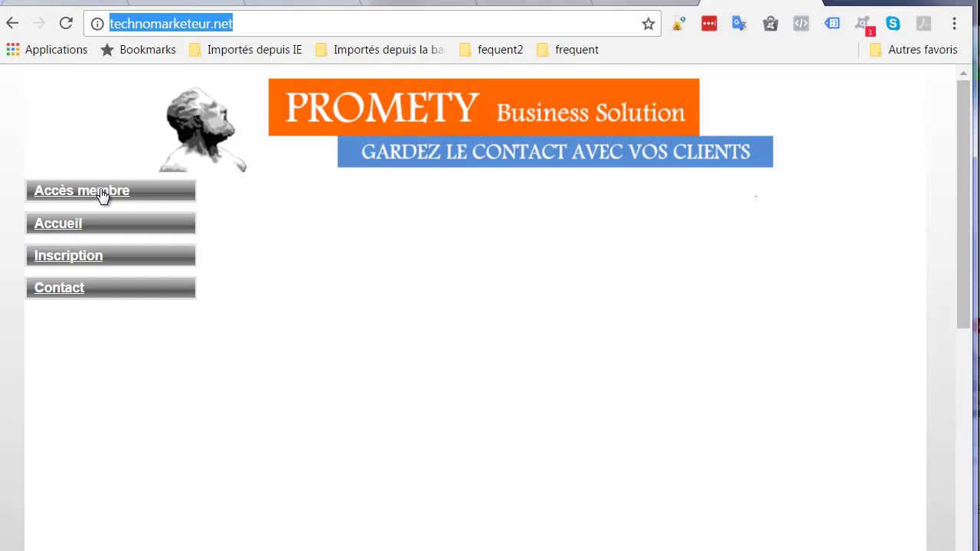
Load technomarketeur.net in the original tab and open its Accès membre login page.
{"action": "left_click", "coordinate": [280, 5]}
{"action": "left_click_drag", "start_coordinate": [449, 25], "coordinate": [109, 26]}
{"action": "key", "text": "ctrl+v"}
{"action": "key", "text": "Return"}
{"action": "left_click", "coordinate": [93, 194]}
Log in to Promety with the account username and password, then check the admin address's domain.
{"action": "left_click", "coordinate": [554, 329]}
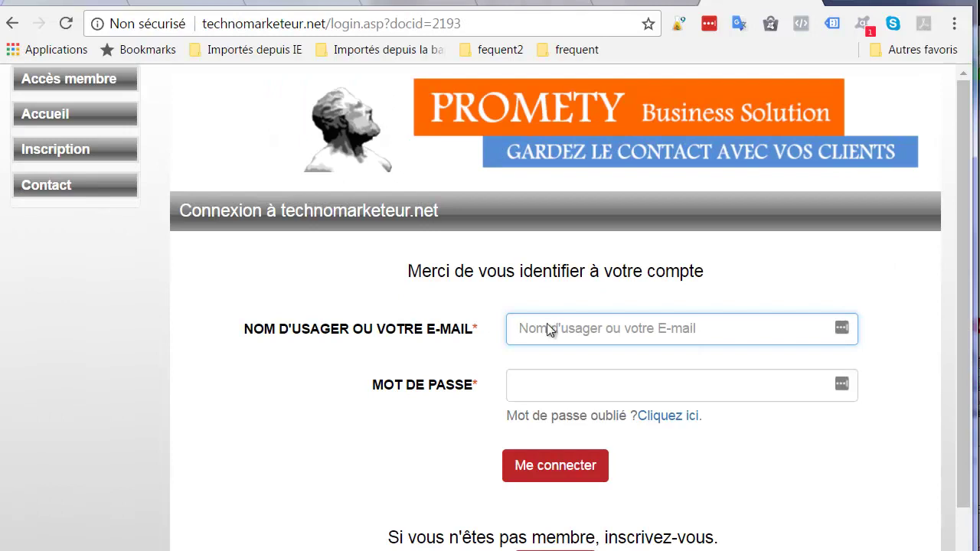
{"action": "type", "text": "t"}
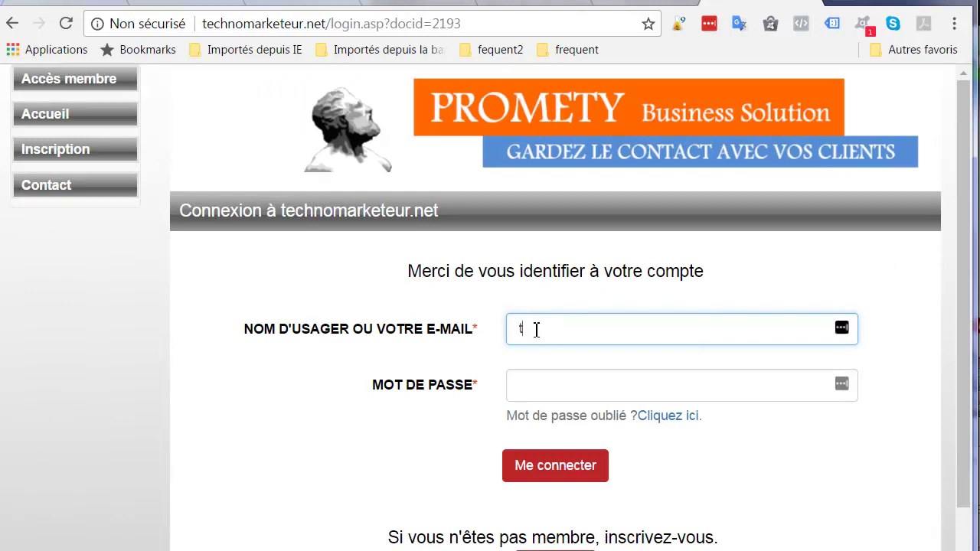
{"action": "type", "text": "echnomarketeurtest"}
{"action": "left_click", "coordinate": [539, 386]}
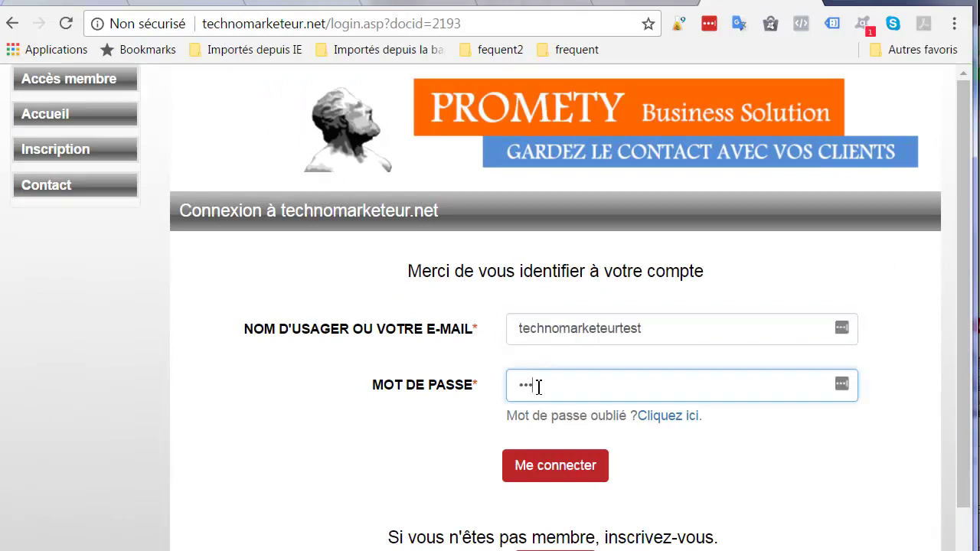
{"action": "type", "text": "••••••••"}
{"action": "left_click", "coordinate": [555, 471]}
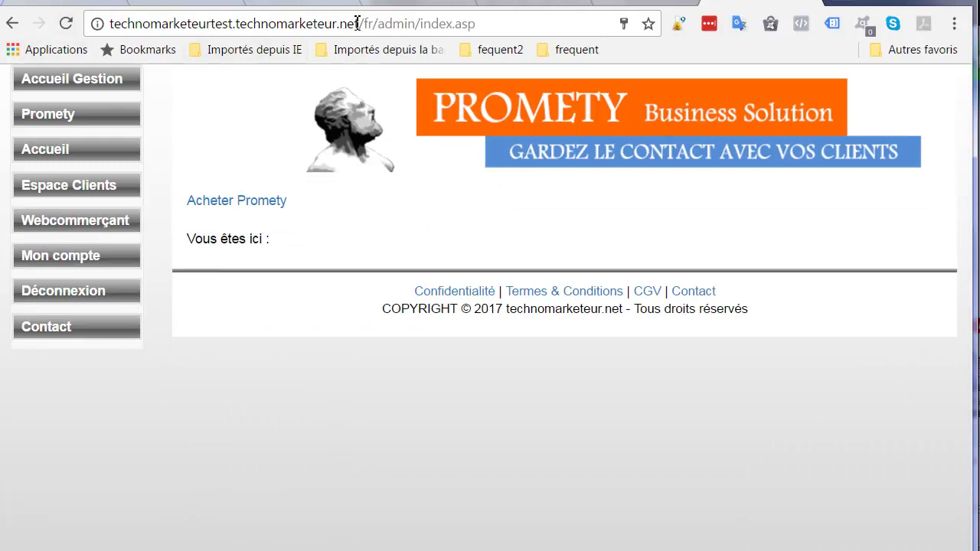
{"action": "left_click_drag", "start_coordinate": [360, 25], "coordinate": [111, 24]}
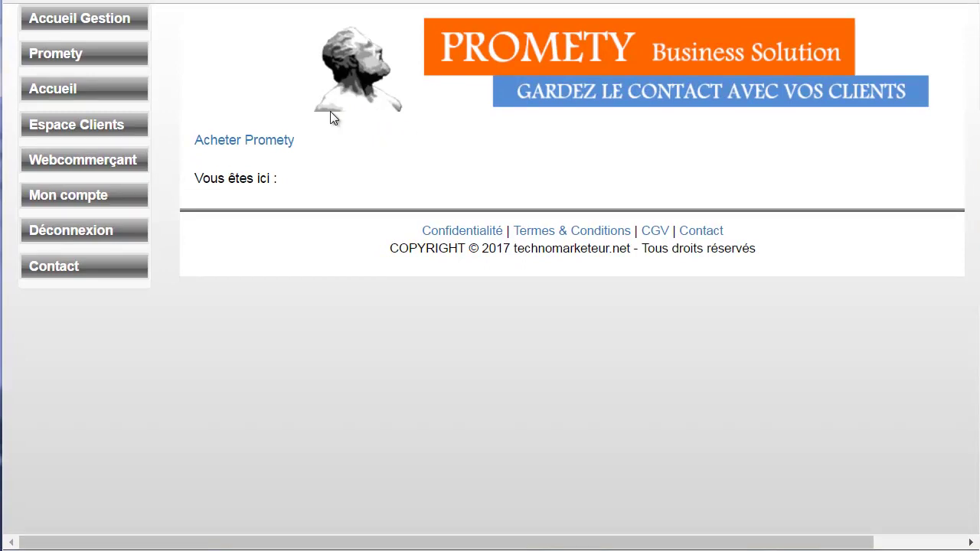
Open Gestion Hébergement Pro to list technomarketeur.net's active Promety for life hosting.
{"action": "left_click", "coordinate": [56, 57]}
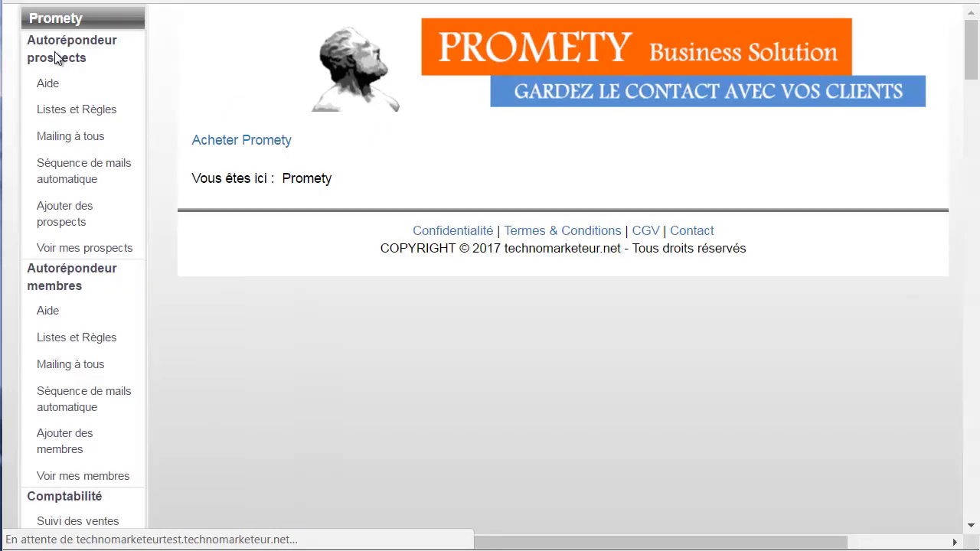
{"action": "scroll", "coordinate": [65, 223], "scroll_direction": "down", "scroll_amount": 15}
{"action": "scroll", "coordinate": [64, 223], "scroll_direction": "down", "scroll_amount": 10}
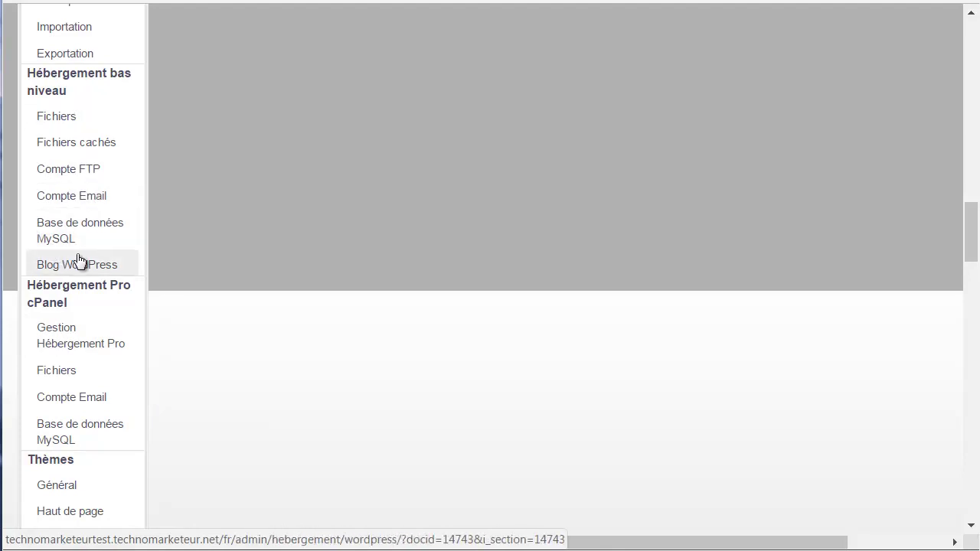
{"action": "scroll", "coordinate": [81, 351], "scroll_direction": "down", "scroll_amount": 2}
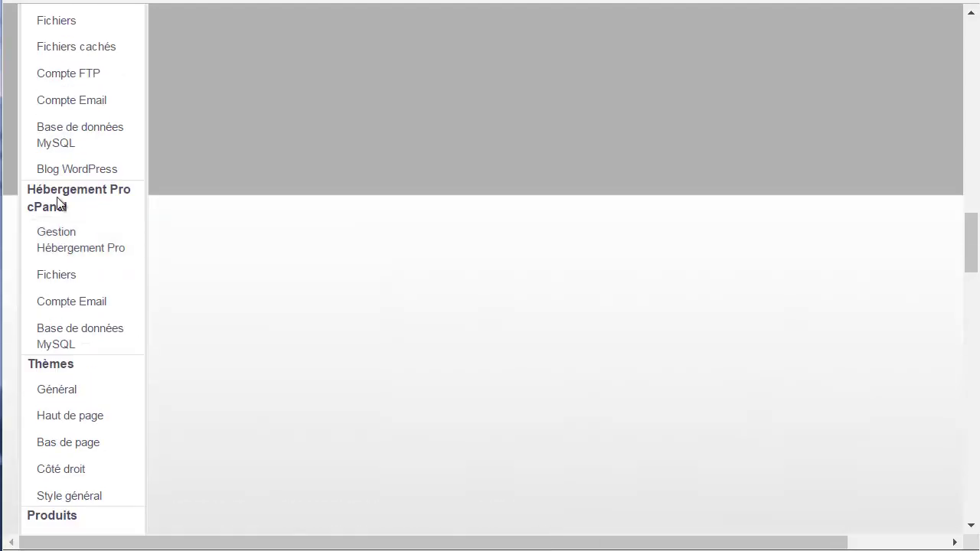
{"action": "left_click", "coordinate": [56, 246]}
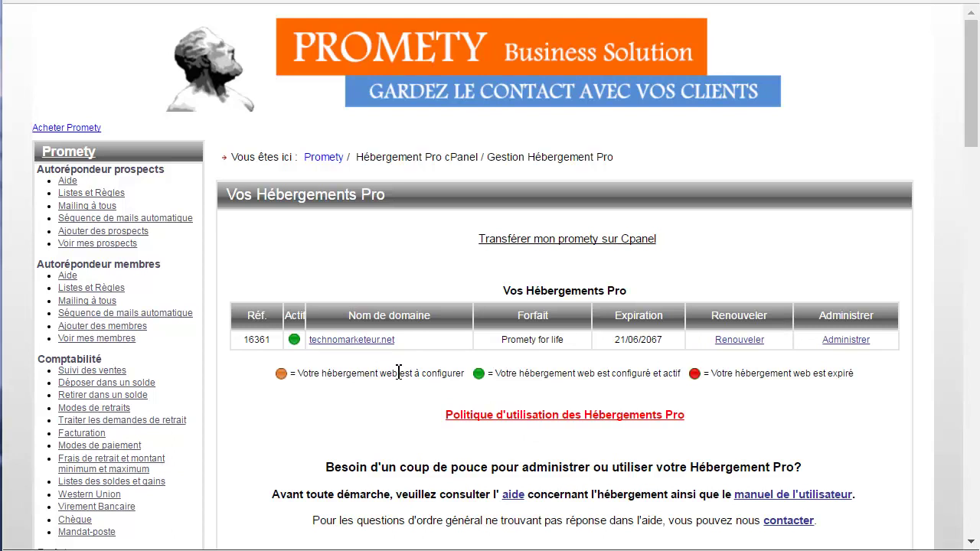
Open cPanel administration for technomarketeur.net, dismiss the User Manager notice and browse the dashboard.
{"action": "left_click", "coordinate": [846, 340]}
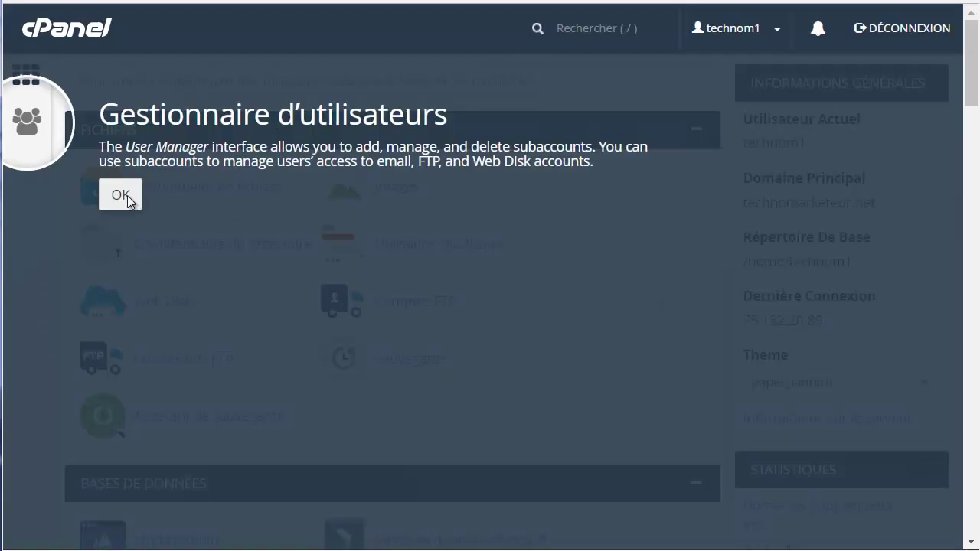
{"action": "left_click", "coordinate": [121, 195]}
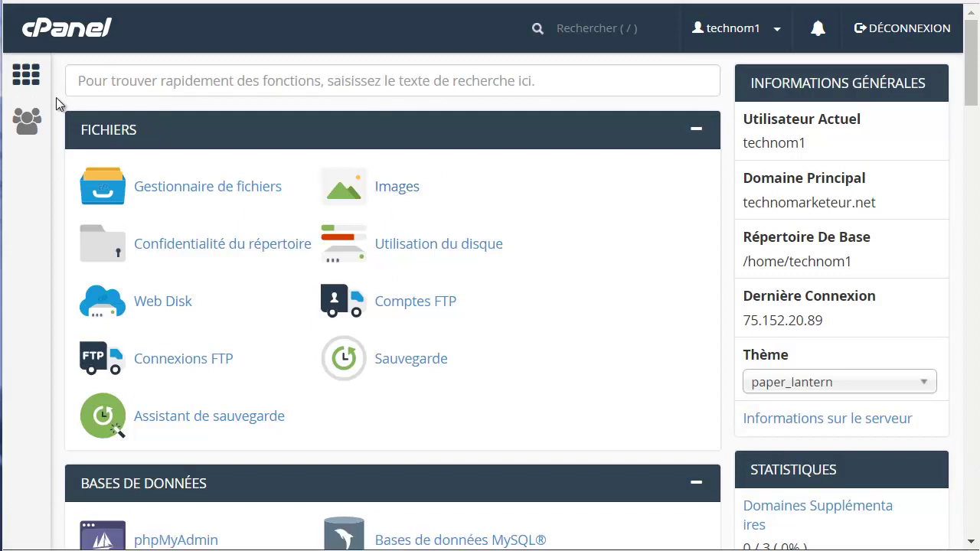
{"action": "scroll", "coordinate": [173, 187], "scroll_direction": "down", "scroll_amount": 8}
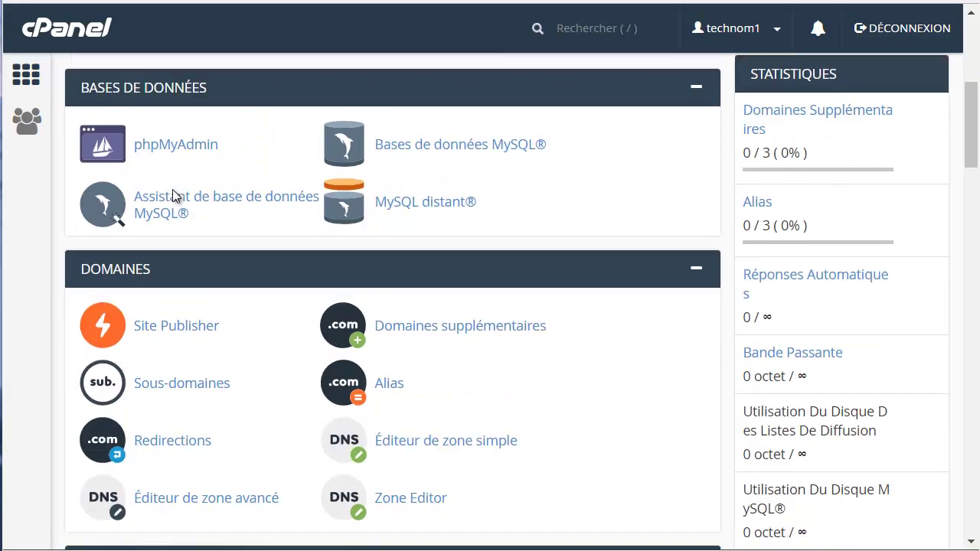
{"action": "scroll", "coordinate": [174, 193], "scroll_direction": "down", "scroll_amount": 7}
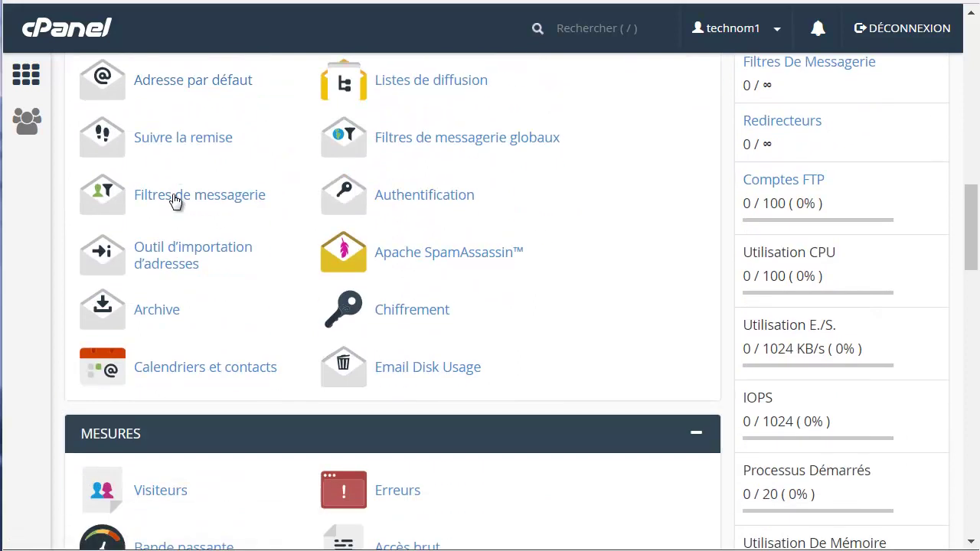
{"action": "scroll", "coordinate": [172, 202], "scroll_direction": "down", "scroll_amount": 8}
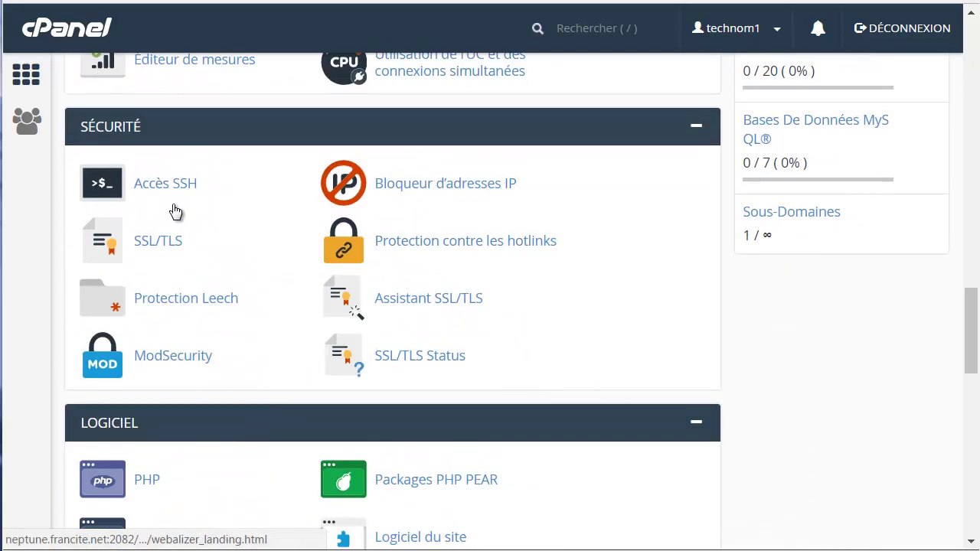
{"action": "scroll", "coordinate": [174, 213], "scroll_direction": "up", "scroll_amount": 20}
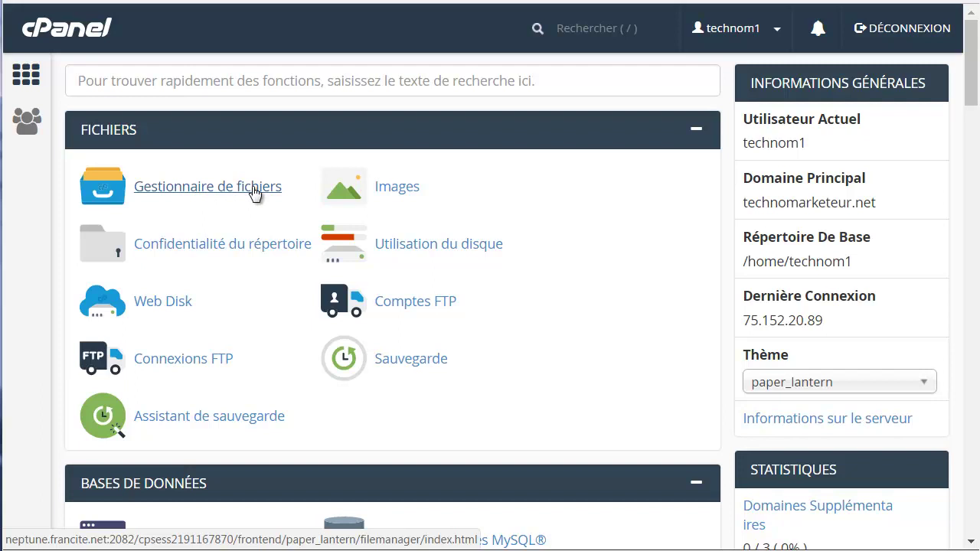
In the File Manager, create an empty file test.txt inside public_html.
{"action": "left_click", "coordinate": [254, 194]}
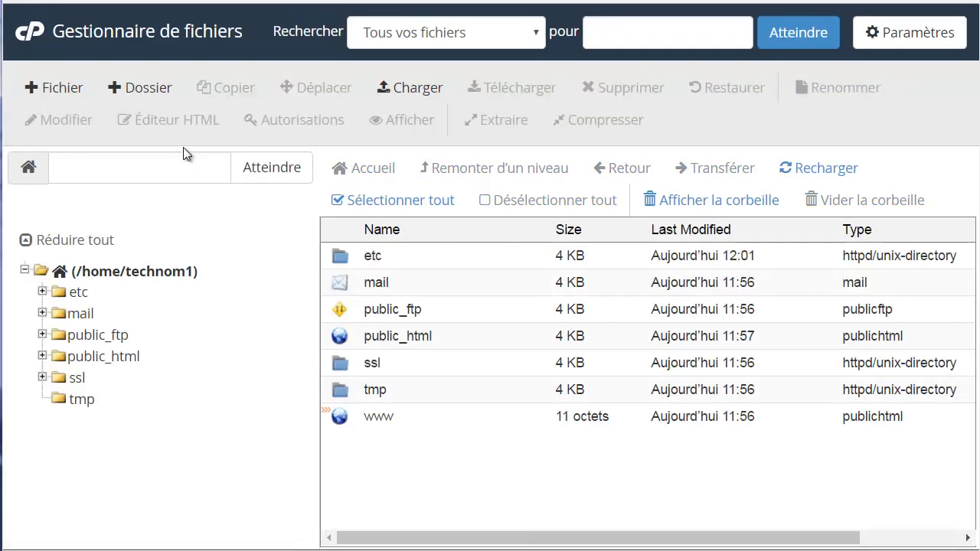
{"action": "double_click", "coordinate": [348, 340]}
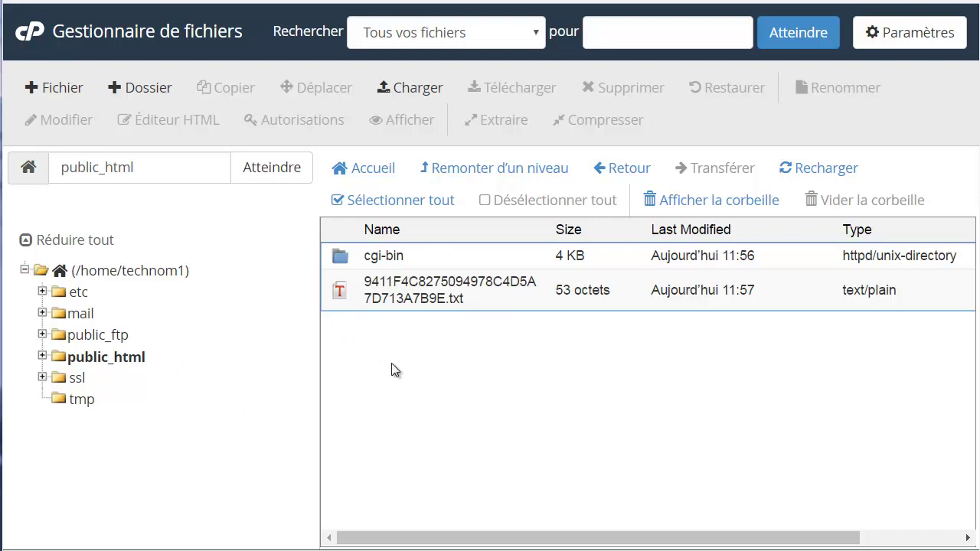
{"action": "left_click", "coordinate": [56, 92]}
{"action": "type", "text": "test"}
{"action": "type", "text": "-"}
{"action": "type", "text": "txt"}
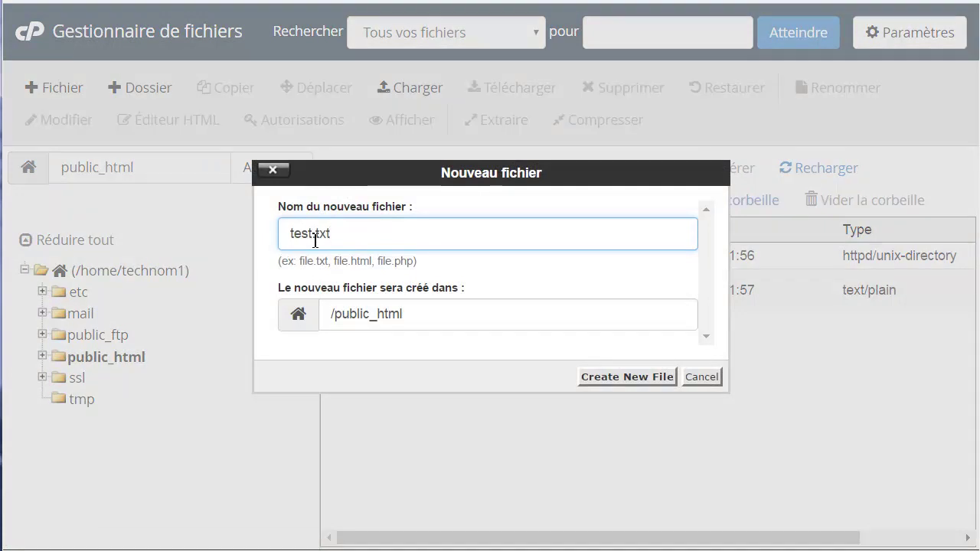
{"action": "left_click", "coordinate": [601, 377]}
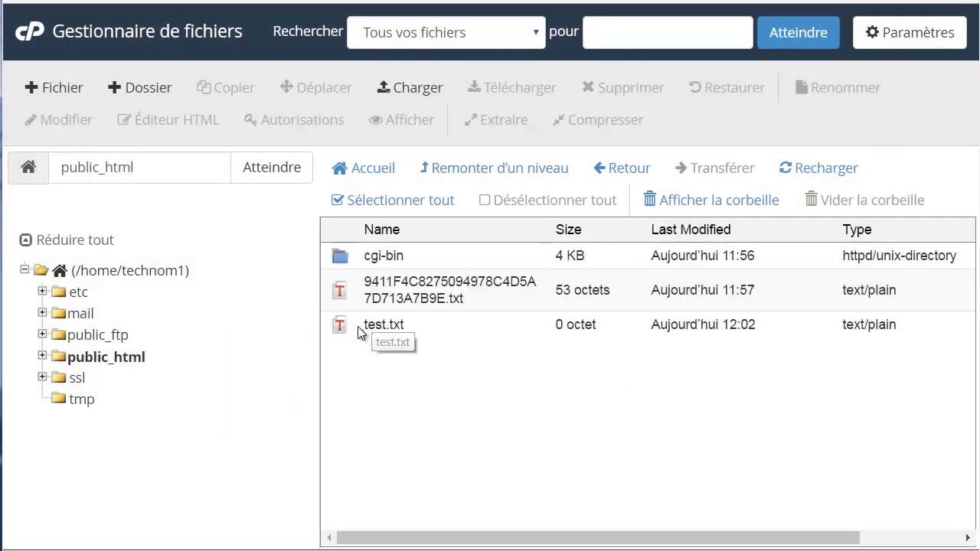
Open test.txt in the editor, confirming the encoding dialog.
{"action": "right_click", "coordinate": [373, 325]}
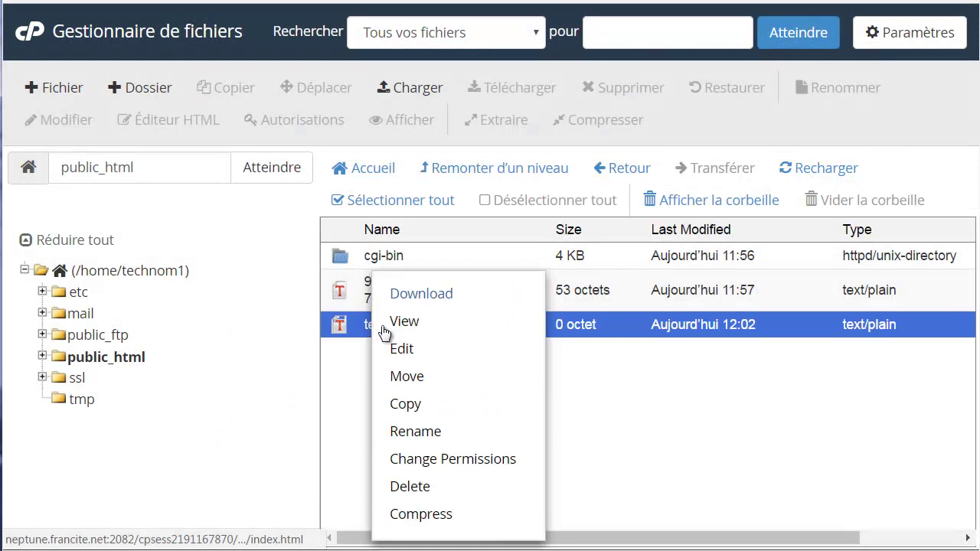
{"action": "left_click", "coordinate": [401, 349]}
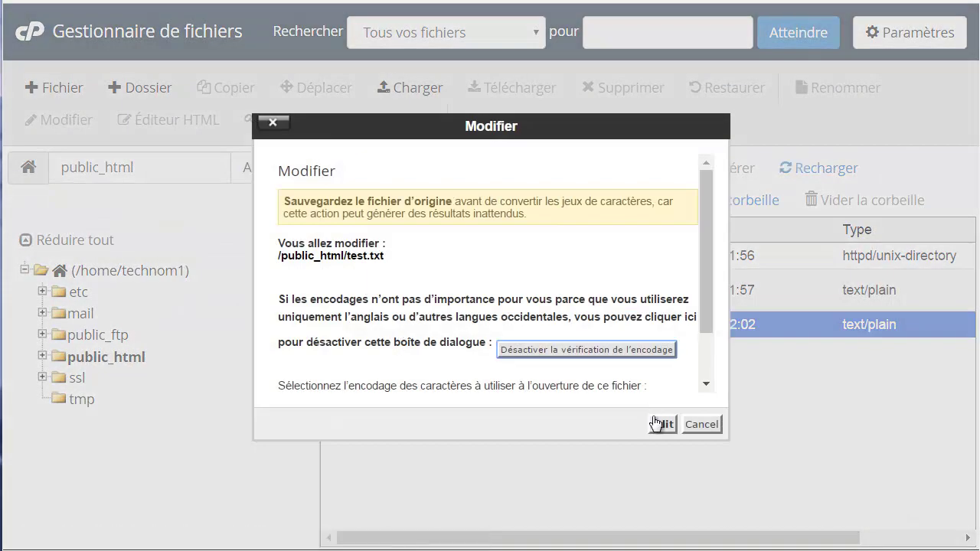
{"action": "left_click", "coordinate": [659, 424]}
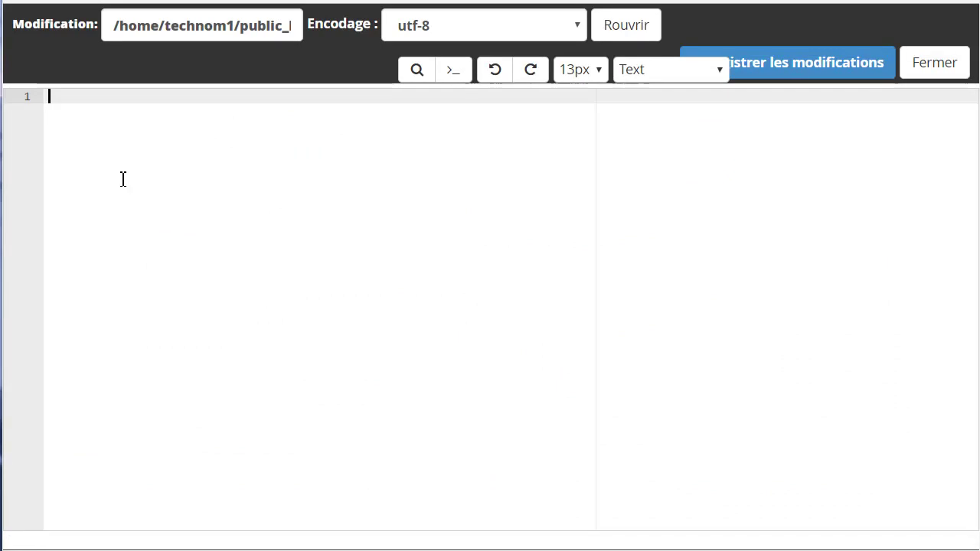
Write 'bonnjour ceci est un test' into test.txt, save it and close the editor.
{"action": "type", "text": "bonnjour ceci est un test"}
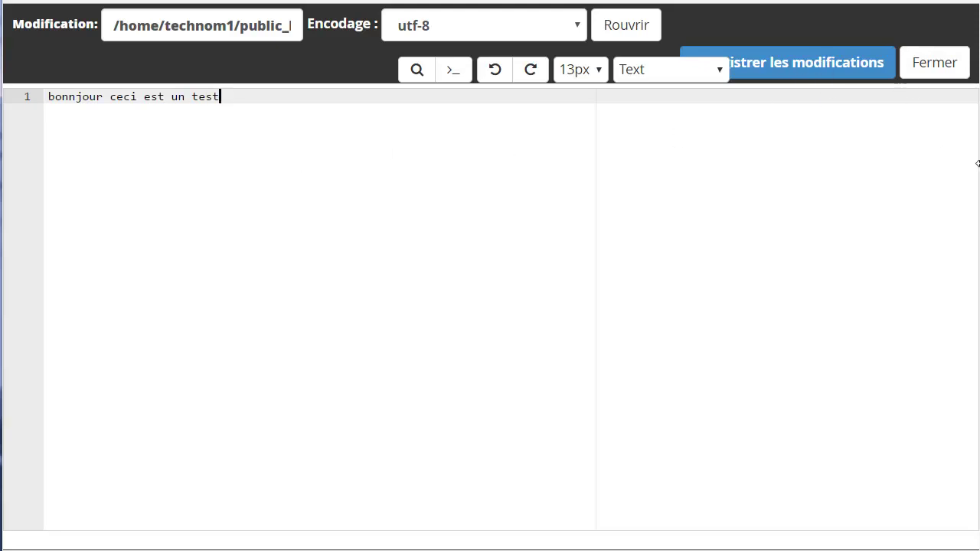
{"action": "left_click", "coordinate": [938, 25]}
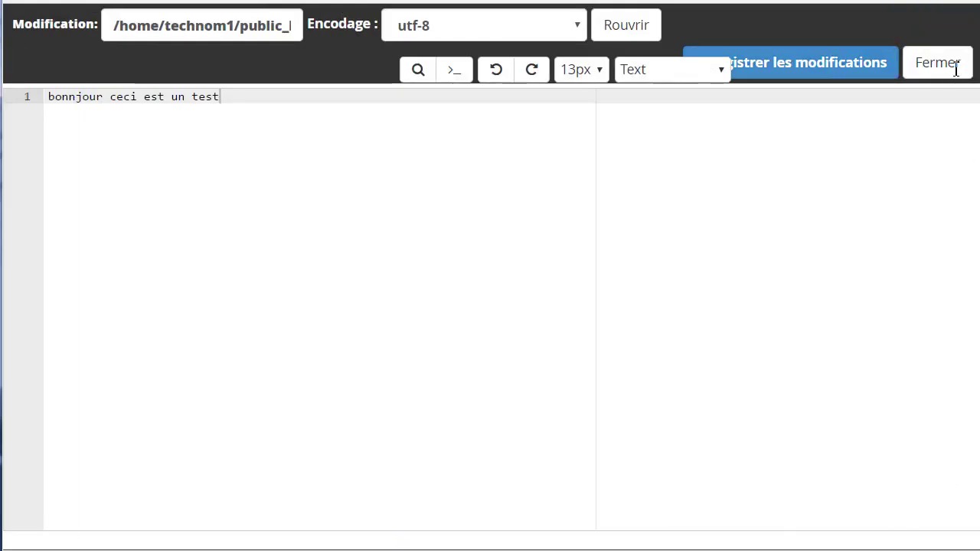
{"action": "left_click", "coordinate": [953, 66]}
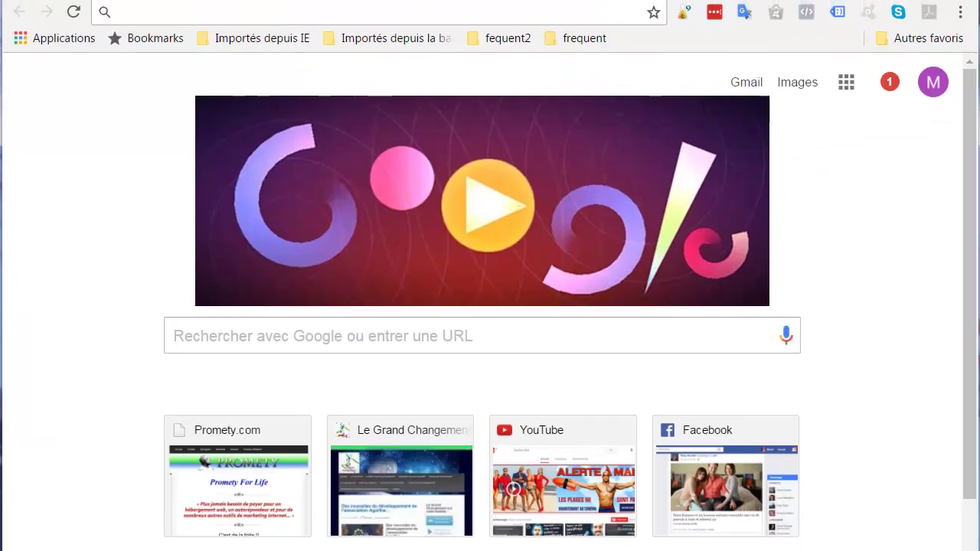
Load technomarketeur.net/test.txt in the browser to confirm its text, then return to cPanel.
{"action": "type", "text": "technomarketeur.com"}
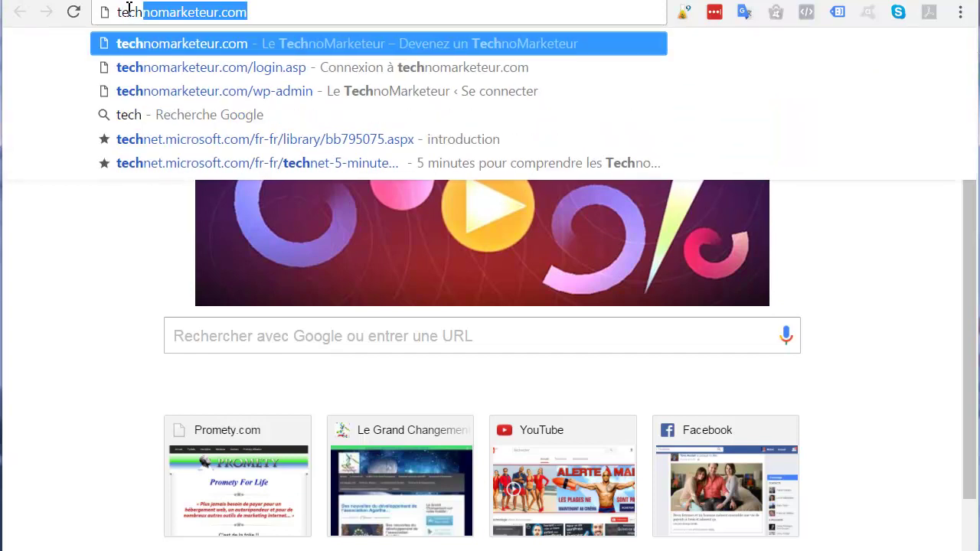
{"action": "left_click_drag", "start_coordinate": [256, 12], "coordinate": [227, 15]}
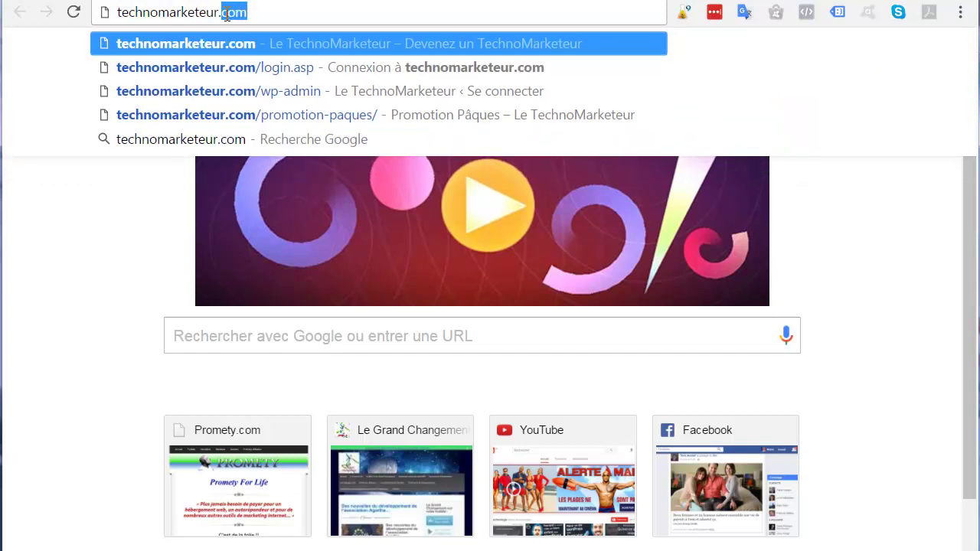
{"action": "type", "text": "net"}
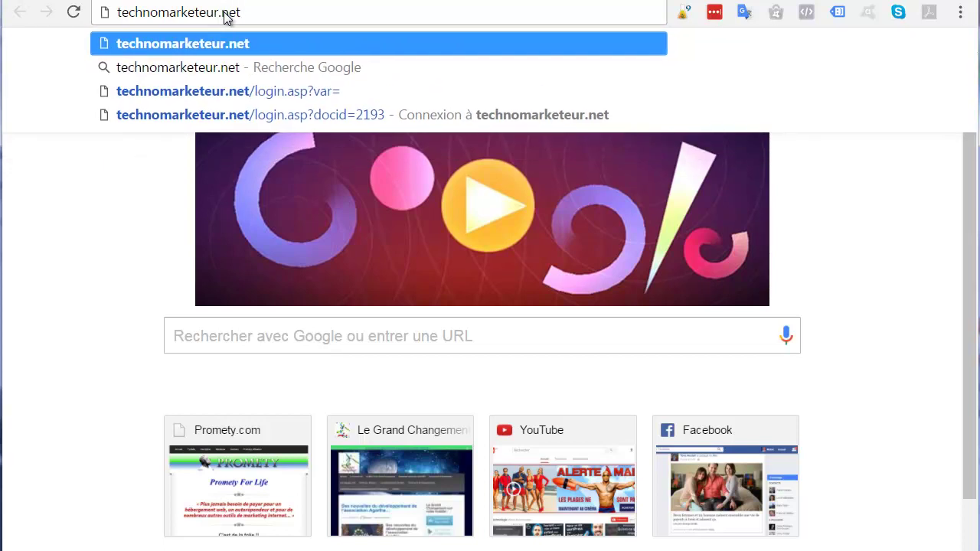
{"action": "type", "text": "/#"}
{"action": "key", "text": "BackSpace"}
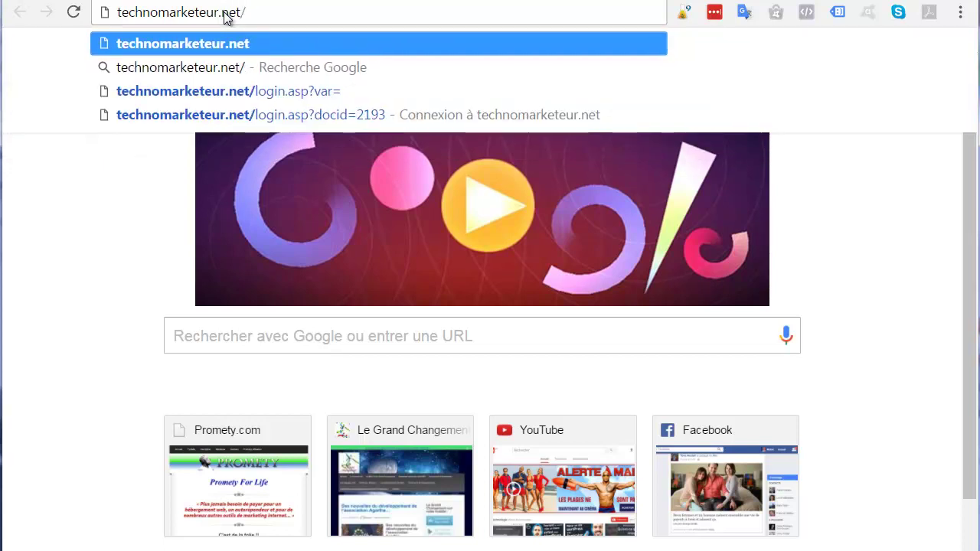
{"action": "type", "text": "test.txt"}
{"action": "key", "text": "Return"}
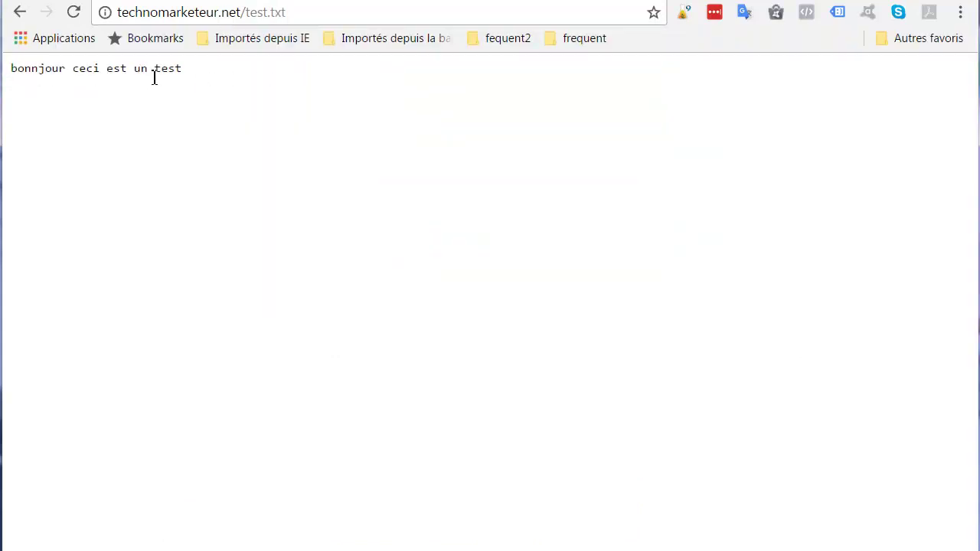
{"action": "left_click_drag", "start_coordinate": [193, 70], "coordinate": [11, 71]}
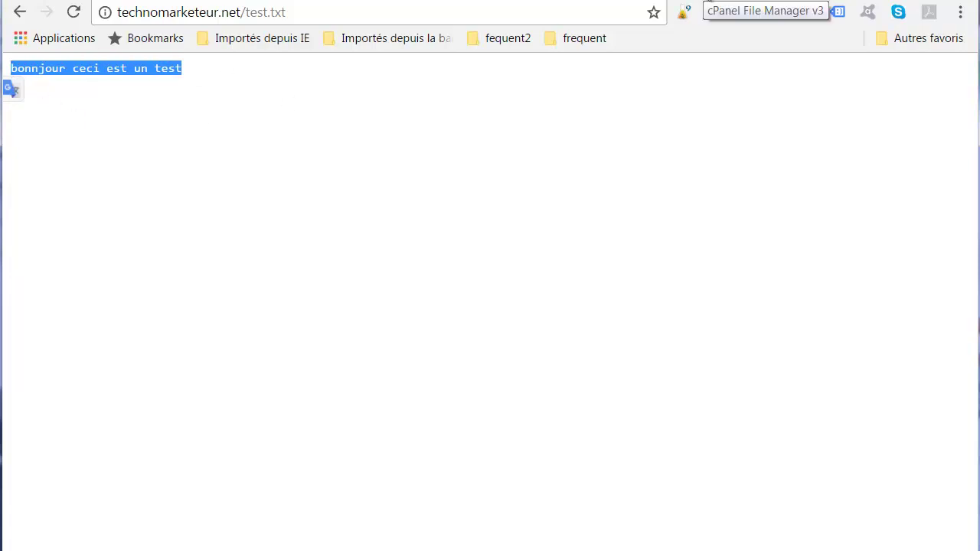
{"action": "left_click", "coordinate": [713, 11]}
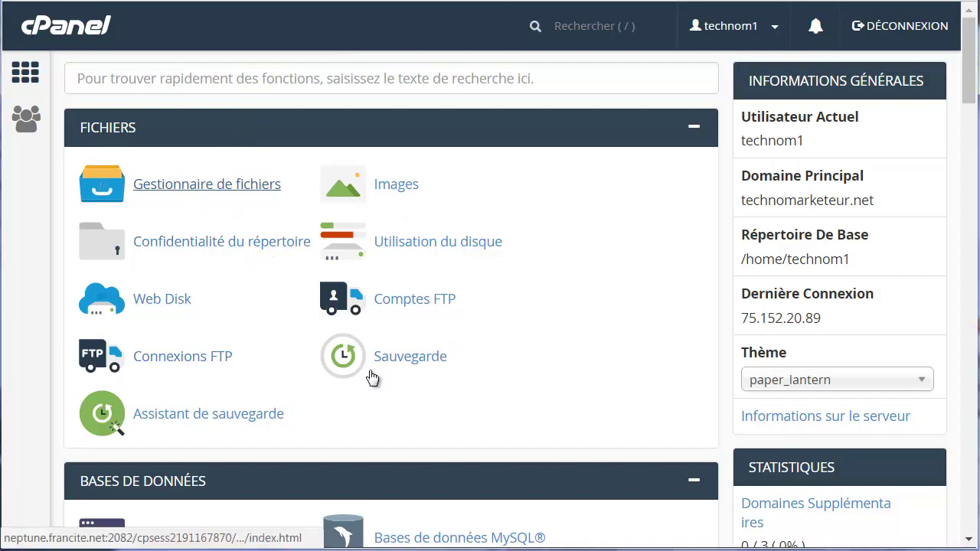
Open the e-mail accounts page and begin a new contact mailbox for technomarketeur.net.
{"action": "scroll", "coordinate": [381, 318], "scroll_direction": "down", "scroll_amount": 4}
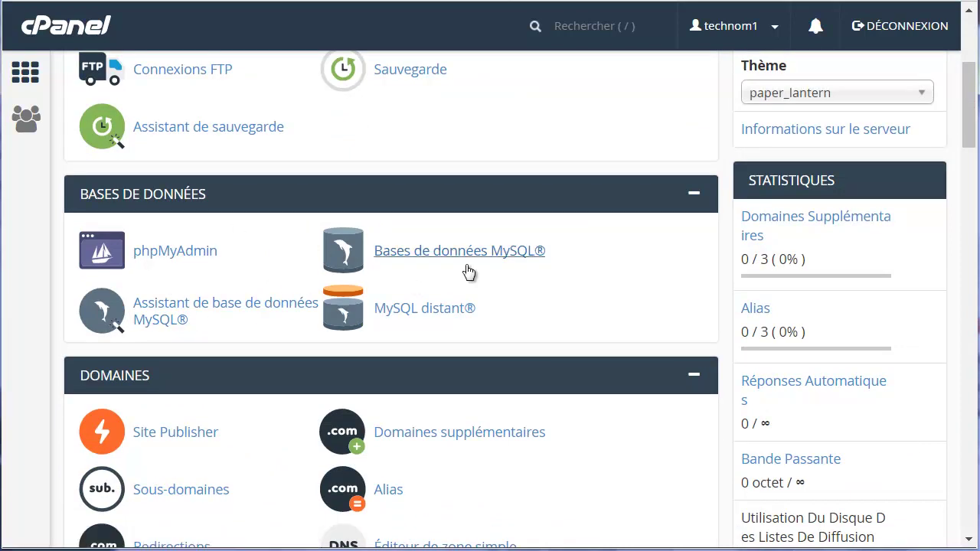
{"action": "scroll", "coordinate": [230, 312], "scroll_direction": "down", "scroll_amount": 3}
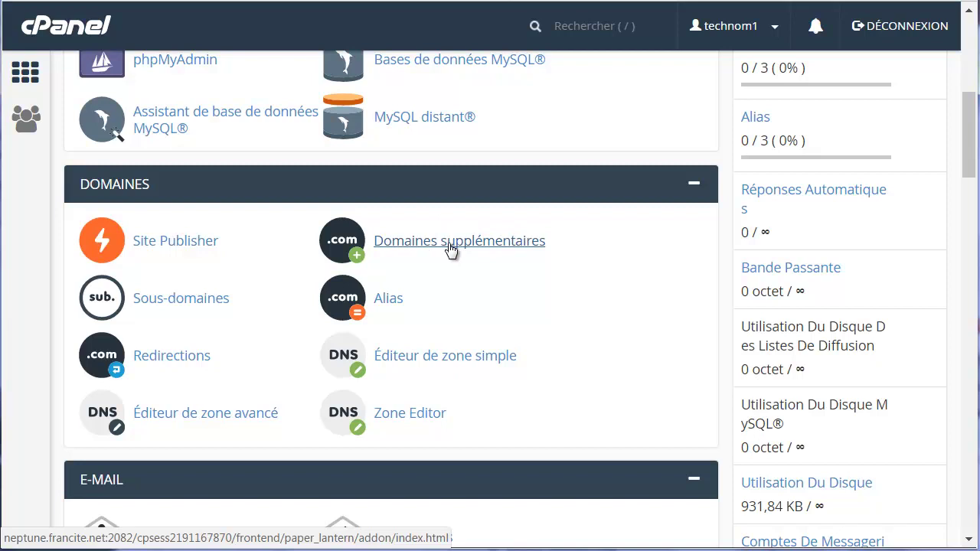
{"action": "scroll", "coordinate": [212, 247], "scroll_direction": "down", "scroll_amount": 3}
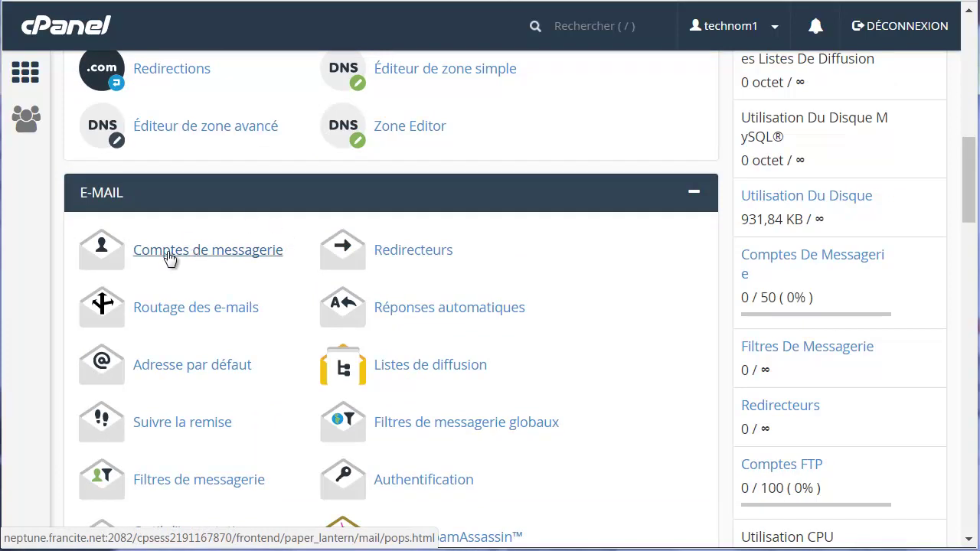
{"action": "left_click", "coordinate": [170, 258]}
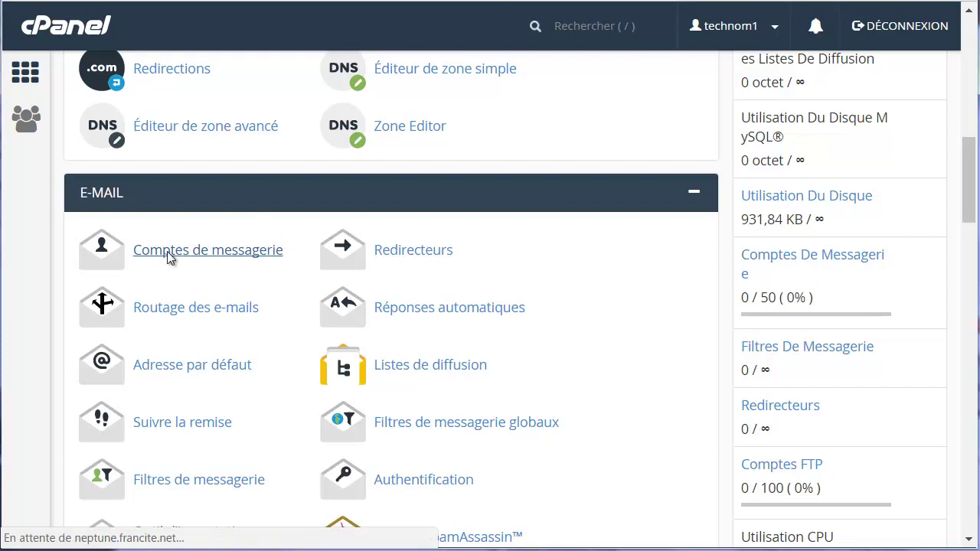
{"action": "left_click", "coordinate": [143, 290]}
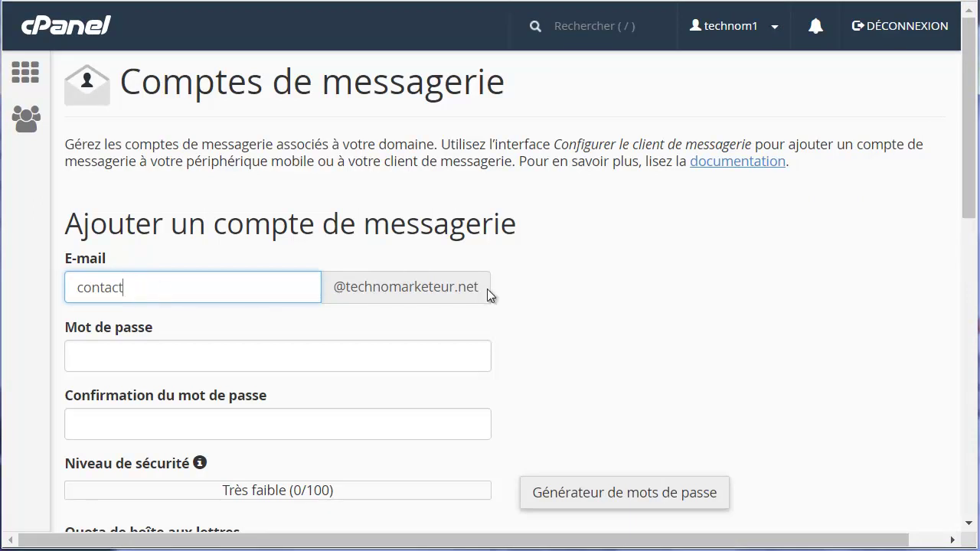
Enter and confirm the mailbox password, choose Illimité quota, and create the account.
{"action": "left_click", "coordinate": [95, 359]}
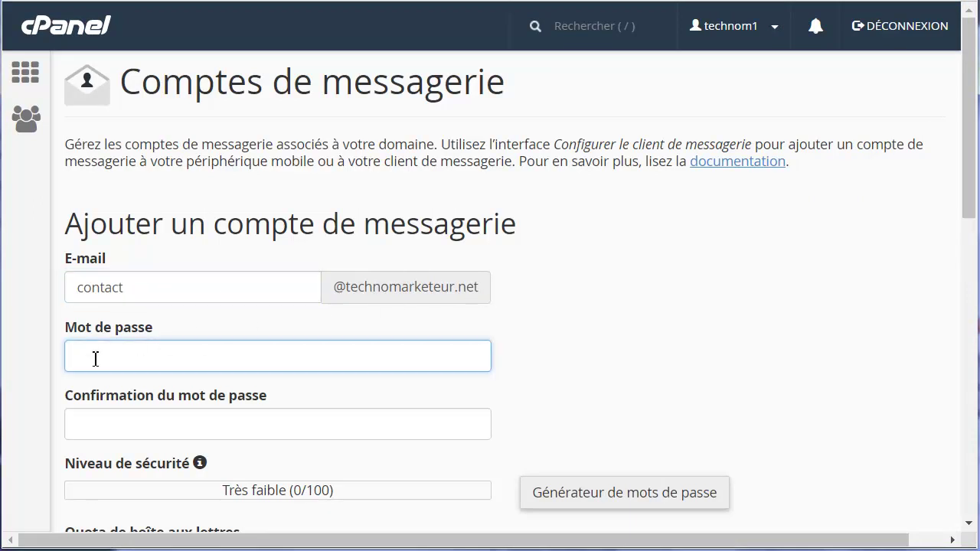
{"action": "type", "text": "•••••"}
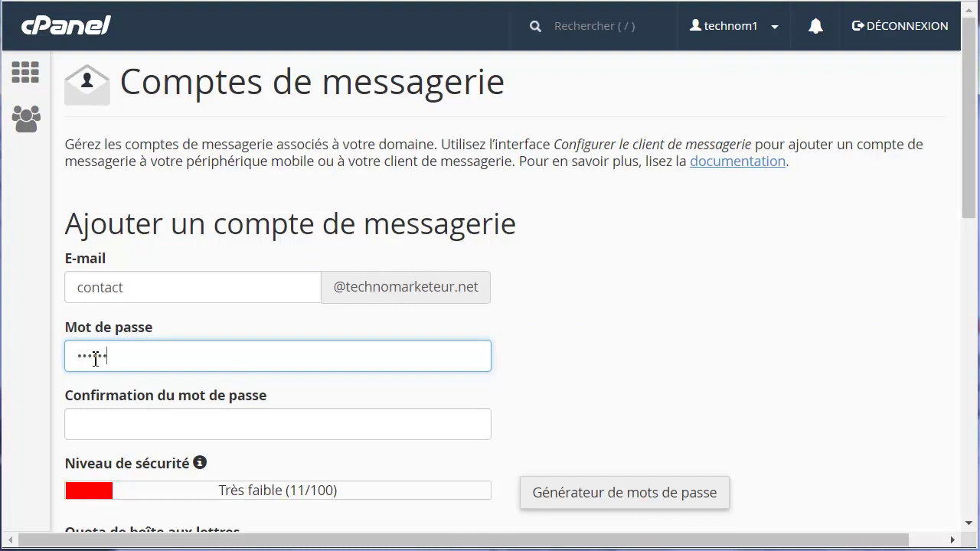
{"action": "left_click", "coordinate": [96, 429]}
{"action": "type", "text": "••"}
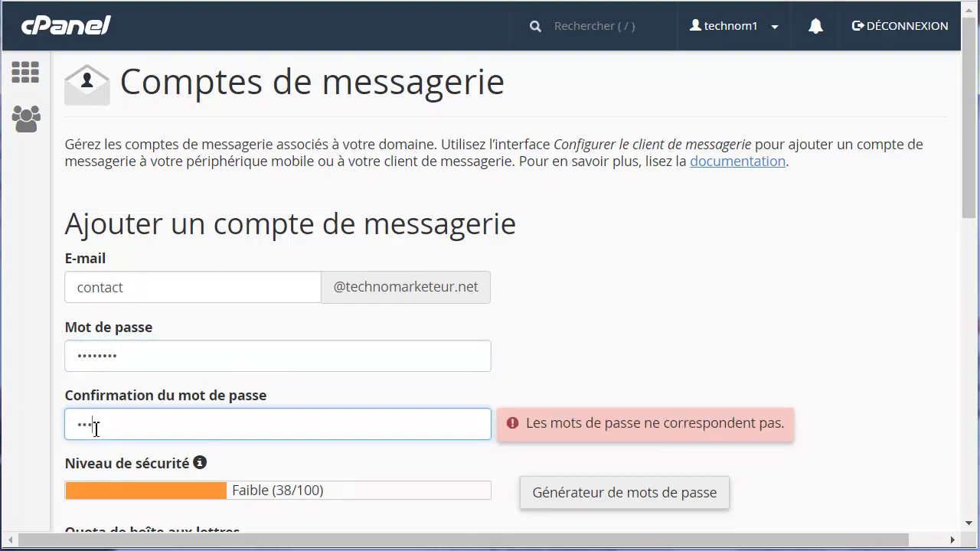
{"action": "type", "text": "••••••"}
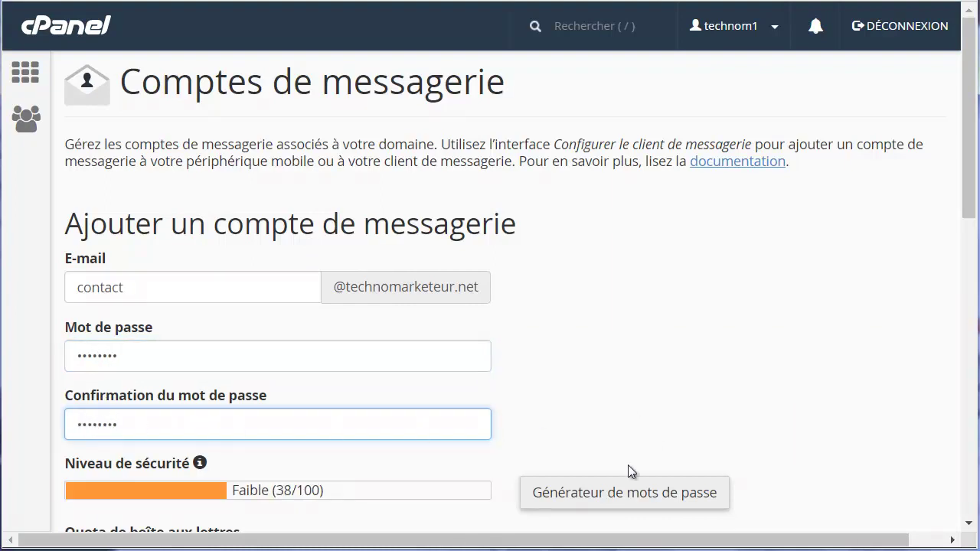
{"action": "scroll", "coordinate": [699, 409], "scroll_direction": "down", "scroll_amount": 3}
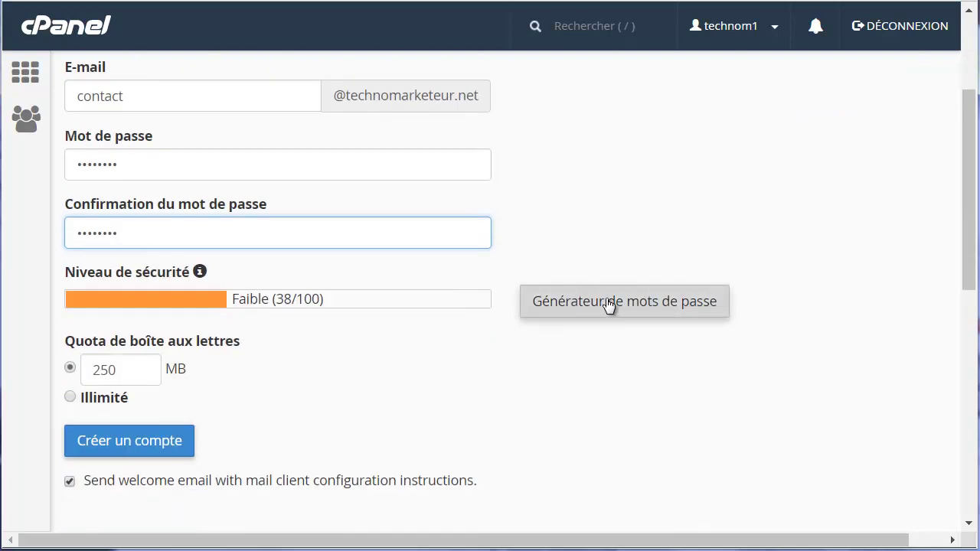
{"action": "left_click", "coordinate": [125, 395]}
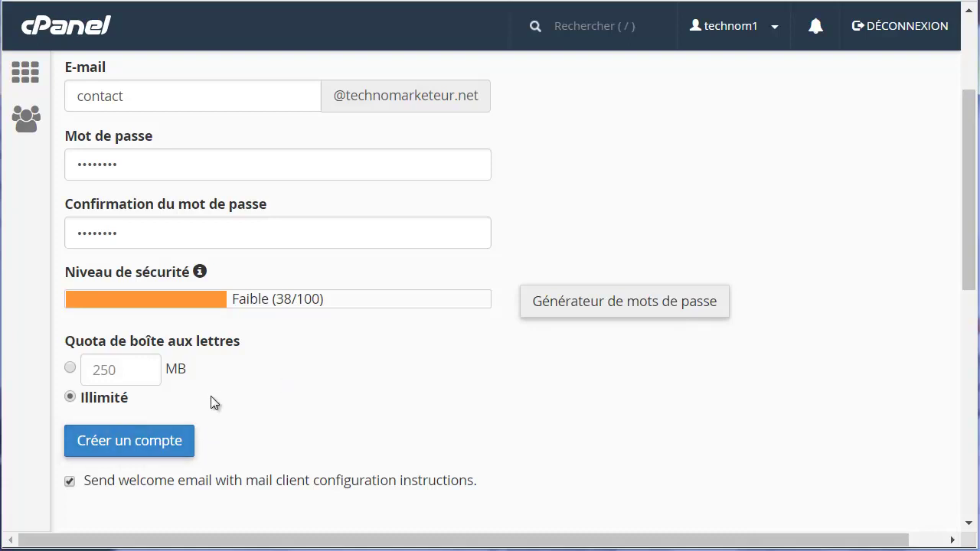
{"action": "left_click", "coordinate": [126, 444]}
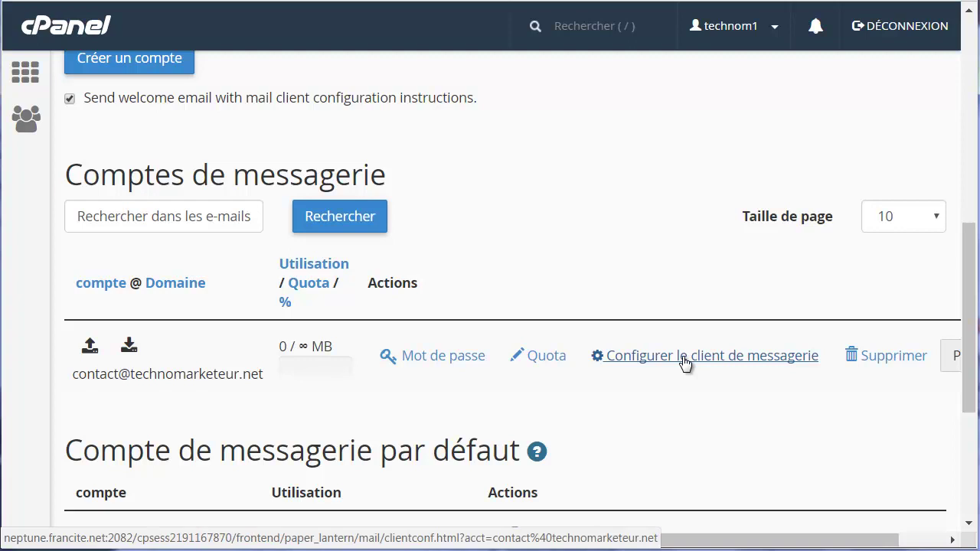
{"action": "left_click", "coordinate": [682, 356]}
{"action": "scroll", "coordinate": [570, 338], "scroll_direction": "down", "scroll_amount": 3}
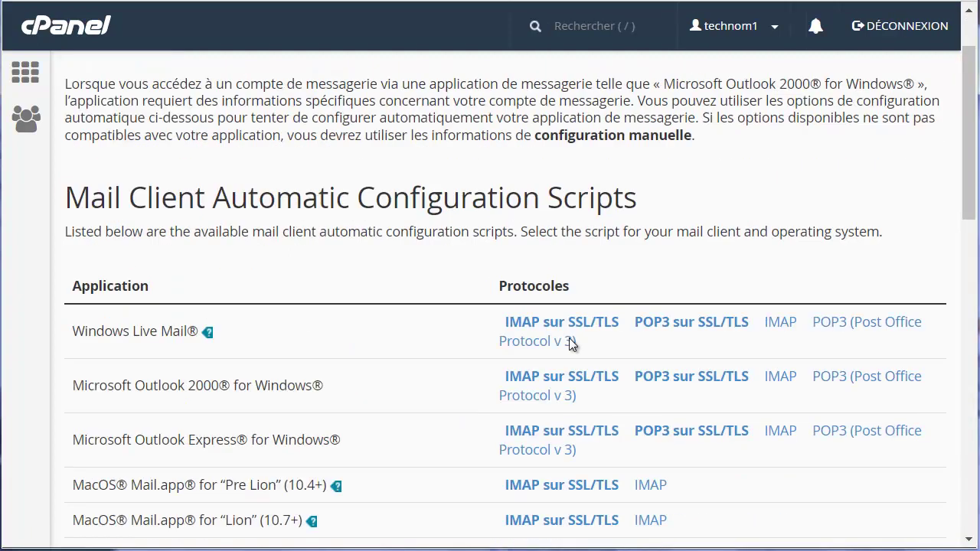
{"action": "scroll", "coordinate": [491, 320], "scroll_direction": "down", "scroll_amount": 5}
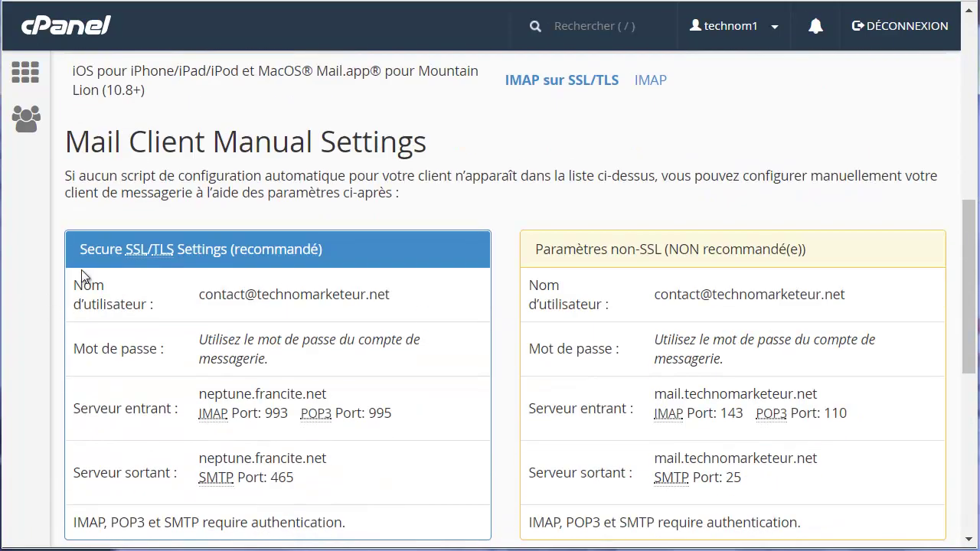
{"action": "scroll", "coordinate": [398, 300], "scroll_direction": "down", "scroll_amount": 1}
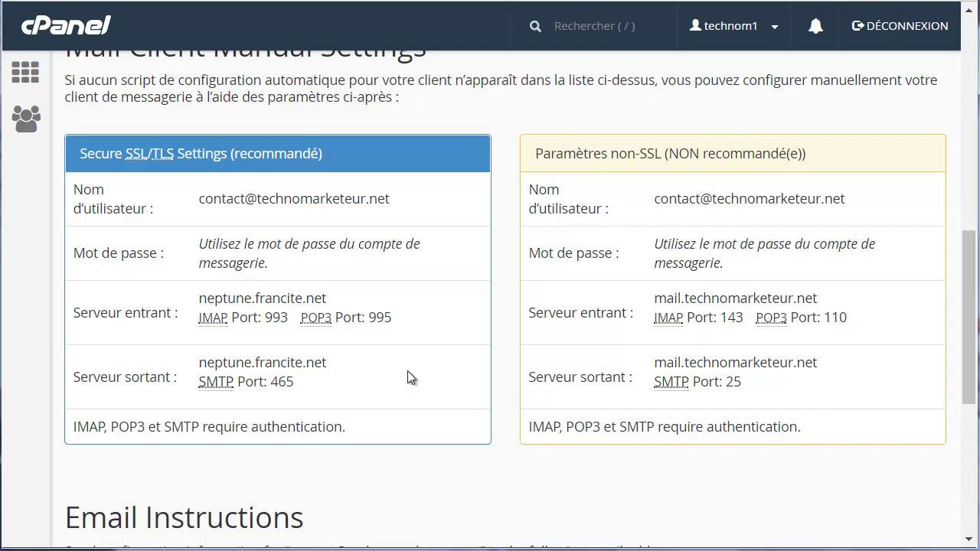
{"action": "scroll", "coordinate": [520, 371], "scroll_direction": "up", "scroll_amount": 7}
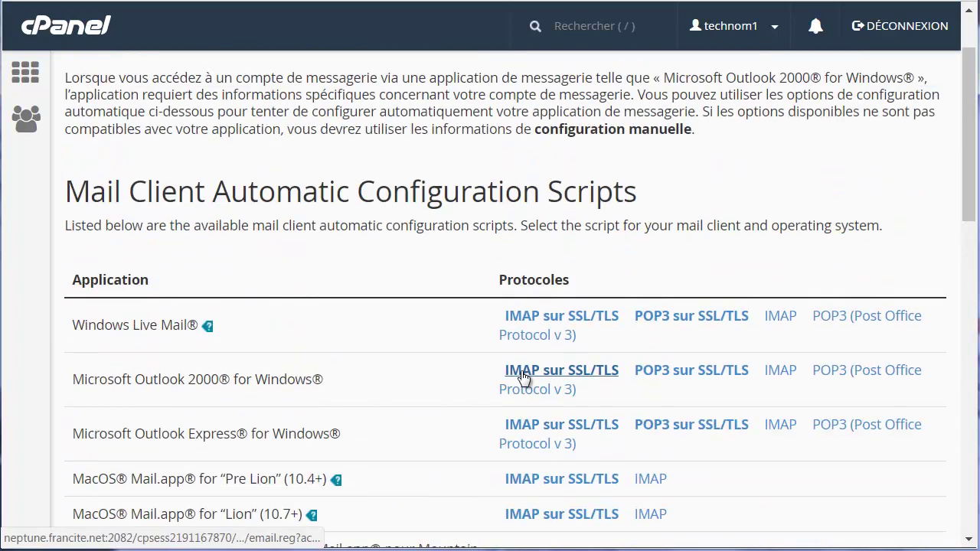
{"action": "key", "text": "alt+Left"}
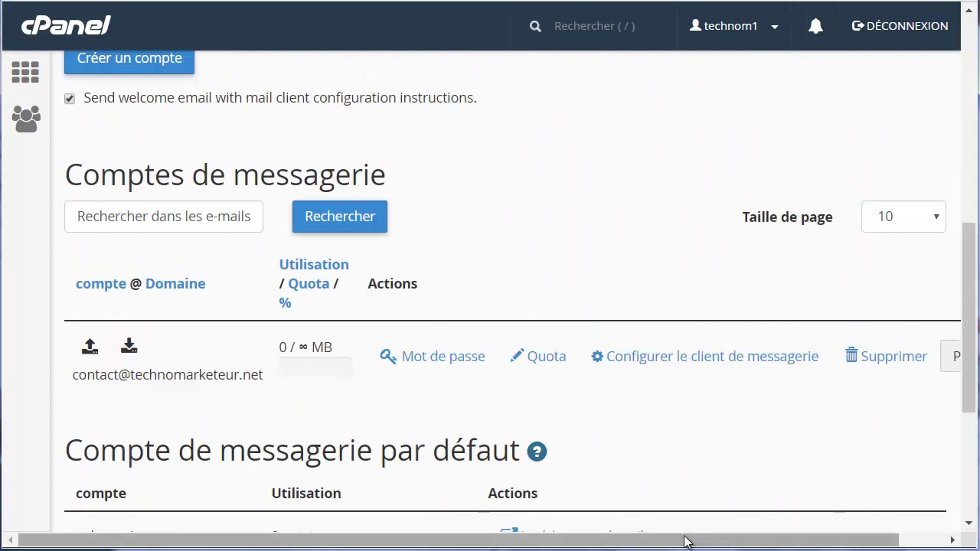
Open the contact mailbox's webmail and log in using Roundcube.
{"action": "left_click_drag", "start_coordinate": [681, 538], "coordinate": [779, 541]}
{"action": "left_click", "coordinate": [935, 359]}
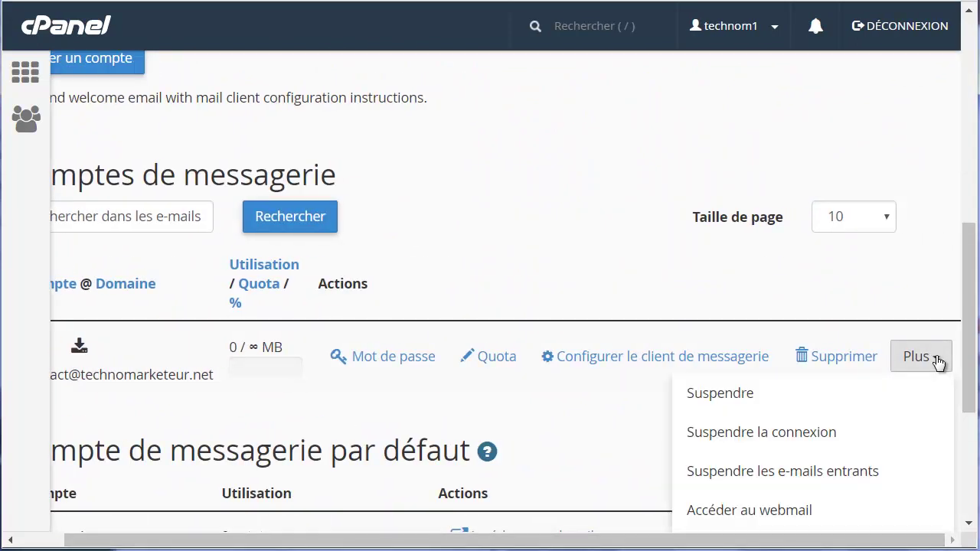
{"action": "left_click", "coordinate": [782, 505]}
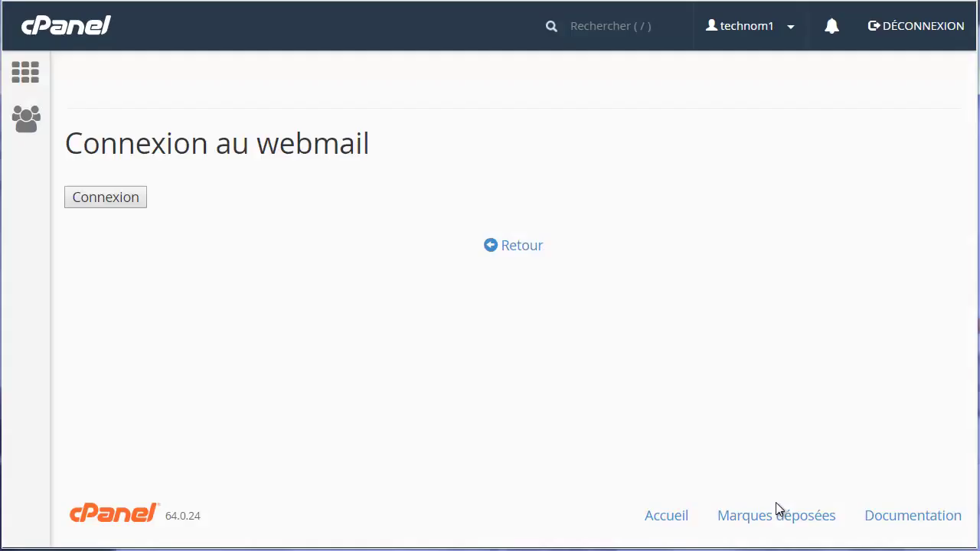
{"action": "left_click", "coordinate": [817, 123]}
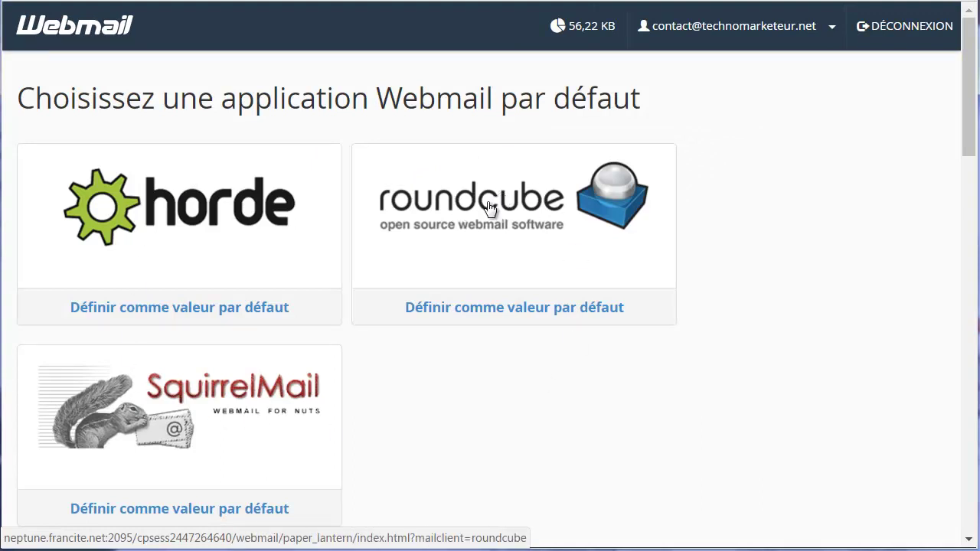
{"action": "left_click", "coordinate": [489, 207]}
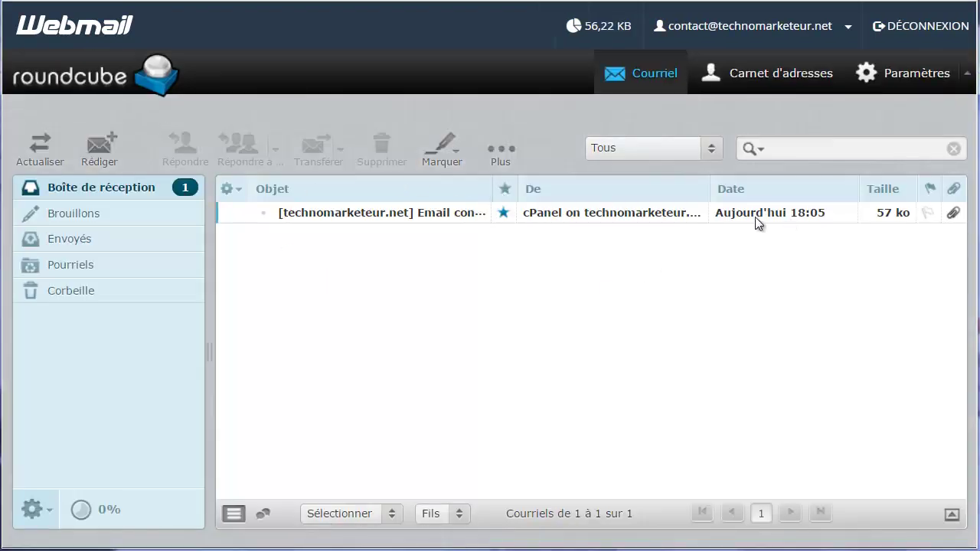
Open the cPanel configuration-settings email and read through its client settings.
{"action": "double_click", "coordinate": [383, 214]}
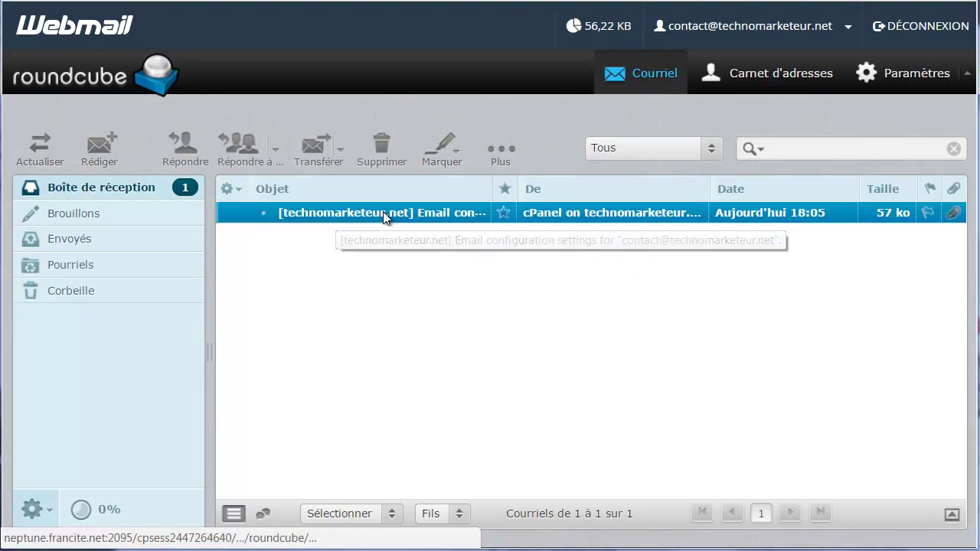
{"action": "scroll", "coordinate": [471, 276], "scroll_direction": "down", "scroll_amount": 3}
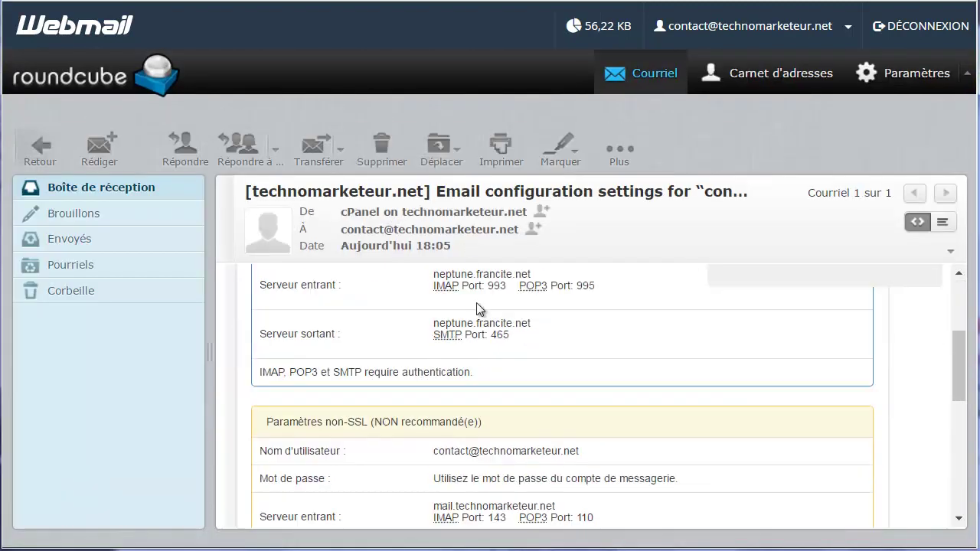
{"action": "scroll", "coordinate": [505, 337], "scroll_direction": "down", "scroll_amount": 5}
{"action": "scroll", "coordinate": [490, 345], "scroll_direction": "up", "scroll_amount": 10}
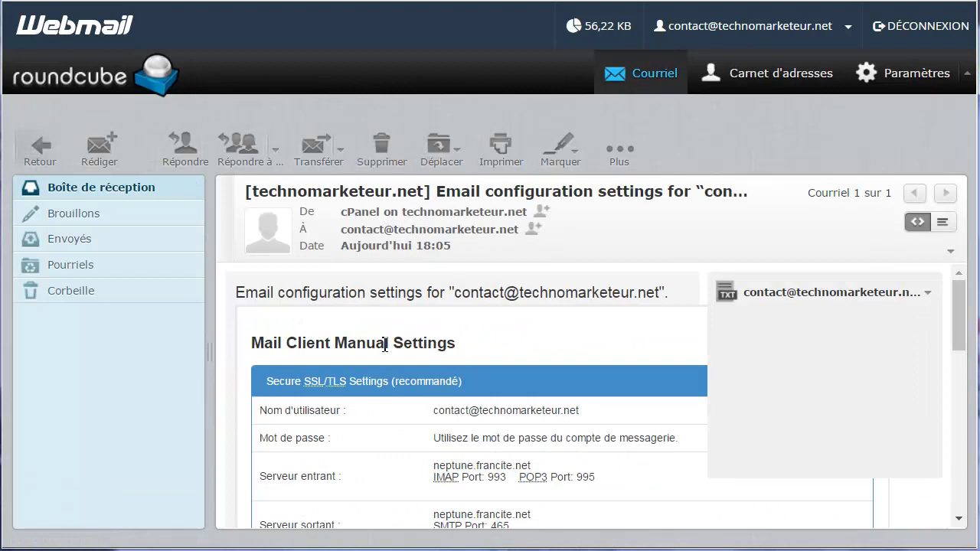
{"action": "scroll", "coordinate": [552, 347], "scroll_direction": "down", "scroll_amount": 5}
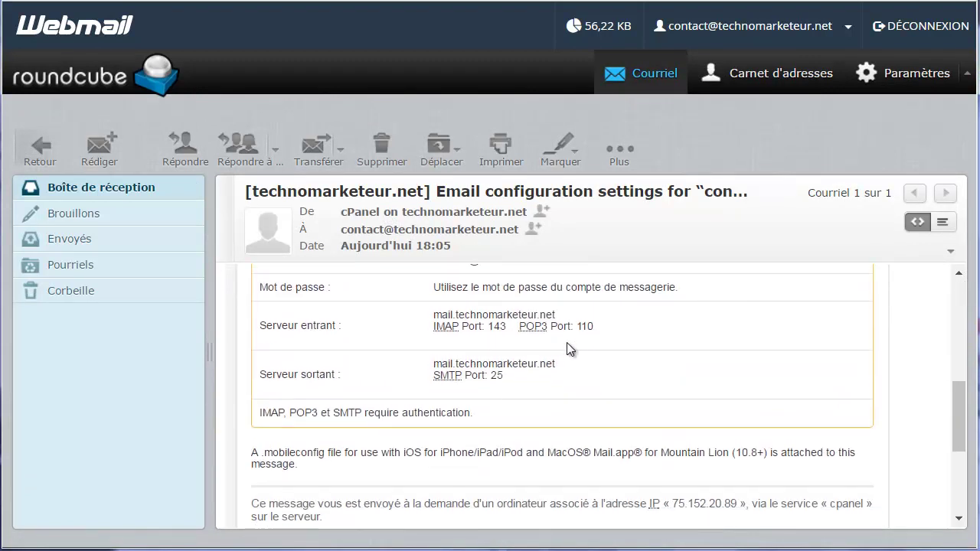
{"action": "scroll", "coordinate": [566, 342], "scroll_direction": "down", "scroll_amount": 4}
{"action": "scroll", "coordinate": [565, 342], "scroll_direction": "up", "scroll_amount": 10}
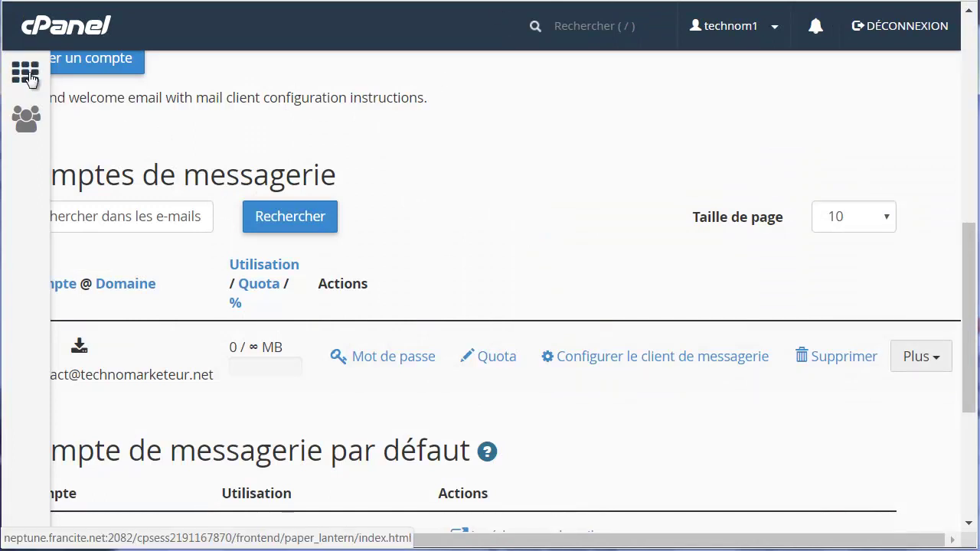
Open the Redirecteurs page managing forwarders for technomarketeur.net.
{"action": "left_click", "coordinate": [29, 79]}
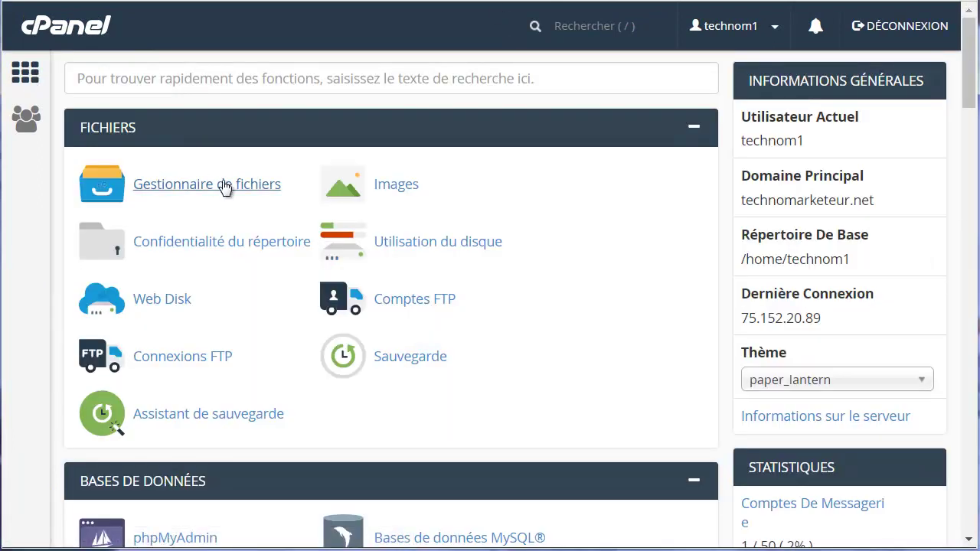
{"action": "scroll", "coordinate": [306, 229], "scroll_direction": "down", "scroll_amount": 10}
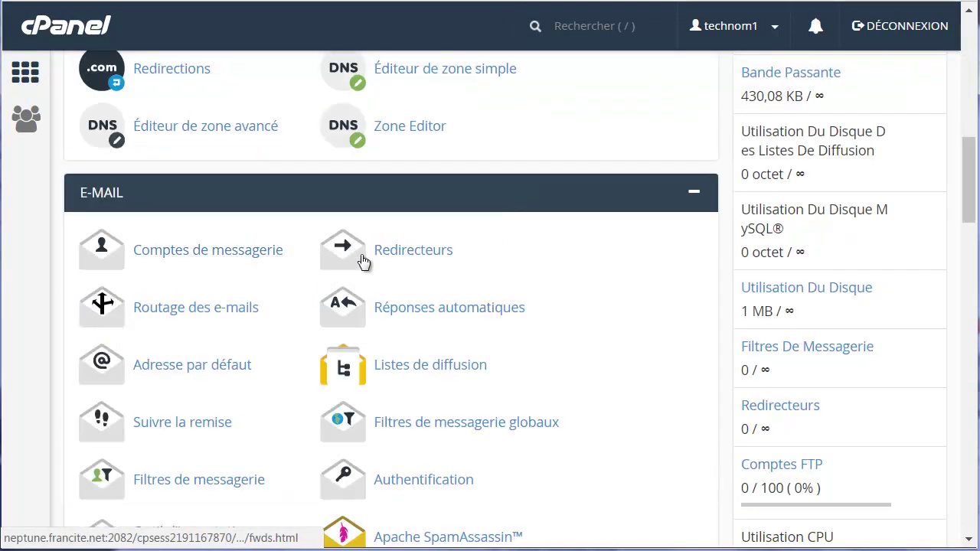
{"action": "left_click", "coordinate": [432, 253]}
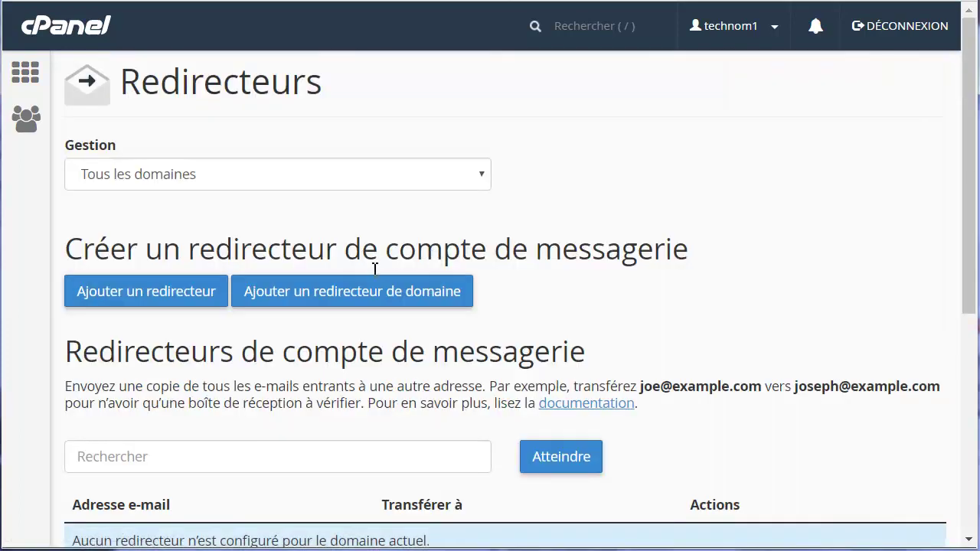
{"action": "scroll", "coordinate": [256, 197], "scroll_direction": "down", "scroll_amount": 1}
{"action": "scroll", "coordinate": [306, 183], "scroll_direction": "up", "scroll_amount": 1}
{"action": "left_click", "coordinate": [359, 174]}
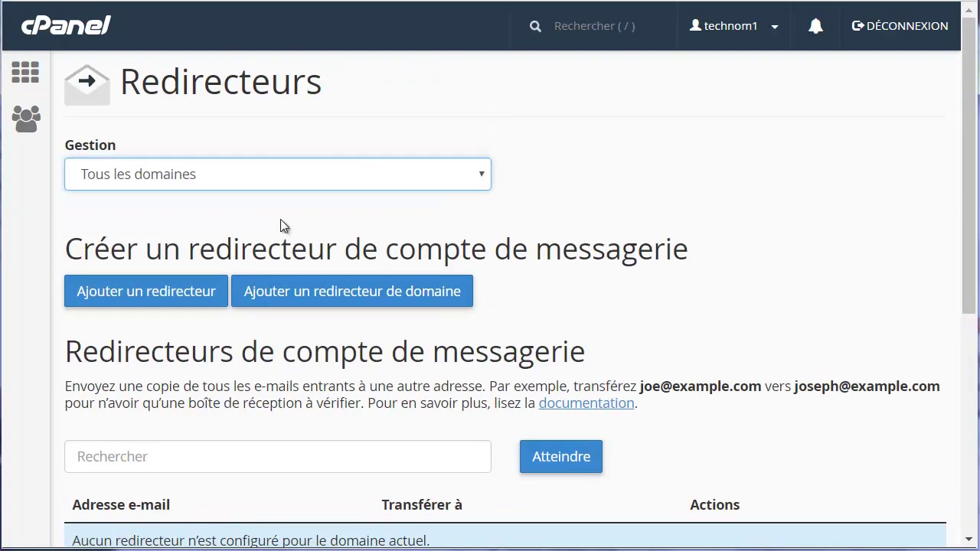
{"action": "left_click", "coordinate": [280, 219]}
{"action": "scroll", "coordinate": [227, 237], "scroll_direction": "down", "scroll_amount": 3}
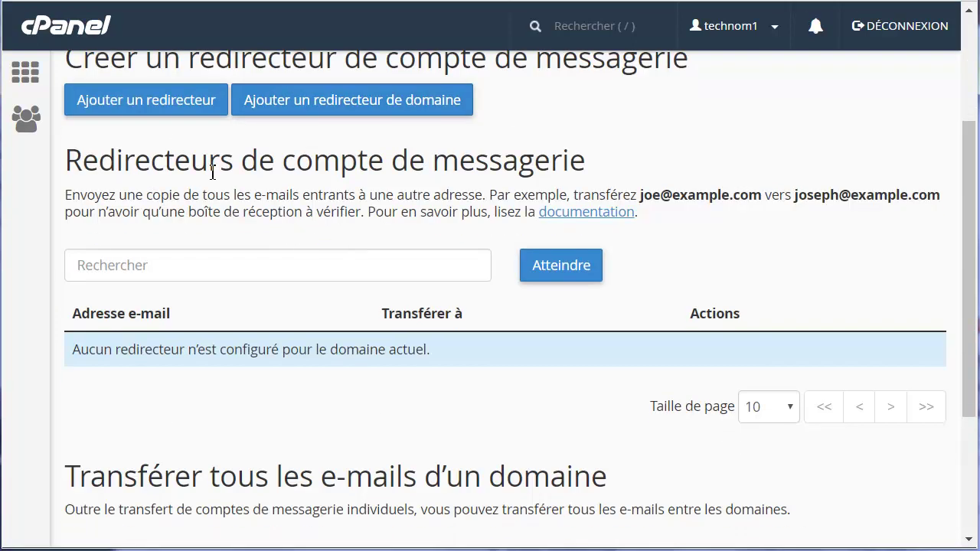
Add a forwarder copying the contact address's mail to an external e-mail address.
{"action": "left_click", "coordinate": [162, 104]}
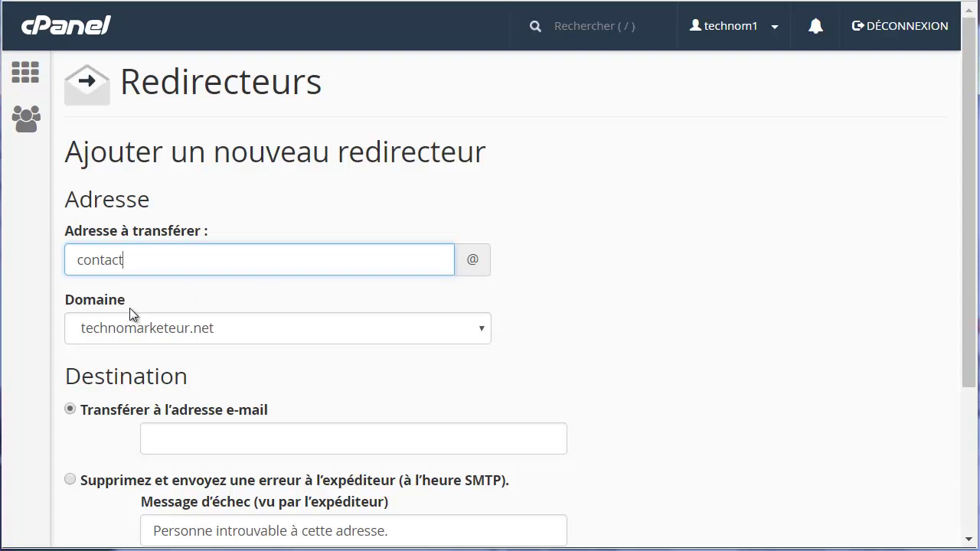
{"action": "scroll", "coordinate": [413, 329], "scroll_direction": "down", "scroll_amount": 3}
{"action": "left_click", "coordinate": [191, 249]}
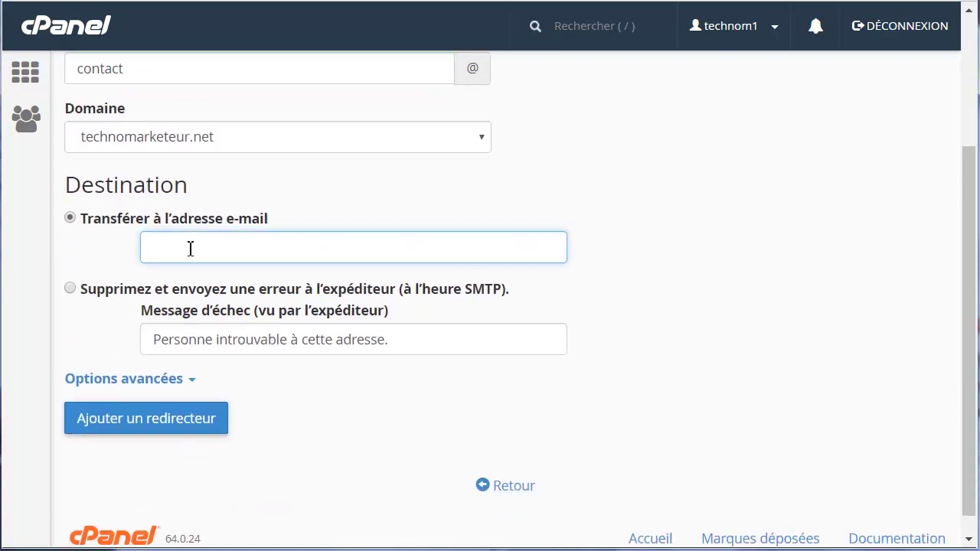
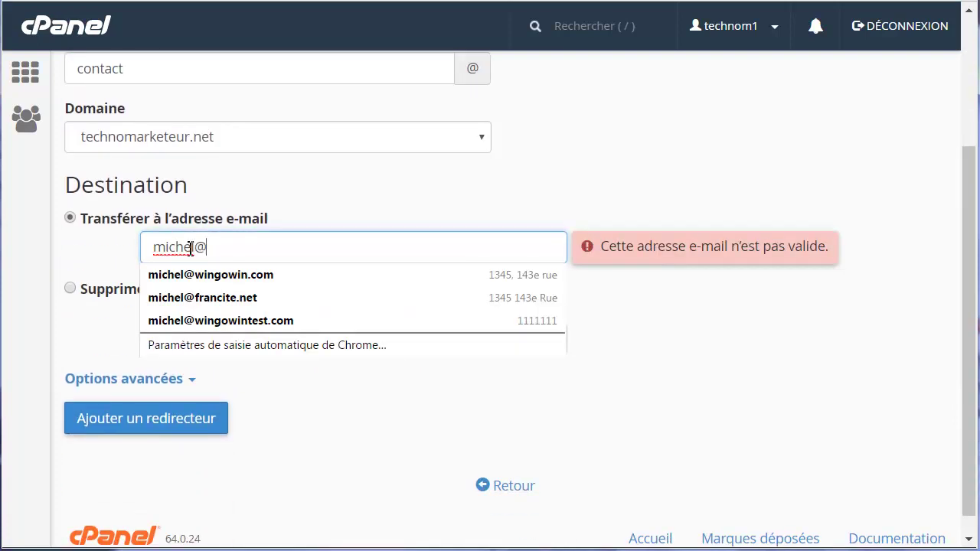
{"action": "left_click", "coordinate": [197, 267]}
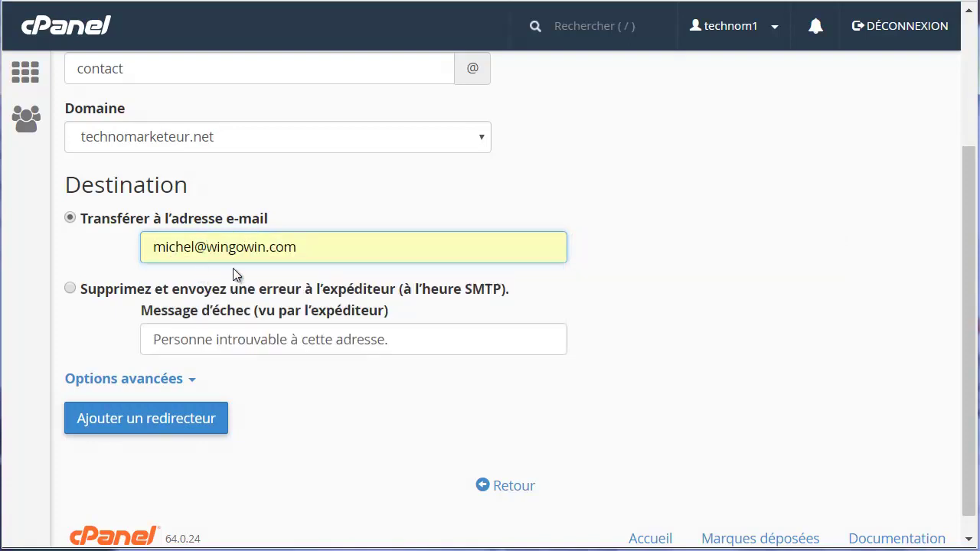
{"action": "left_click", "coordinate": [141, 418]}
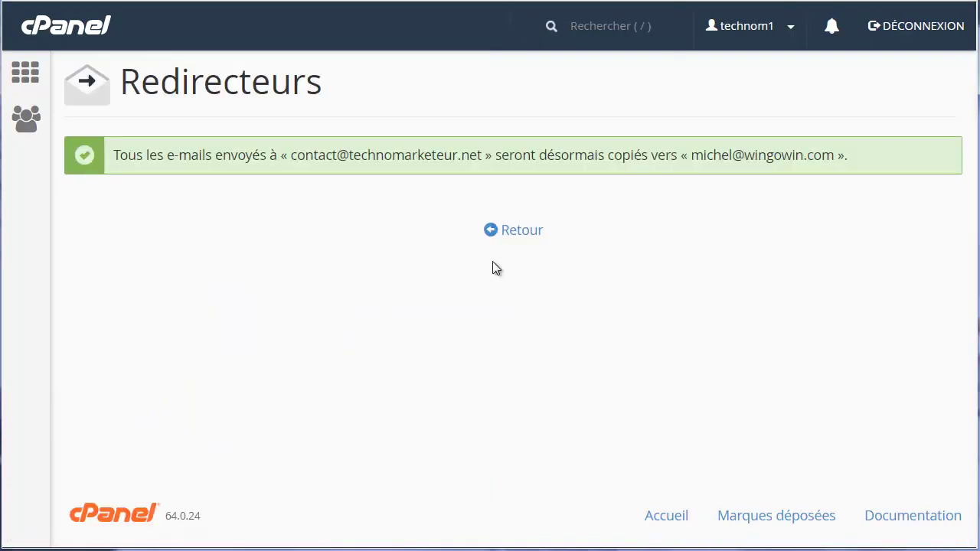
Return to the forwarder list and check the new forwarder's destination address.
{"action": "left_click", "coordinate": [523, 227]}
{"action": "scroll", "coordinate": [524, 333], "scroll_direction": "down", "scroll_amount": 1}
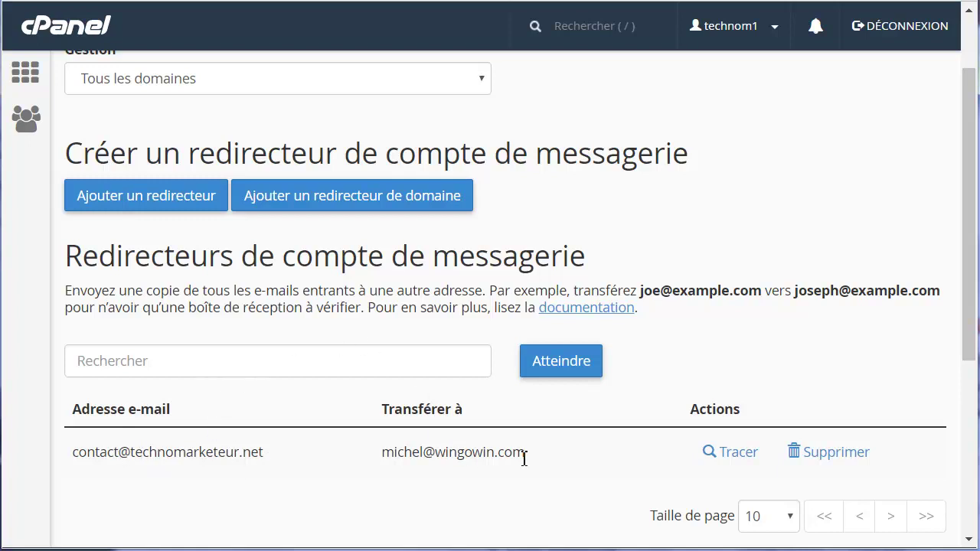
{"action": "left_click_drag", "start_coordinate": [523, 455], "coordinate": [378, 455]}
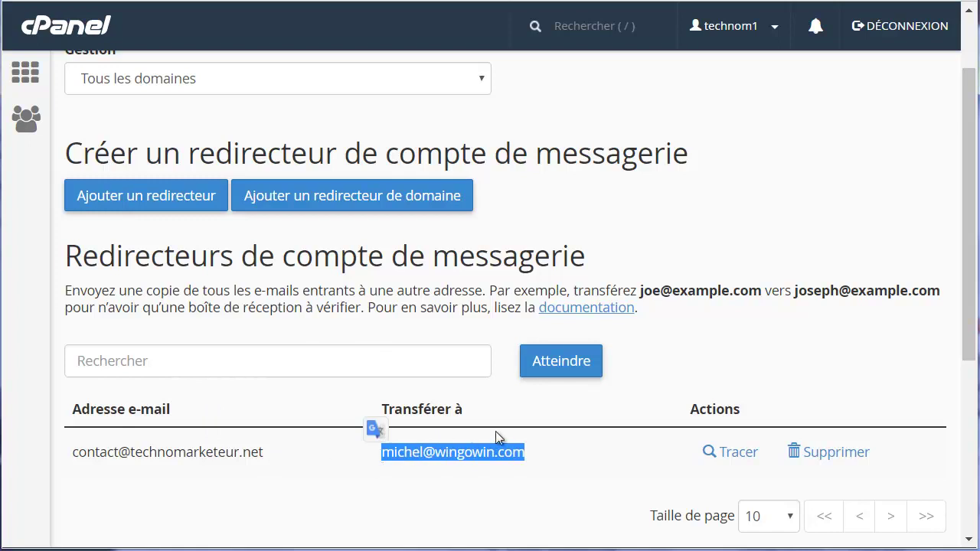
{"action": "scroll", "coordinate": [184, 245], "scroll_direction": "up", "scroll_amount": 2}
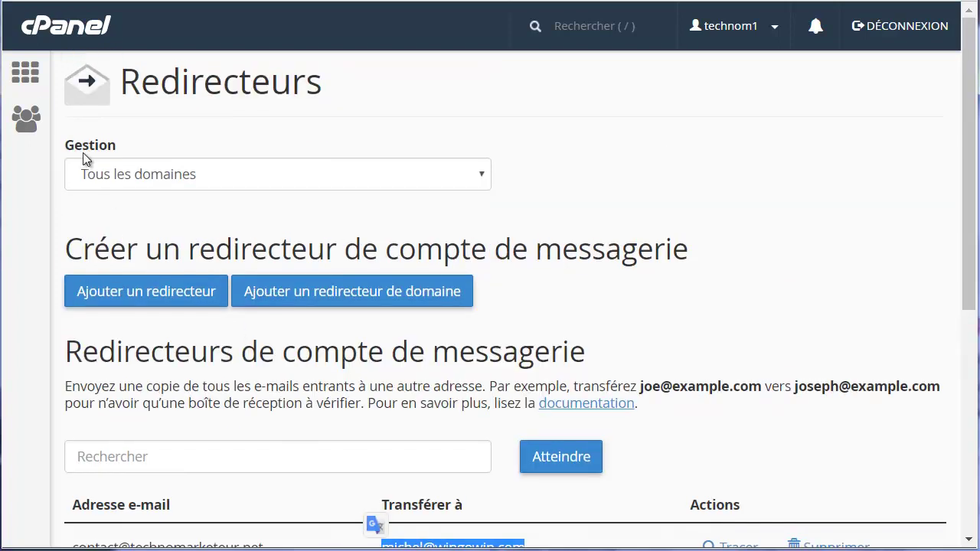
Return to the cPanel home page and scroll down to Softaculous Apps Installer.
{"action": "left_click", "coordinate": [25, 73]}
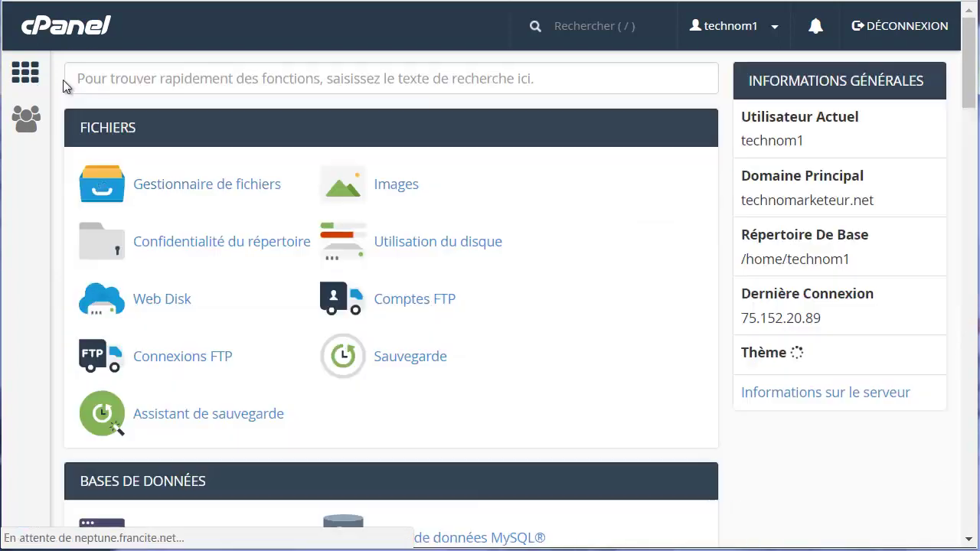
{"action": "scroll", "coordinate": [212, 236], "scroll_direction": "down", "scroll_amount": 6}
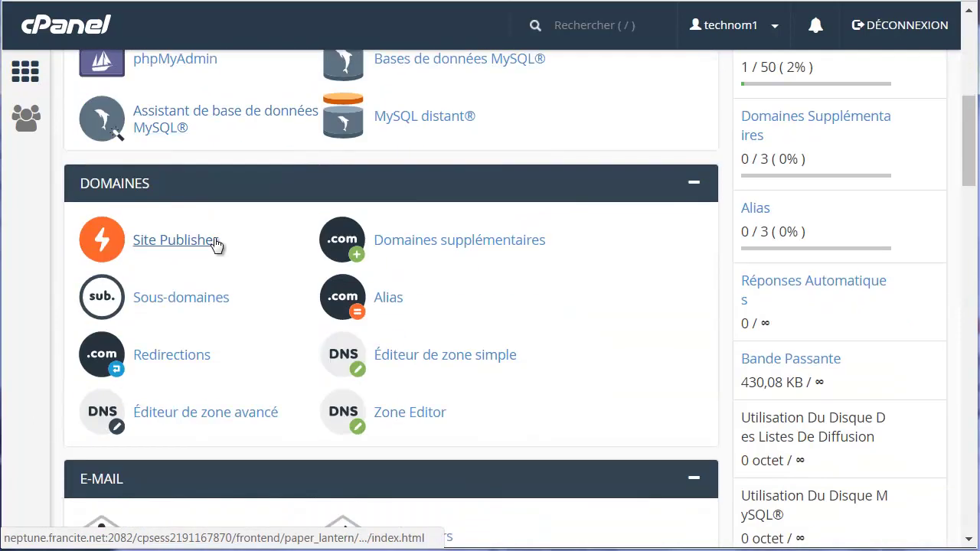
{"action": "scroll", "coordinate": [217, 245], "scroll_direction": "down", "scroll_amount": 10}
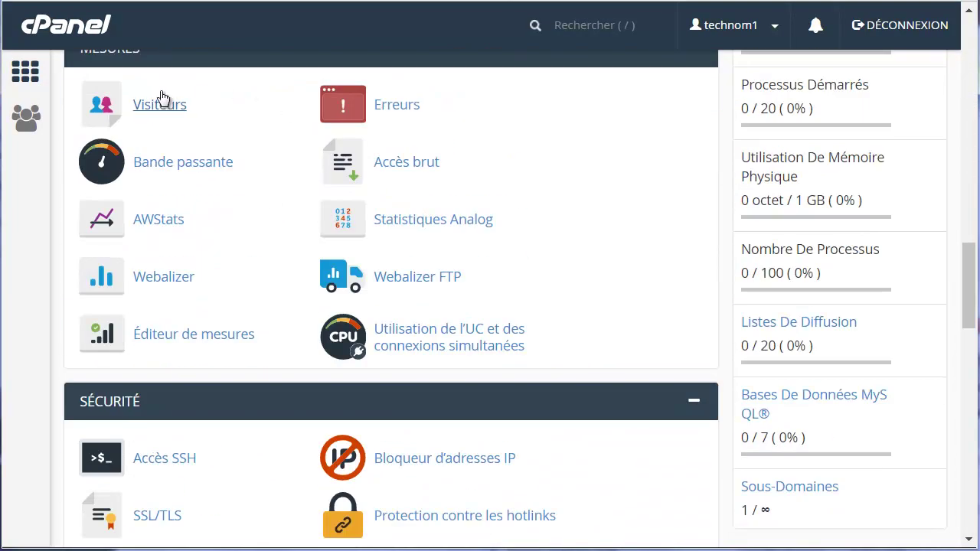
{"action": "scroll", "coordinate": [174, 170], "scroll_direction": "up", "scroll_amount": 1}
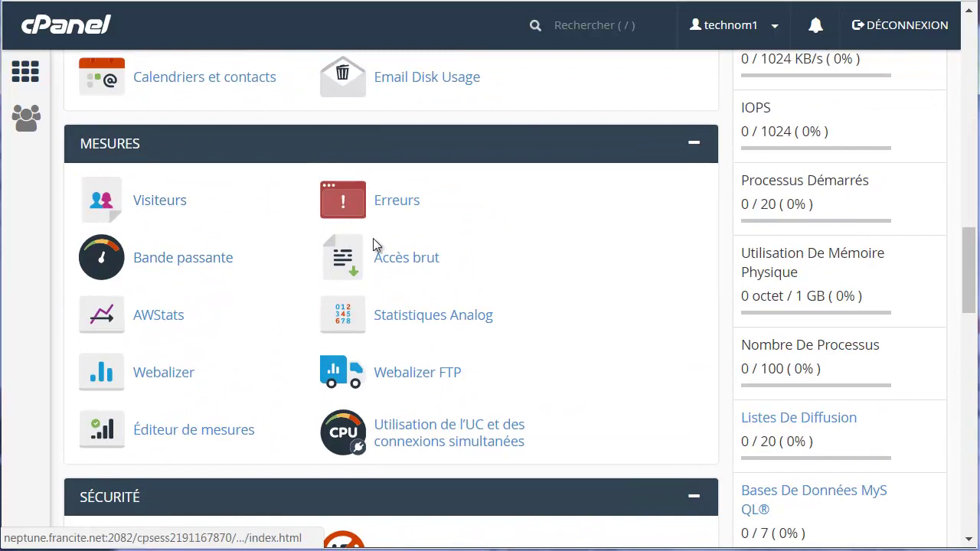
{"action": "scroll", "coordinate": [306, 287], "scroll_direction": "down", "scroll_amount": 2}
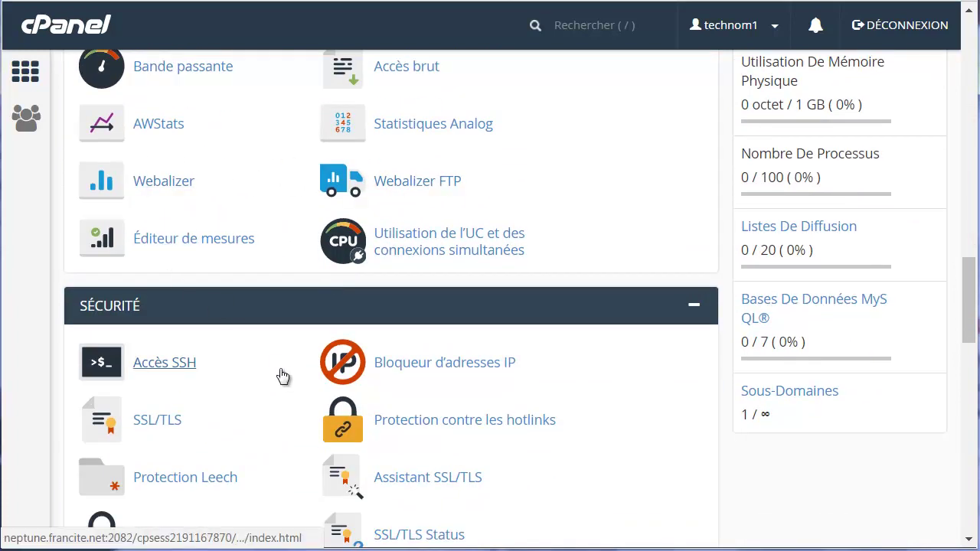
{"action": "scroll", "coordinate": [289, 375], "scroll_direction": "down", "scroll_amount": 2}
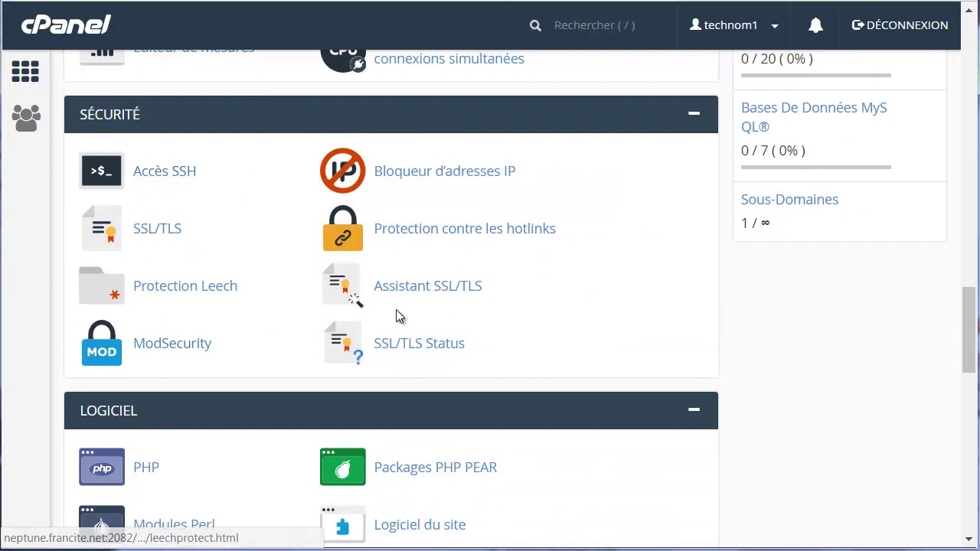
{"action": "scroll", "coordinate": [260, 306], "scroll_direction": "down", "scroll_amount": 2}
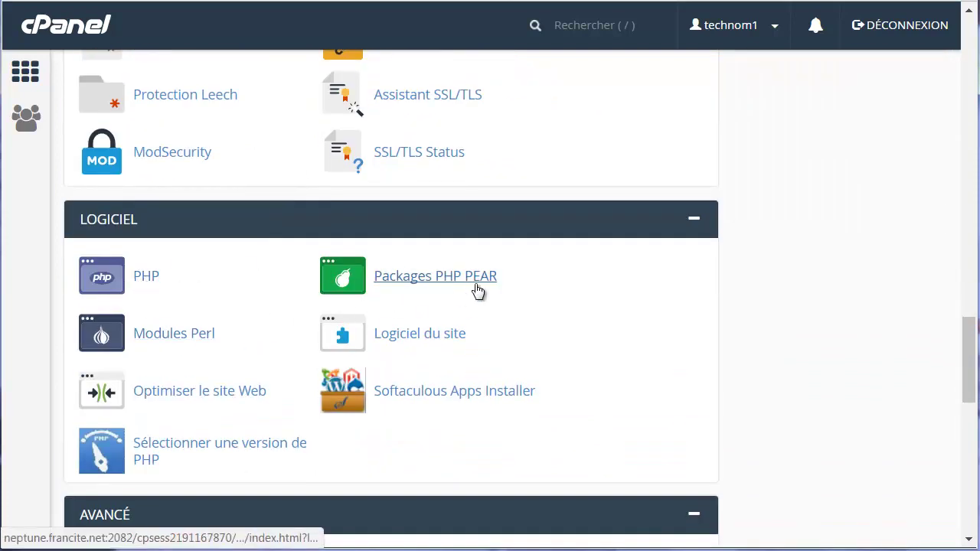
{"action": "scroll", "coordinate": [278, 328], "scroll_direction": "down", "scroll_amount": 2}
{"action": "scroll", "coordinate": [344, 290], "scroll_direction": "down", "scroll_amount": 2}
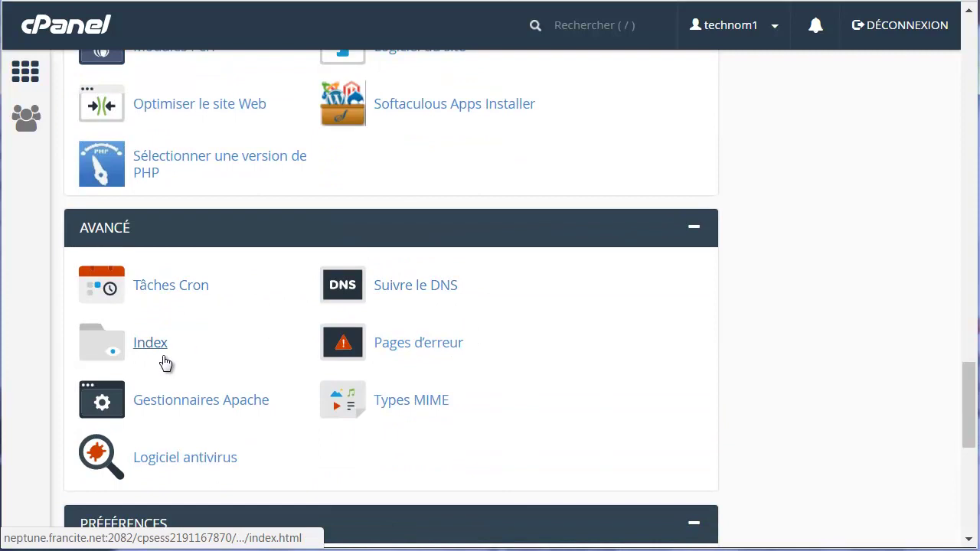
{"action": "scroll", "coordinate": [221, 365], "scroll_direction": "down", "scroll_amount": 1}
{"action": "scroll", "coordinate": [398, 310], "scroll_direction": "down", "scroll_amount": 2}
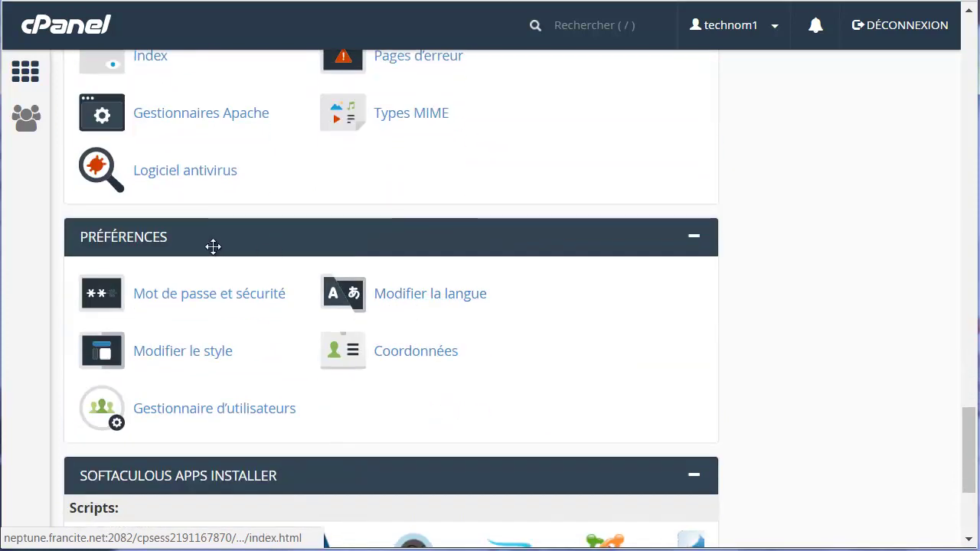
{"action": "scroll", "coordinate": [268, 352], "scroll_direction": "down", "scroll_amount": 1}
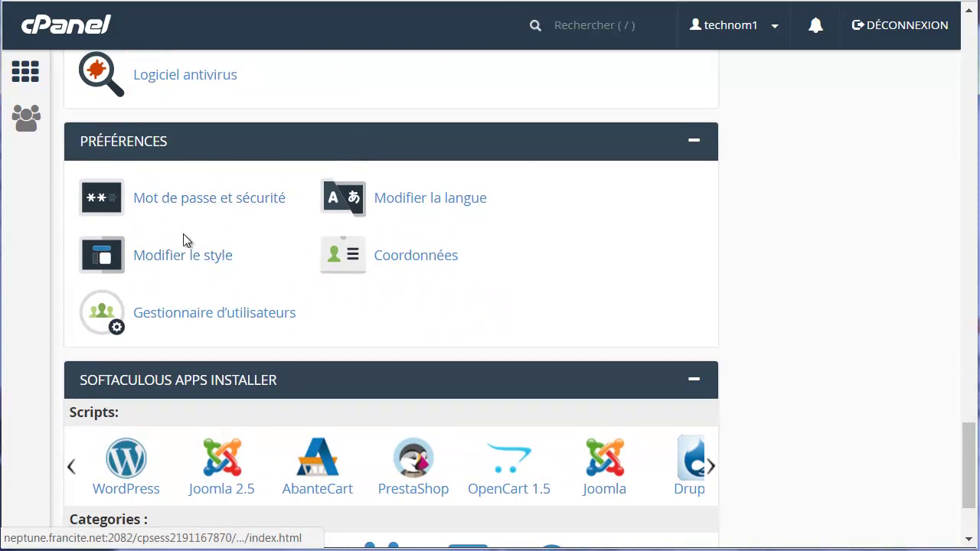
{"action": "scroll", "coordinate": [298, 307], "scroll_direction": "down", "scroll_amount": 2}
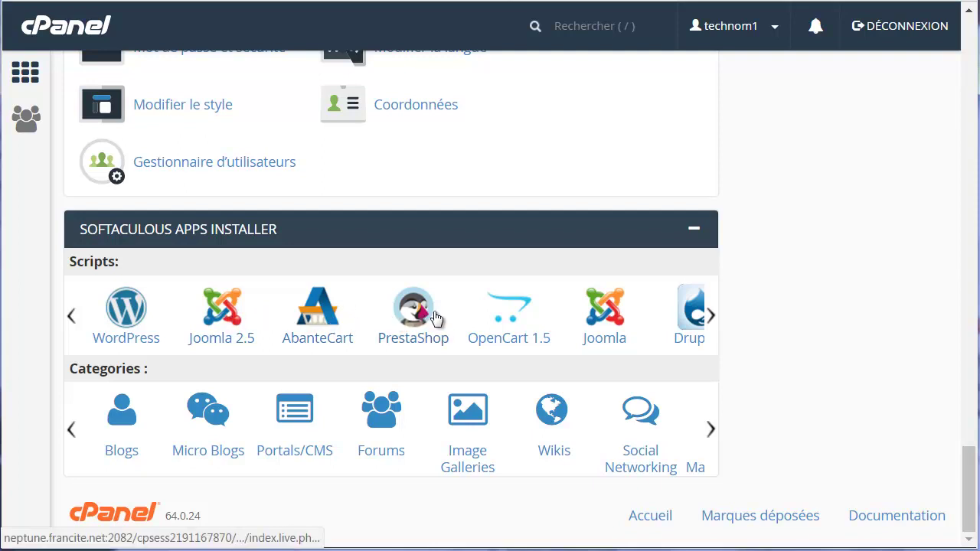
Browse the Softaculous Scripts carousel and bring WordPress back into view.
{"action": "mouse_move", "coordinate": [719, 327]}
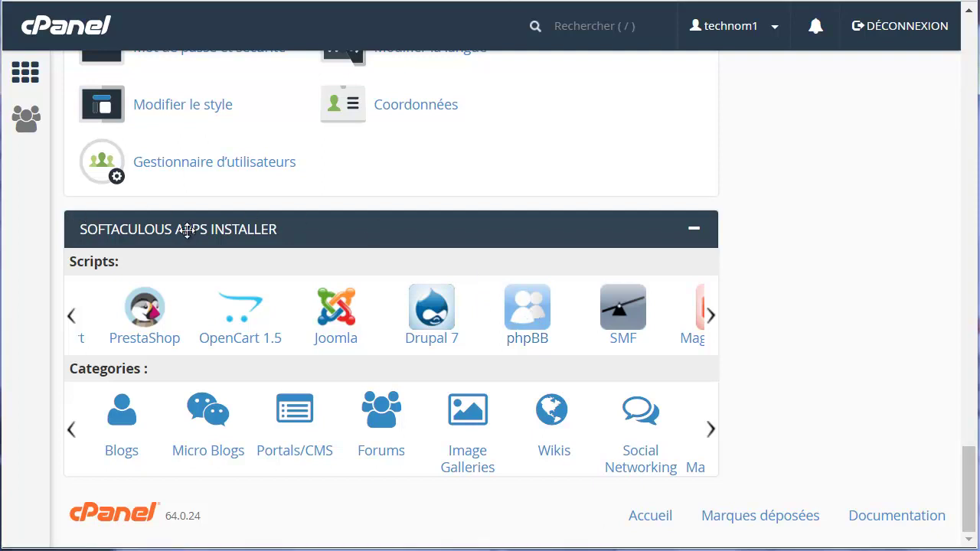
{"action": "left_click", "coordinate": [710, 316]}
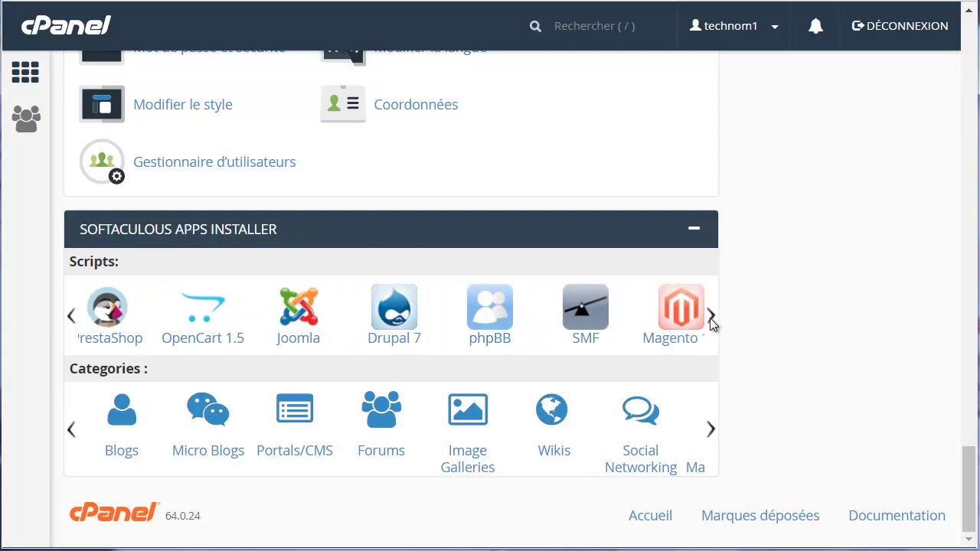
{"action": "left_click", "coordinate": [71, 316]}
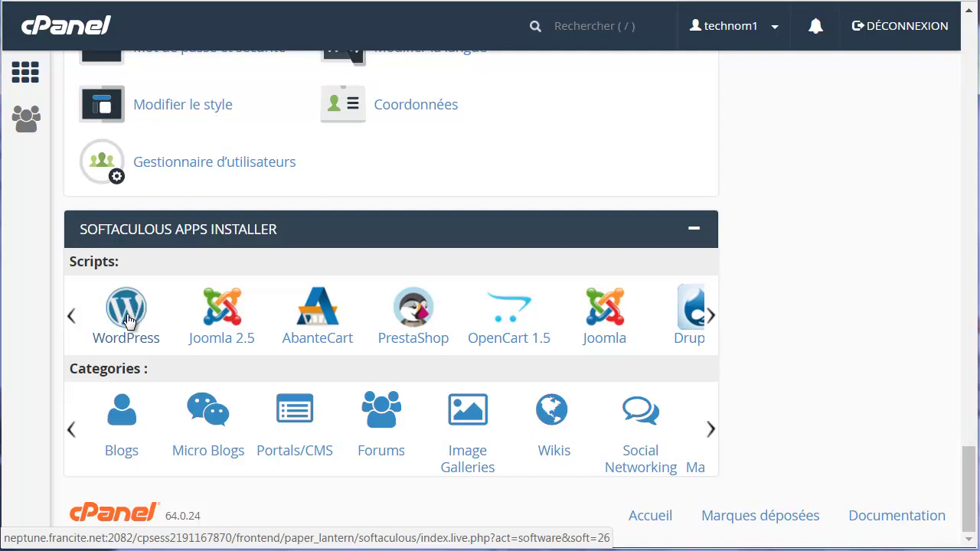
Start a new WordPress install, clearing the default wp folder so it installs at the domain root.
{"action": "left_click", "coordinate": [127, 314]}
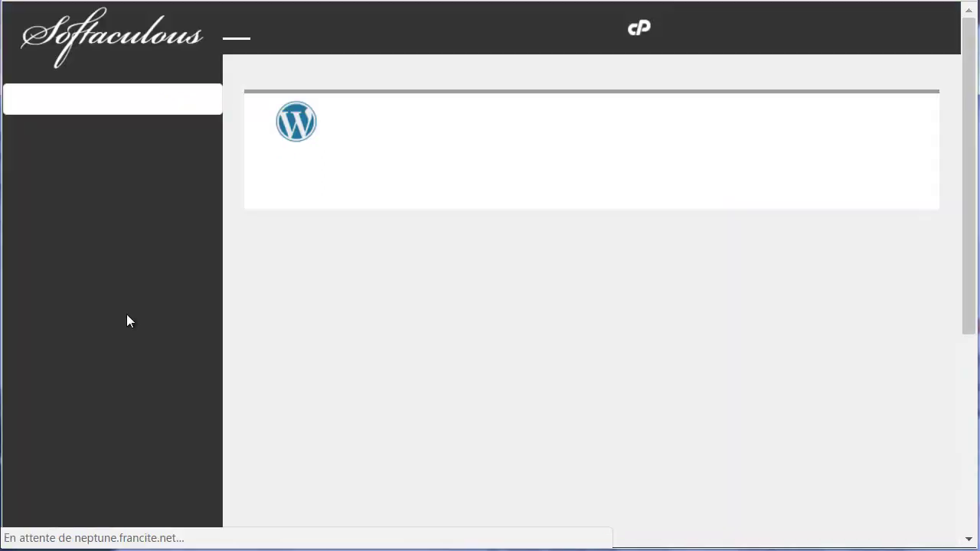
{"action": "scroll", "coordinate": [658, 283], "scroll_direction": "down", "scroll_amount": 5}
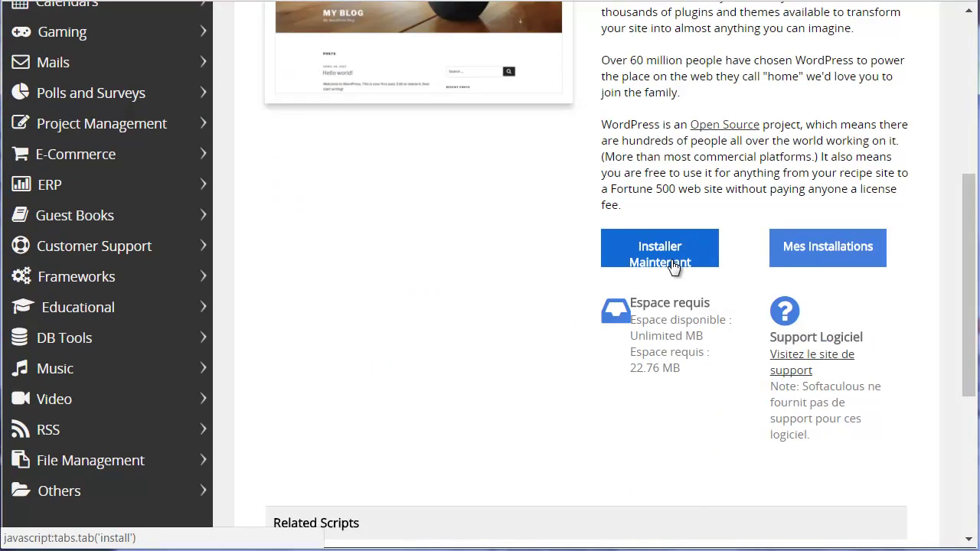
{"action": "left_click", "coordinate": [670, 260]}
{"action": "left_click_drag", "start_coordinate": [603, 295], "coordinate": [531, 300]}
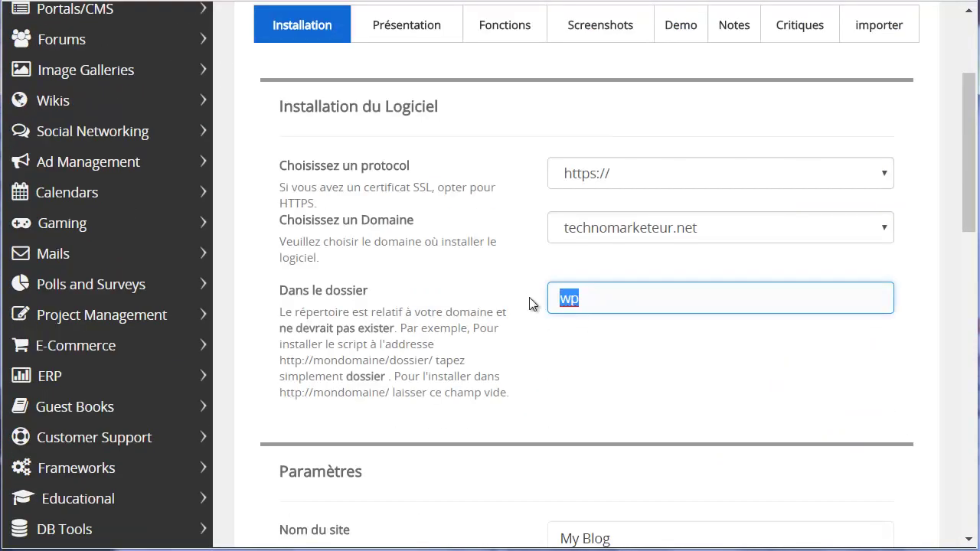
{"action": "key", "text": "BackSpace"}
Name the site 'Mon Blog' with the description 'Mon wordpress technomarketeur.net'.
{"action": "scroll", "coordinate": [440, 356], "scroll_direction": "down", "scroll_amount": 1}
{"action": "scroll", "coordinate": [438, 355], "scroll_direction": "down", "scroll_amount": 2}
{"action": "key", "text": "Tab"}
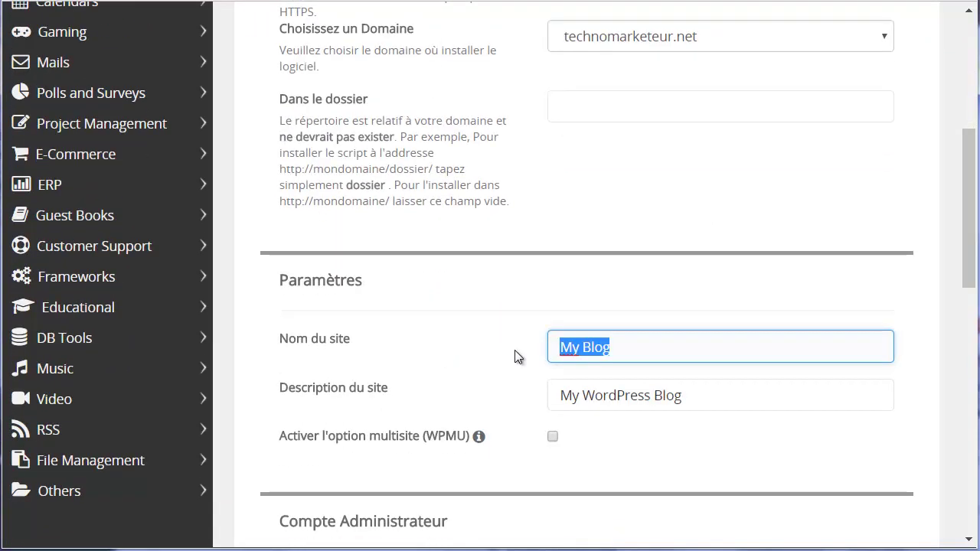
{"action": "type", "text": "Mon"}
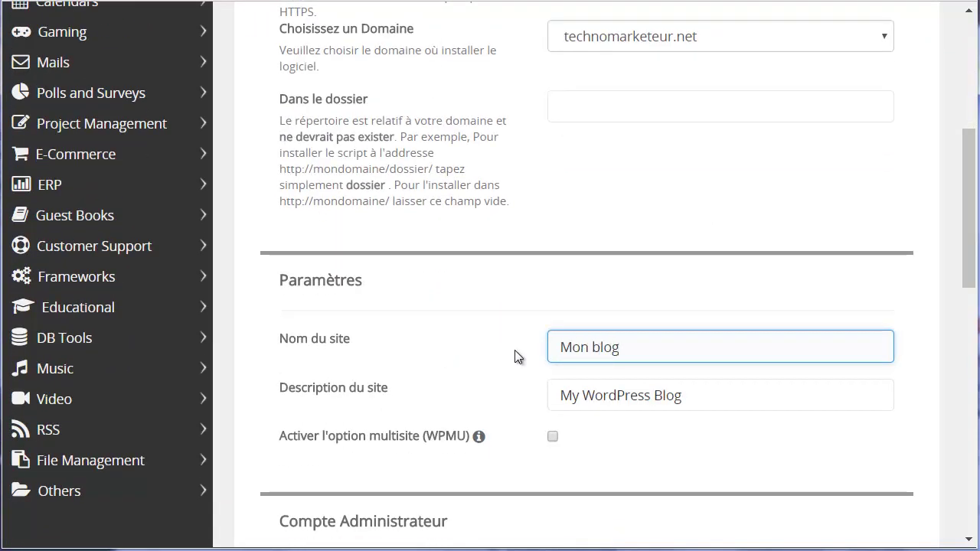
{"action": "key", "text": "Tab"}
{"action": "type", "text": "Mon wordpress technomarketeur.net"}
Fill in the administrator username, password and contact e-mail address.
{"action": "scroll", "coordinate": [648, 378], "scroll_direction": "down", "scroll_amount": 4}
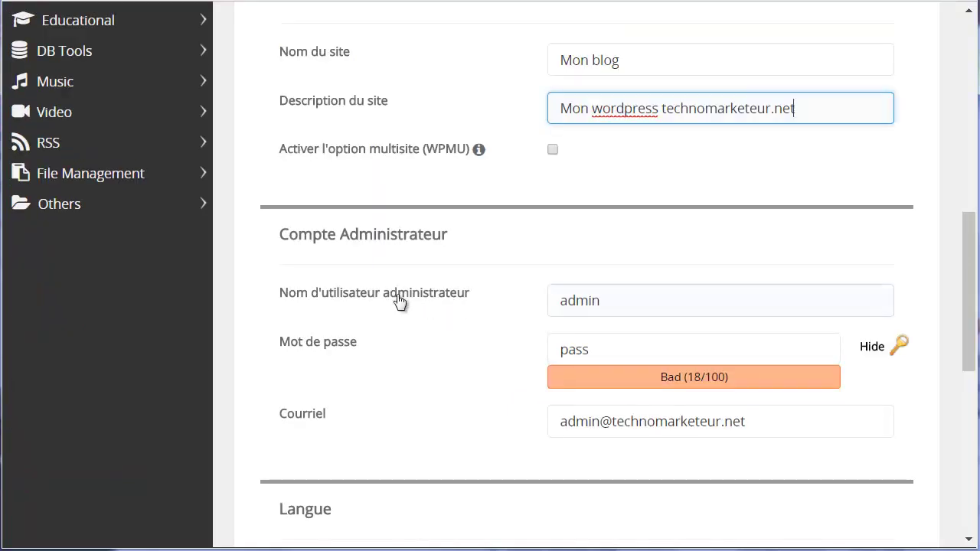
{"action": "left_click", "coordinate": [614, 304]}
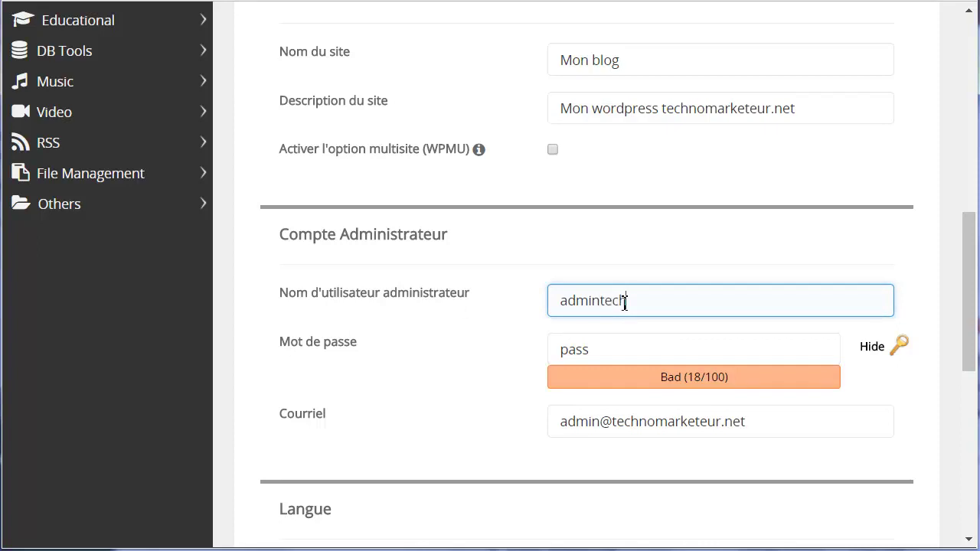
{"action": "type", "text": "technomarketeur"}
{"action": "left_click", "coordinate": [630, 354]}
{"action": "left_click_drag", "start_coordinate": [630, 354], "coordinate": [548, 352]}
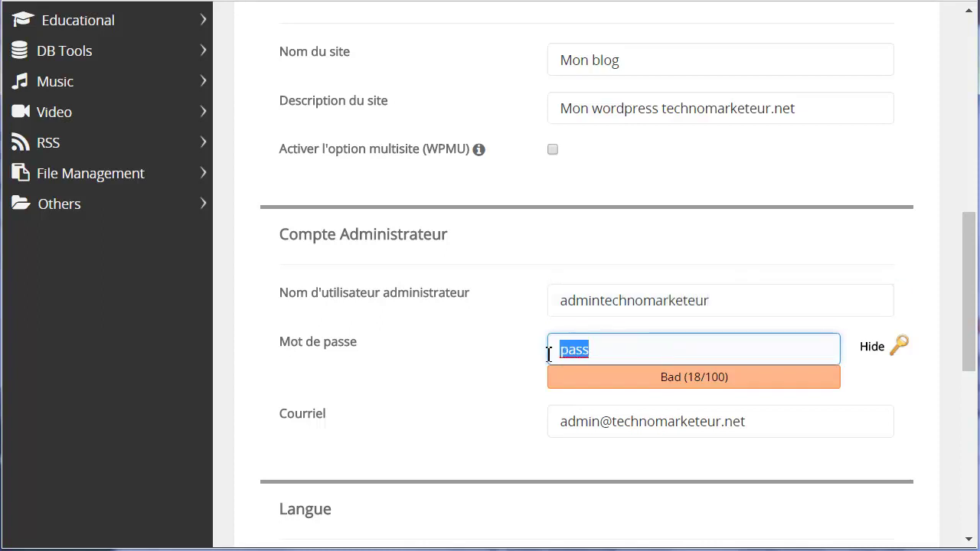
{"action": "left_click", "coordinate": [870, 347]}
{"action": "scroll", "coordinate": [470, 363], "scroll_direction": "down", "scroll_amount": 1}
{"action": "left_click_drag", "start_coordinate": [745, 327], "coordinate": [412, 337]}
{"action": "left_click", "coordinate": [584, 329]}
{"action": "left_click_drag", "start_coordinate": [599, 327], "coordinate": [550, 327]}
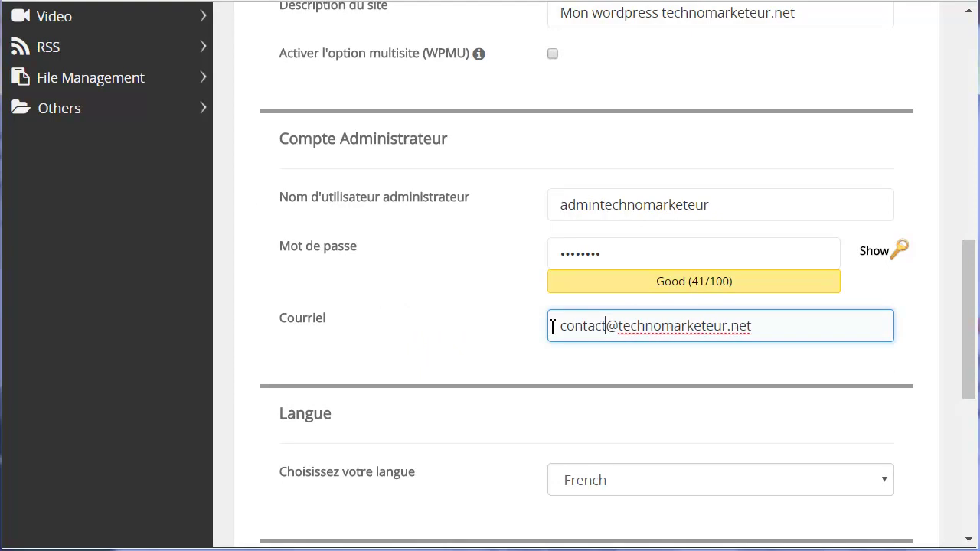
Choose the recipient address for the installation details and launch the WordPress installation.
{"action": "scroll", "coordinate": [502, 451], "scroll_direction": "down", "scroll_amount": 1}
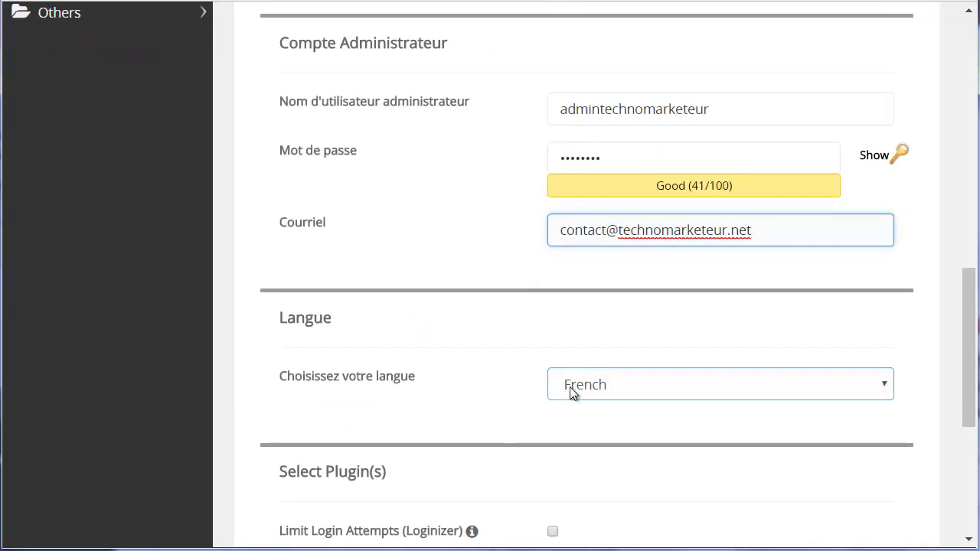
{"action": "scroll", "coordinate": [546, 370], "scroll_direction": "down", "scroll_amount": 2}
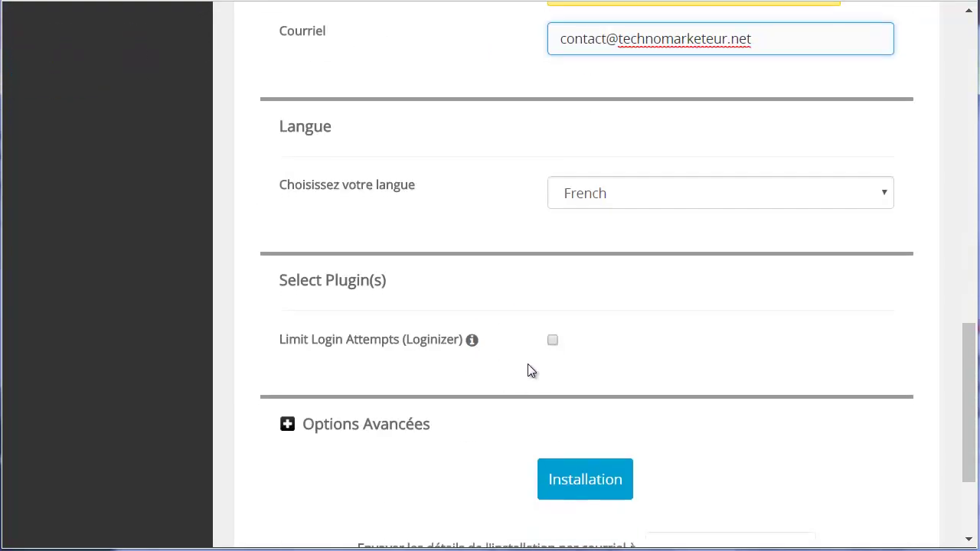
{"action": "scroll", "coordinate": [377, 332], "scroll_direction": "down", "scroll_amount": 1}
{"action": "left_click", "coordinate": [693, 453]}
{"action": "type", "text": "michel"}
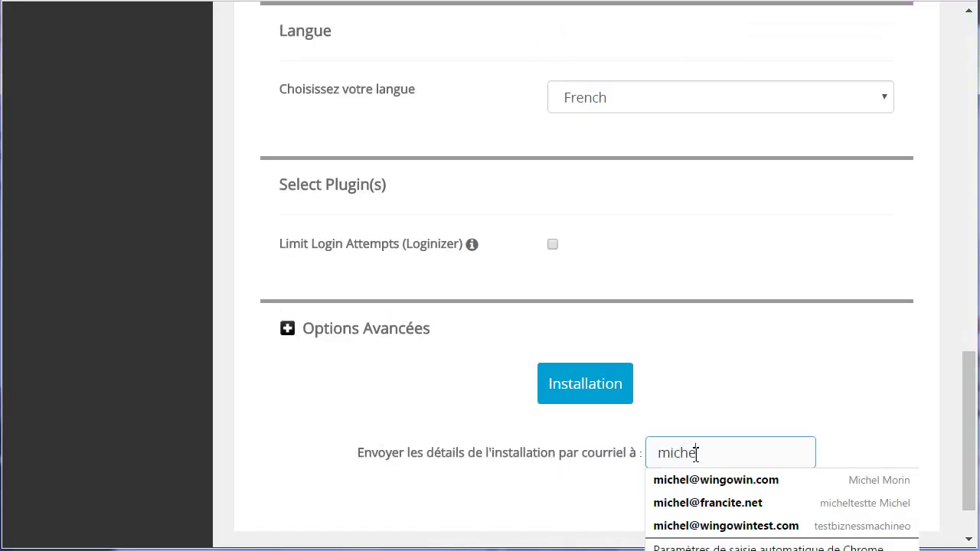
{"action": "key", "text": "Down"}
{"action": "key", "text": "Return"}
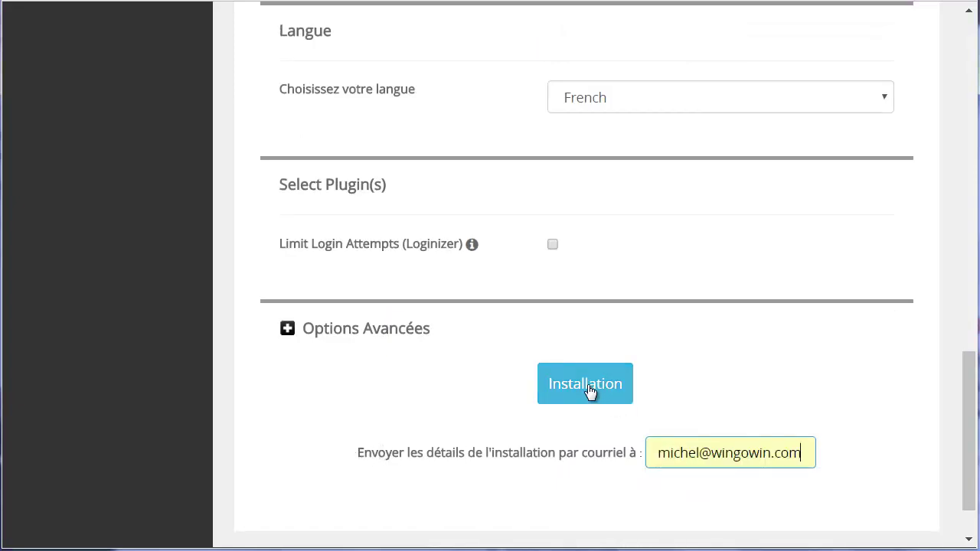
{"action": "left_click", "coordinate": [585, 385]}
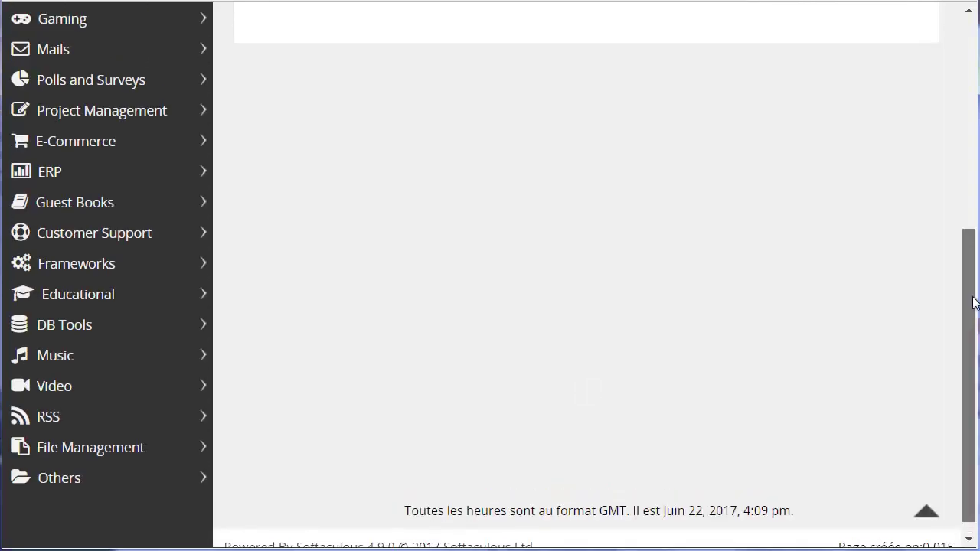
Open technomarketeur.net in a new tab and scroll through MON BLOG's Hello world! front page.
{"action": "left_click_drag", "start_coordinate": [969, 302], "coordinate": [956, 96]}
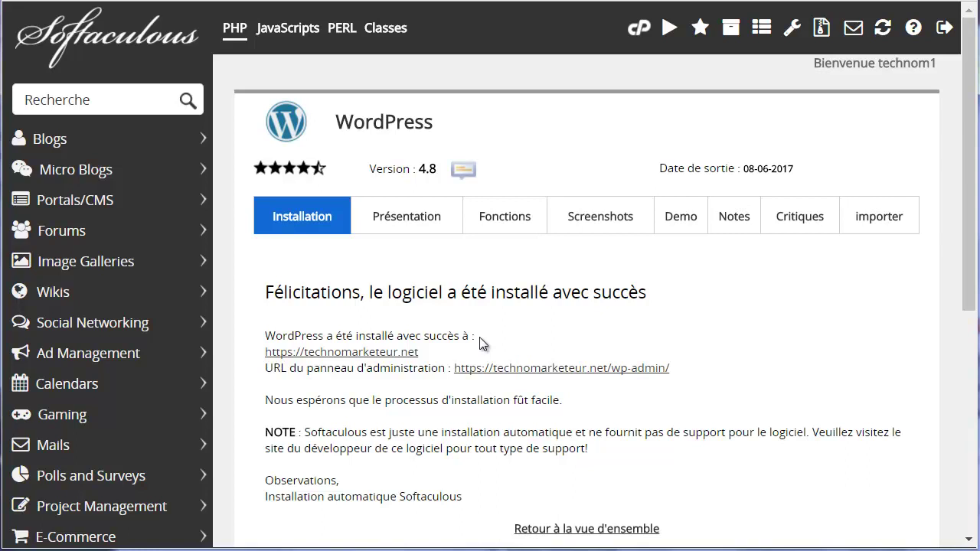
{"action": "right_click", "coordinate": [368, 359]}
{"action": "left_click", "coordinate": [344, 366]}
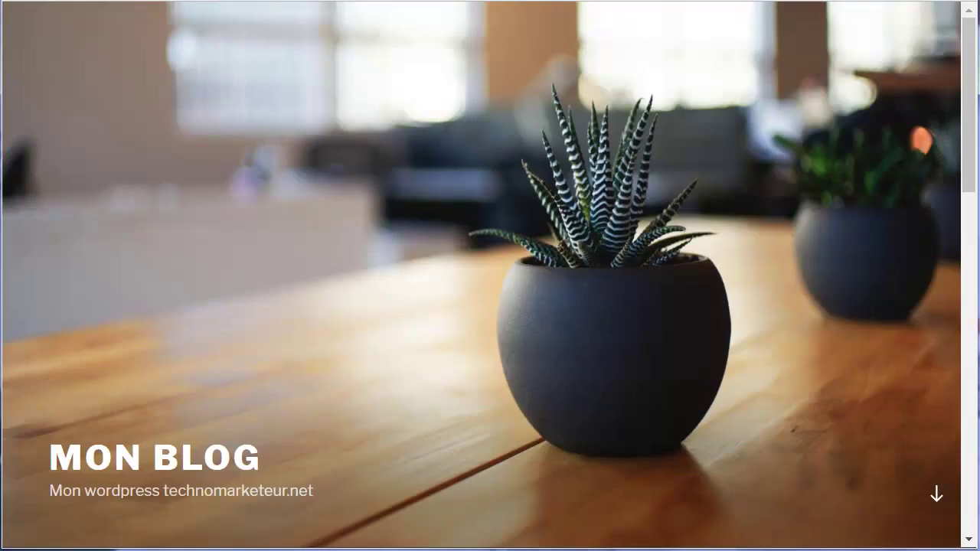
{"action": "scroll", "coordinate": [414, 74], "scroll_direction": "down", "scroll_amount": 10}
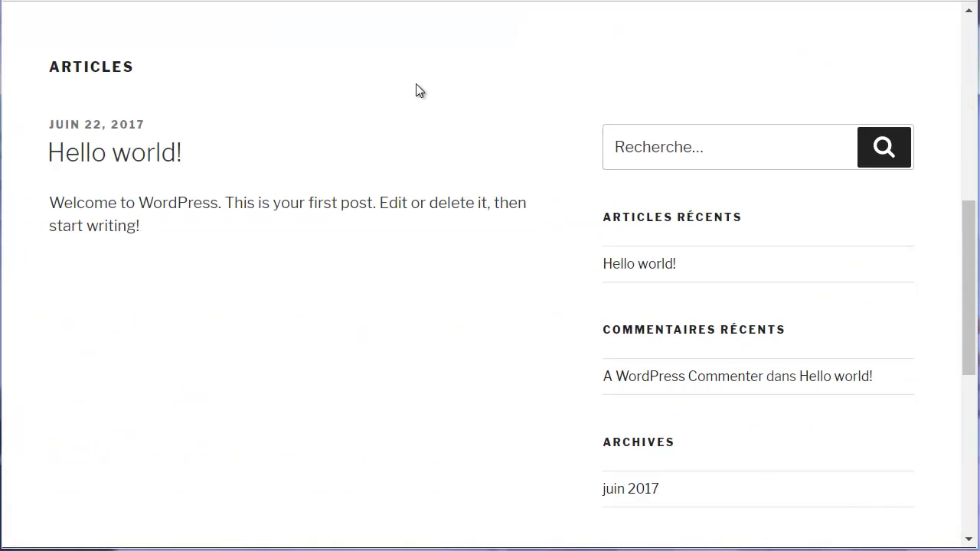
{"action": "scroll", "coordinate": [415, 85], "scroll_direction": "down", "scroll_amount": 4}
{"action": "scroll", "coordinate": [416, 85], "scroll_direction": "up", "scroll_amount": 12}
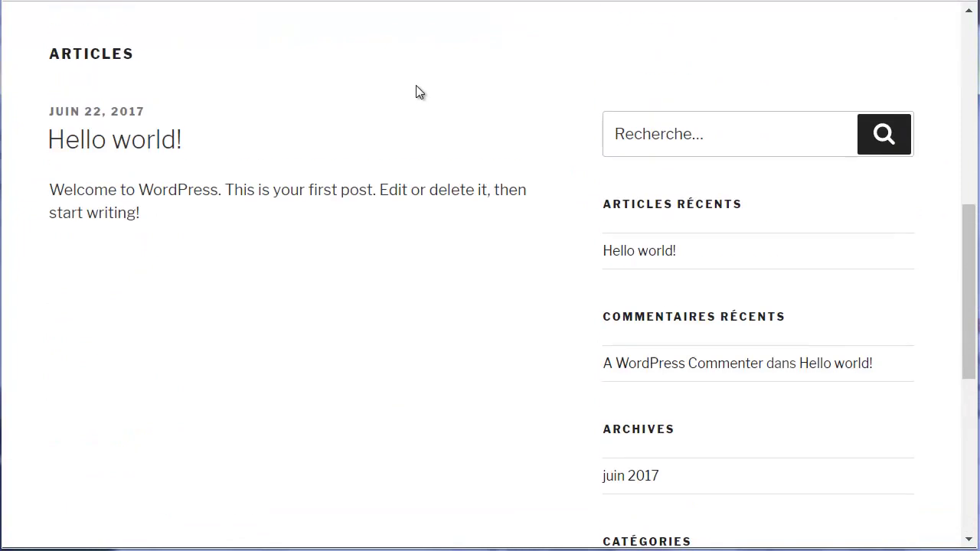
{"action": "scroll", "coordinate": [416, 85], "scroll_direction": "up", "scroll_amount": 2}
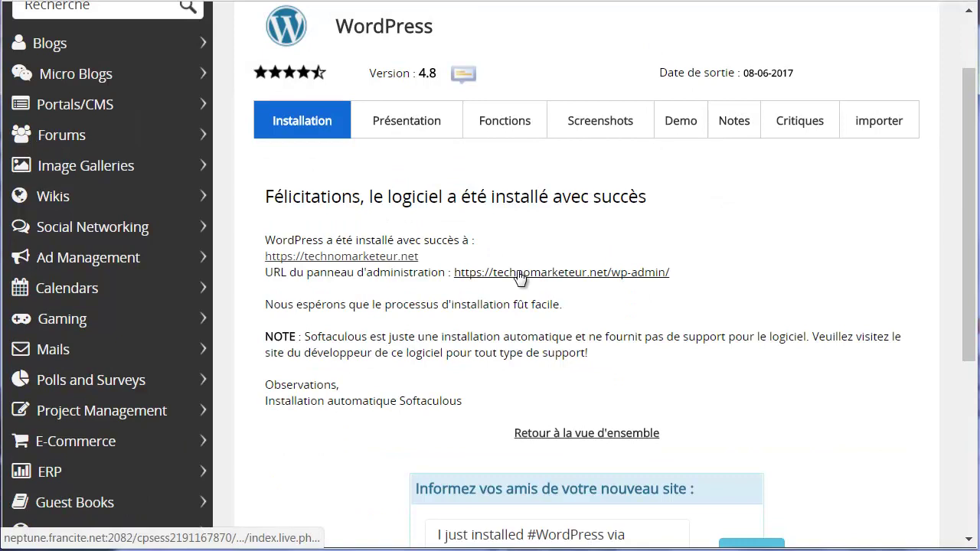
Open technomarketeur.net/wp-admin in a new tab and browse the dashboard sidebar.
{"action": "right_click", "coordinate": [519, 276]}
{"action": "left_click", "coordinate": [564, 280]}
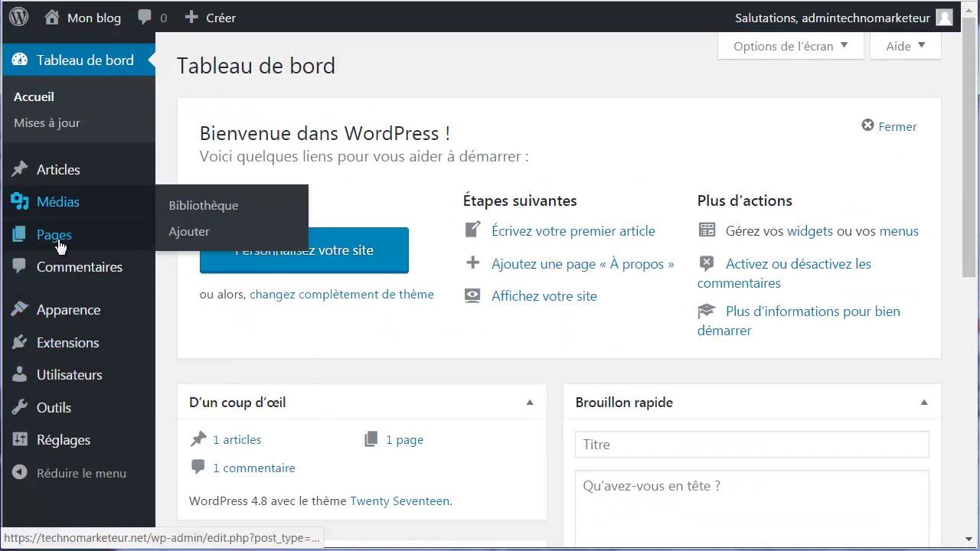
{"action": "mouse_move", "coordinate": [62, 338]}
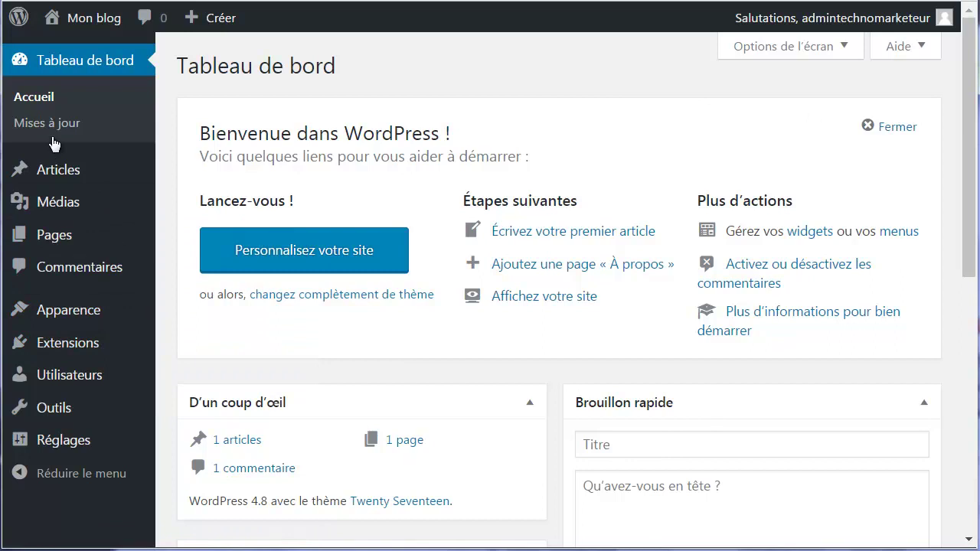
{"action": "scroll", "coordinate": [70, 267], "scroll_direction": "down", "scroll_amount": 5}
{"action": "scroll", "coordinate": [72, 286], "scroll_direction": "up", "scroll_amount": 5}
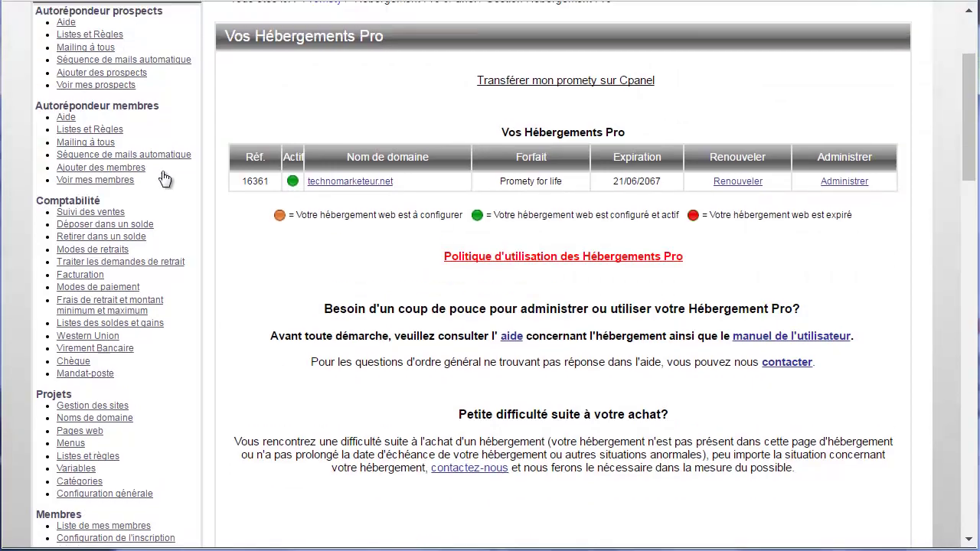
Check technomarketeur.net as the main domain under Projets > Noms de domaine.
{"action": "scroll", "coordinate": [159, 179], "scroll_direction": "up", "scroll_amount": 1}
{"action": "scroll", "coordinate": [157, 160], "scroll_direction": "down", "scroll_amount": 3}
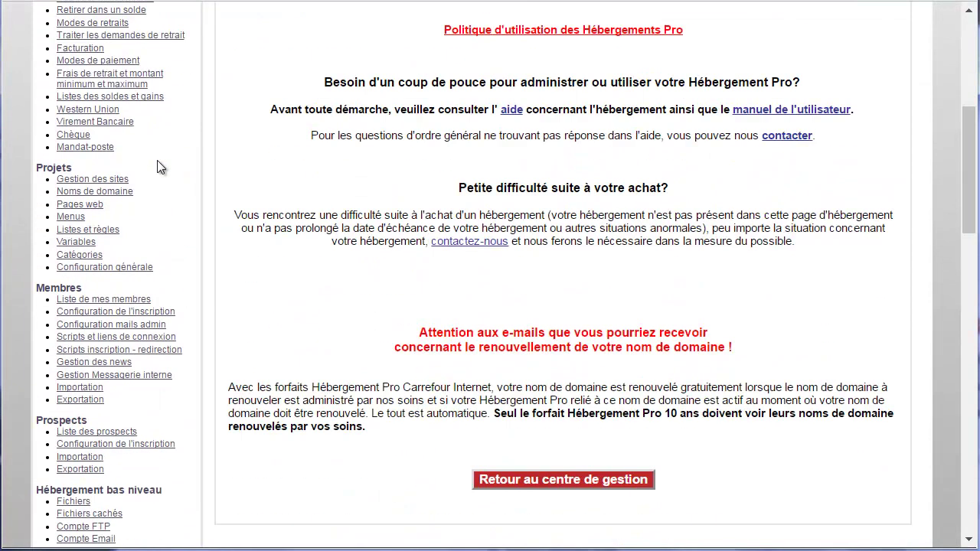
{"action": "scroll", "coordinate": [157, 160], "scroll_direction": "up", "scroll_amount": 1}
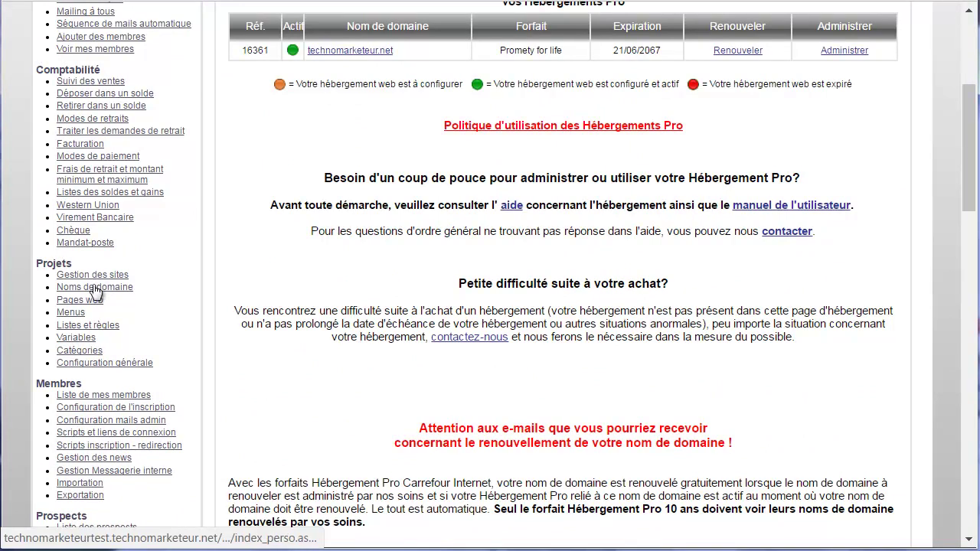
{"action": "left_click", "coordinate": [95, 290]}
{"action": "left_click_drag", "start_coordinate": [430, 283], "coordinate": [342, 306]}
{"action": "left_click", "coordinate": [452, 286]}
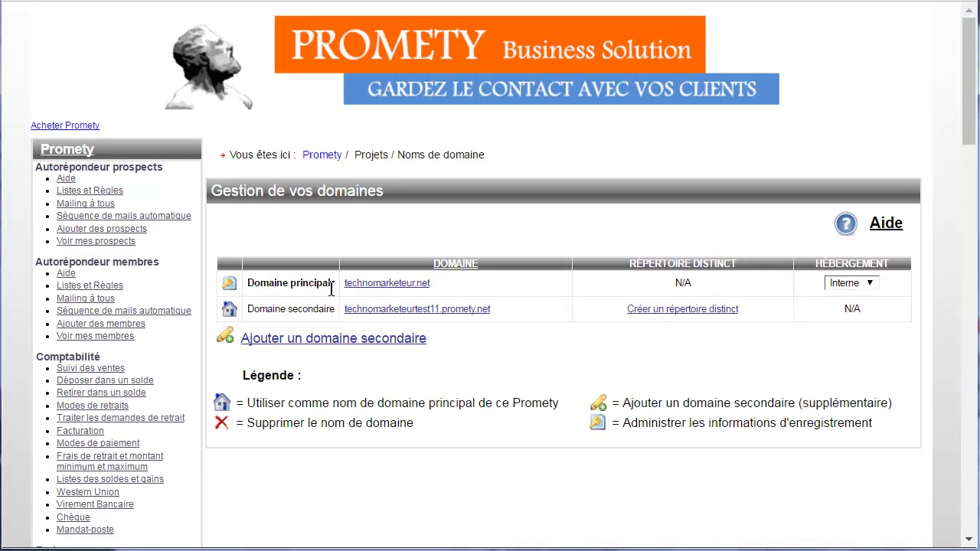
Open the technomarketeur.net cPanel via Gestion Hébergement Pro and Administrer.
{"action": "scroll", "coordinate": [323, 288], "scroll_direction": "down", "scroll_amount": 1}
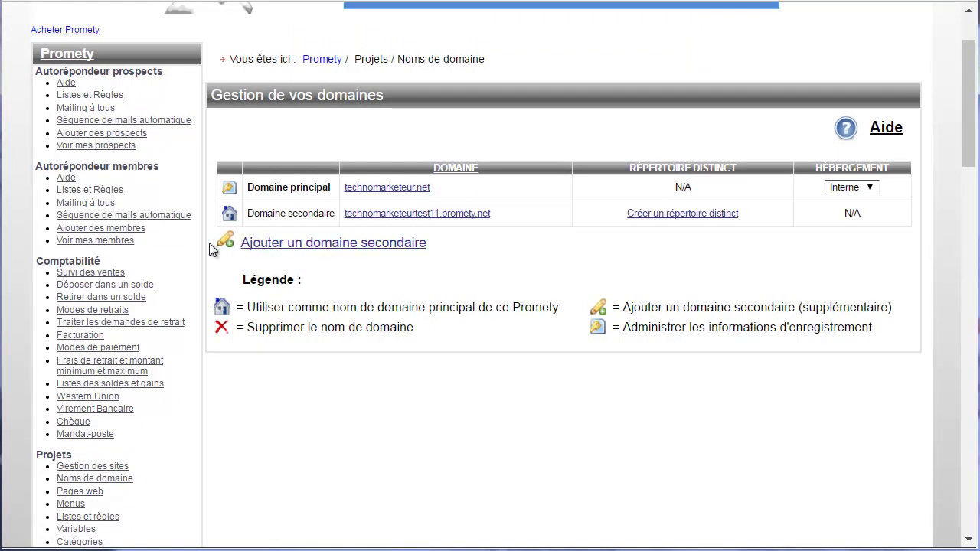
{"action": "scroll", "coordinate": [195, 256], "scroll_direction": "down", "scroll_amount": 6}
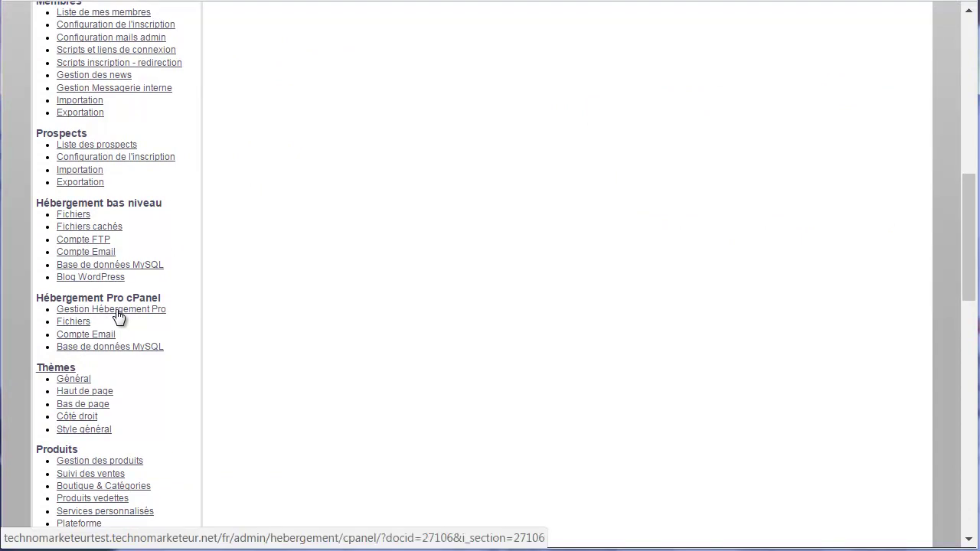
{"action": "left_click", "coordinate": [116, 309]}
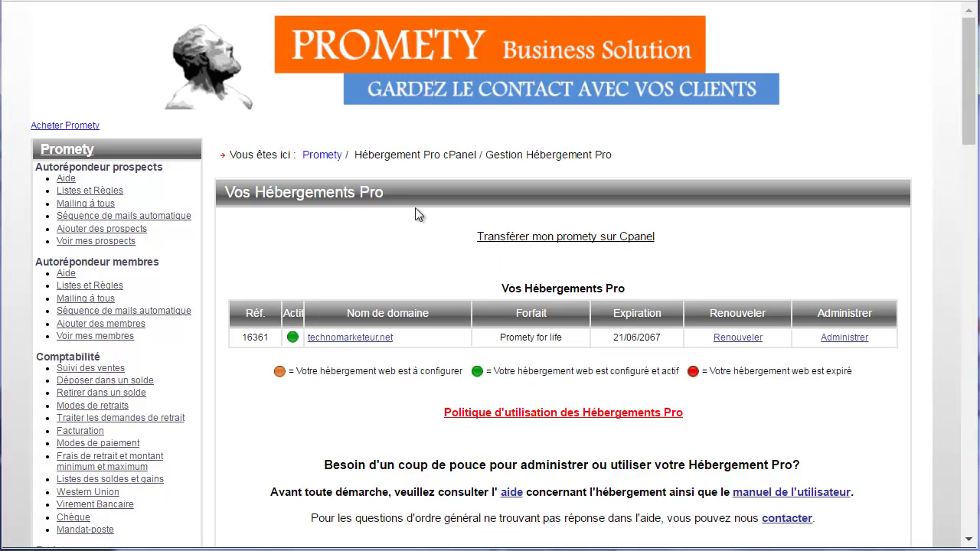
{"action": "left_click", "coordinate": [845, 338]}
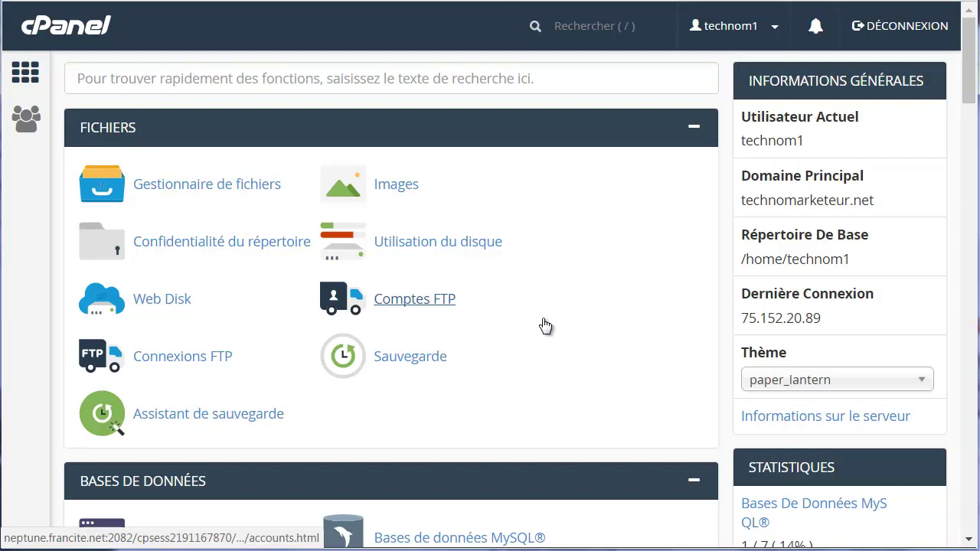
Scroll the cPanel dashboard and open phpMyAdmin from the Bases de données section.
{"action": "scroll", "coordinate": [543, 319], "scroll_direction": "down", "scroll_amount": 20}
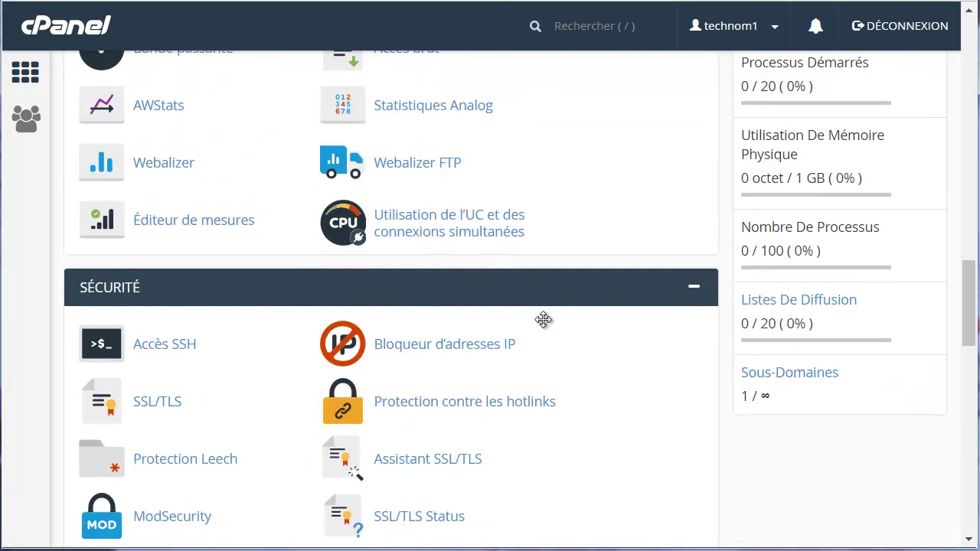
{"action": "scroll", "coordinate": [543, 319], "scroll_direction": "down", "scroll_amount": 5}
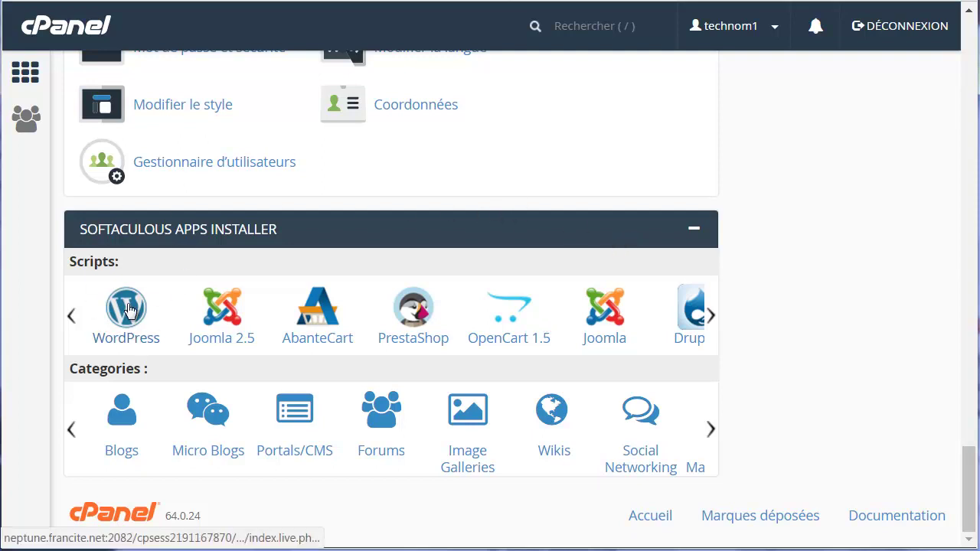
{"action": "scroll", "coordinate": [287, 314], "scroll_direction": "up", "scroll_amount": 10}
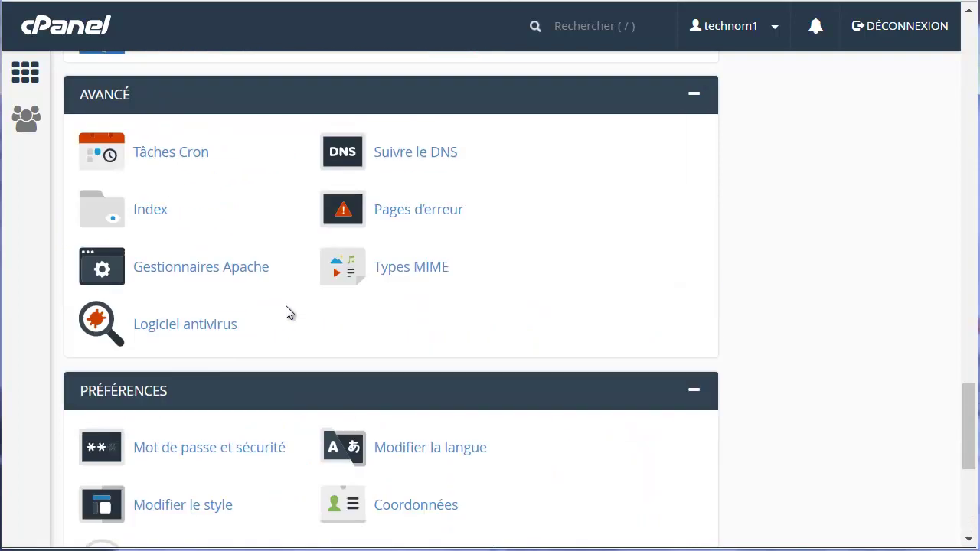
{"action": "scroll", "coordinate": [287, 313], "scroll_direction": "up", "scroll_amount": 5}
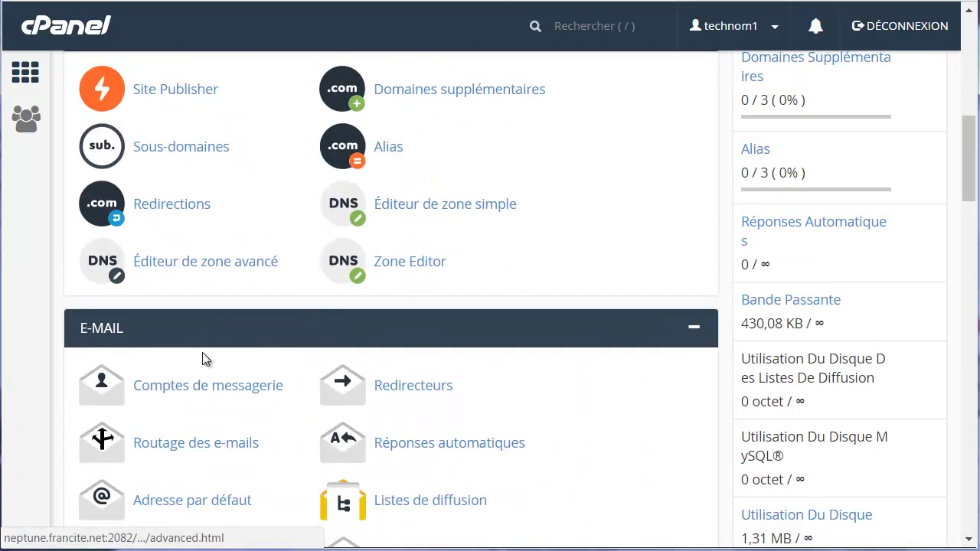
{"action": "scroll", "coordinate": [222, 390], "scroll_direction": "up", "scroll_amount": 8}
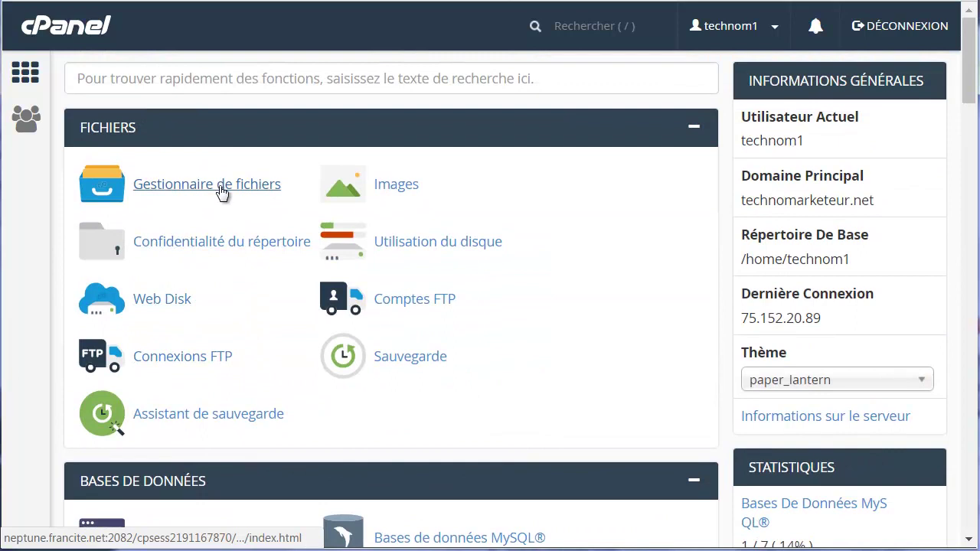
{"action": "scroll", "coordinate": [227, 274], "scroll_direction": "down", "scroll_amount": 3}
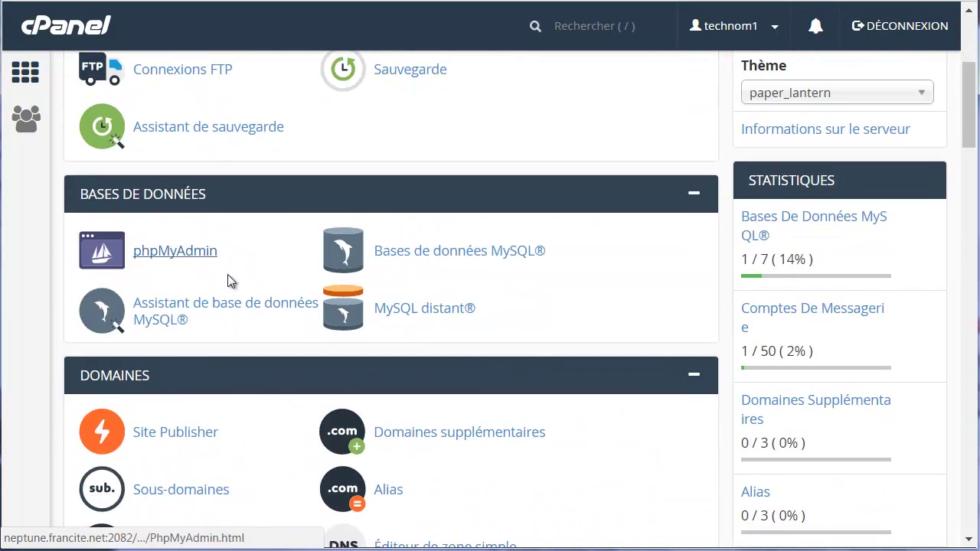
{"action": "left_click", "coordinate": [187, 251]}
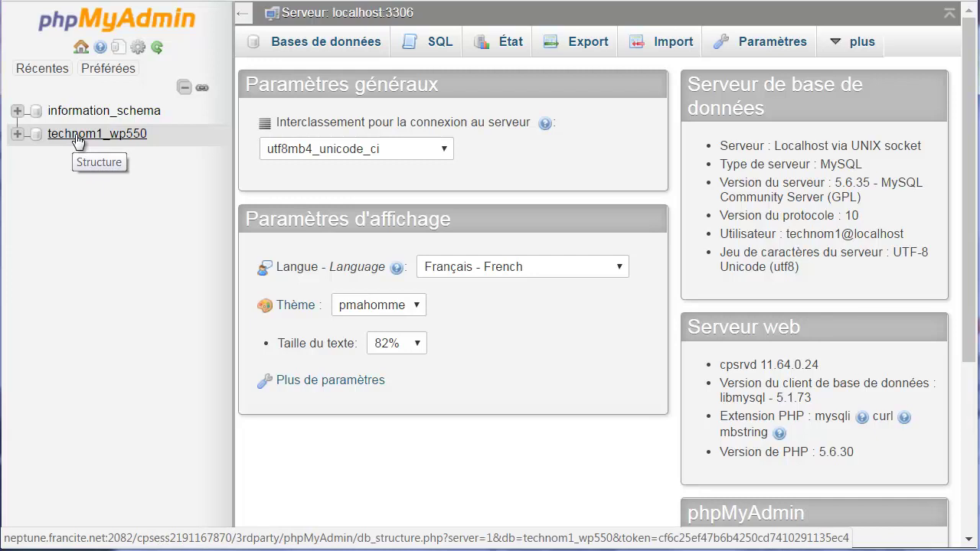
Check the technom1_wp550 database, 0.19 Mo on the MySQL databases page, then return home.
{"action": "left_click", "coordinate": [78, 138]}
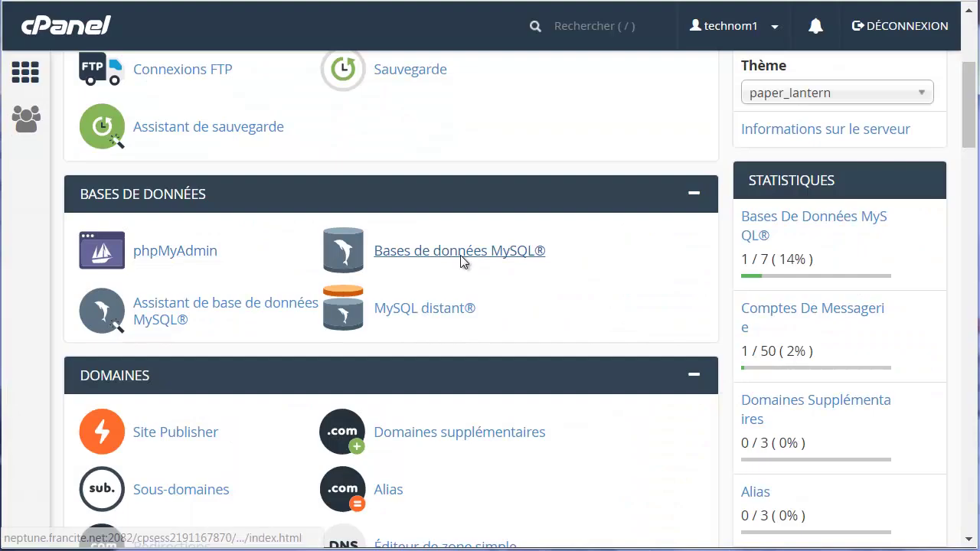
{"action": "left_click", "coordinate": [462, 261]}
{"action": "scroll", "coordinate": [370, 304], "scroll_direction": "down", "scroll_amount": 4}
{"action": "scroll", "coordinate": [323, 331], "scroll_direction": "down", "scroll_amount": 3}
{"action": "left_click_drag", "start_coordinate": [307, 316], "coordinate": [250, 314]}
{"action": "scroll", "coordinate": [459, 389], "scroll_direction": "down", "scroll_amount": 2}
{"action": "scroll", "coordinate": [189, 183], "scroll_direction": "up", "scroll_amount": 5}
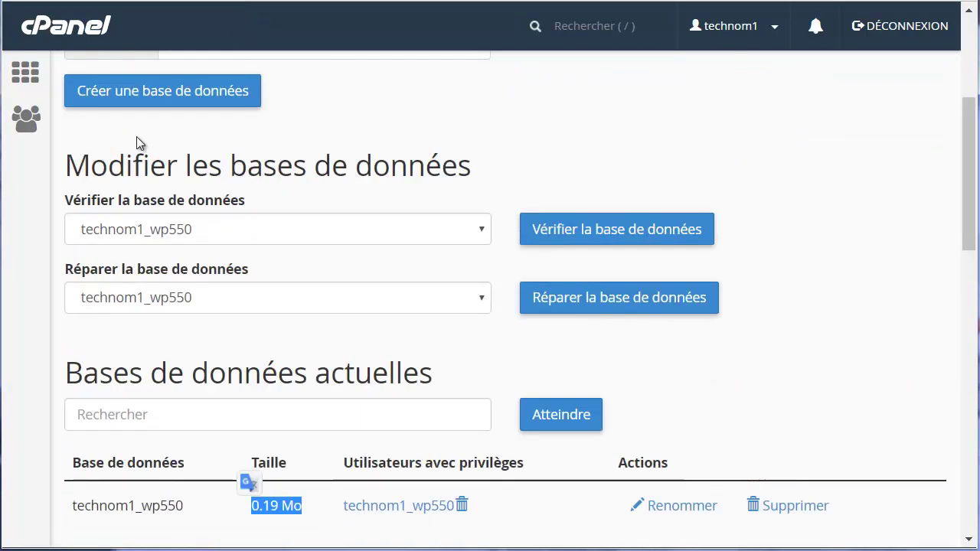
{"action": "left_click", "coordinate": [25, 72]}
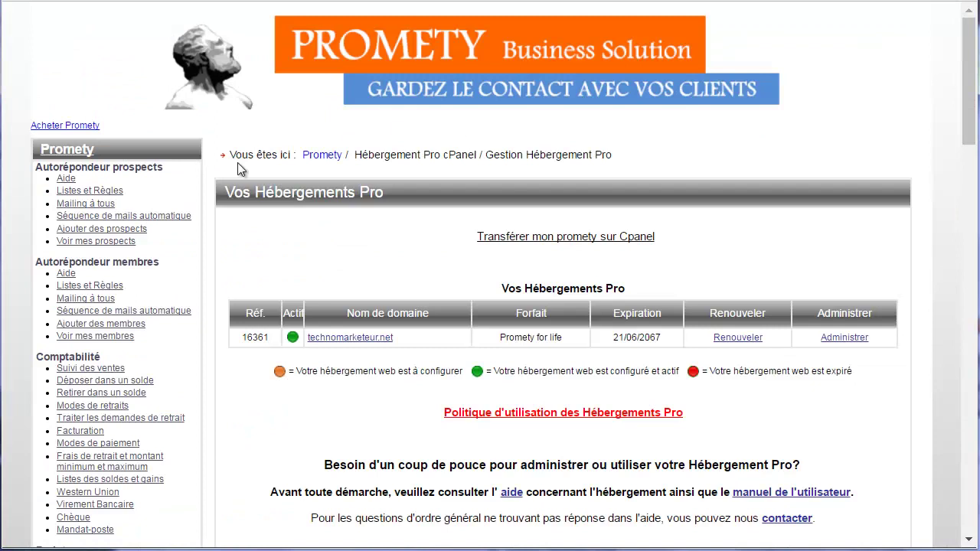
{"action": "scroll", "coordinate": [128, 184], "scroll_direction": "down", "scroll_amount": 2}
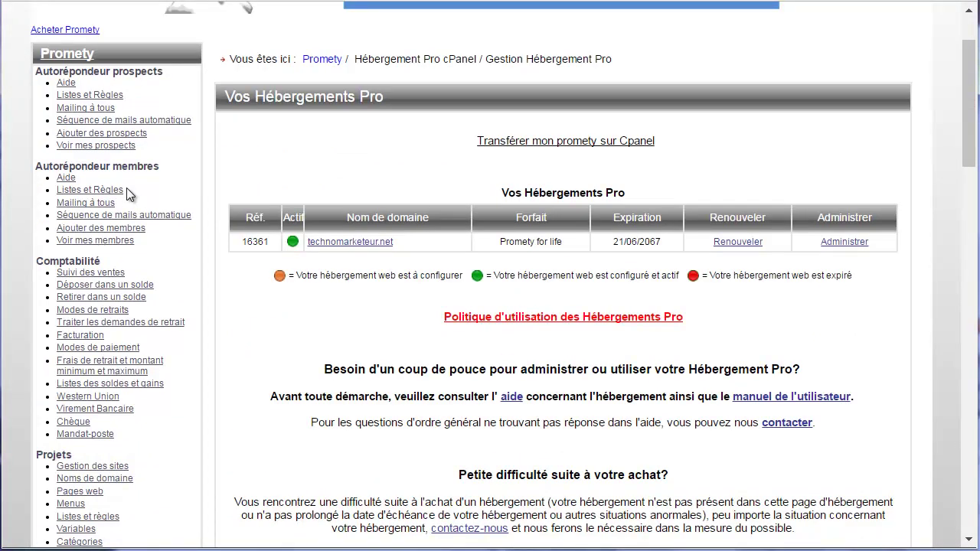